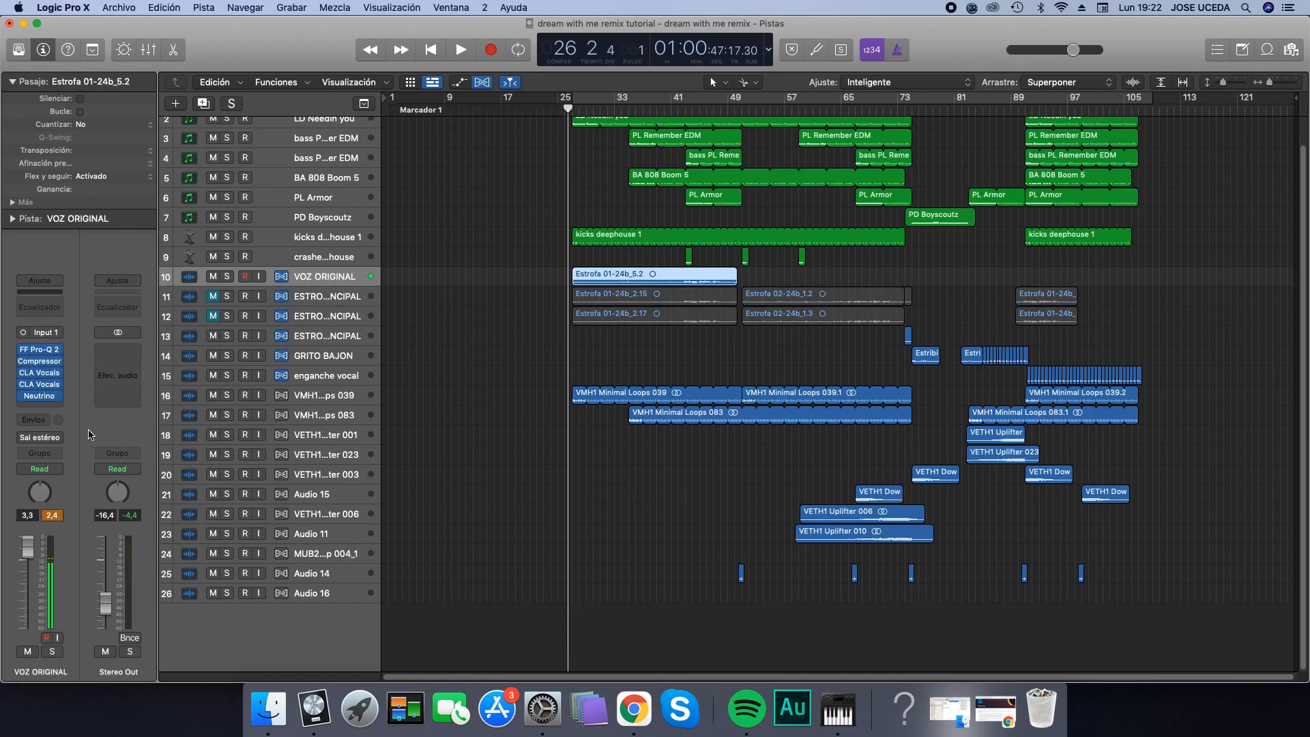
Play back the arrangement from the playhead at bar 26 and stop at bar 50.
{"action": "mouse_move", "coordinate": [59, 374]}
{"action": "key", "text": "space"}
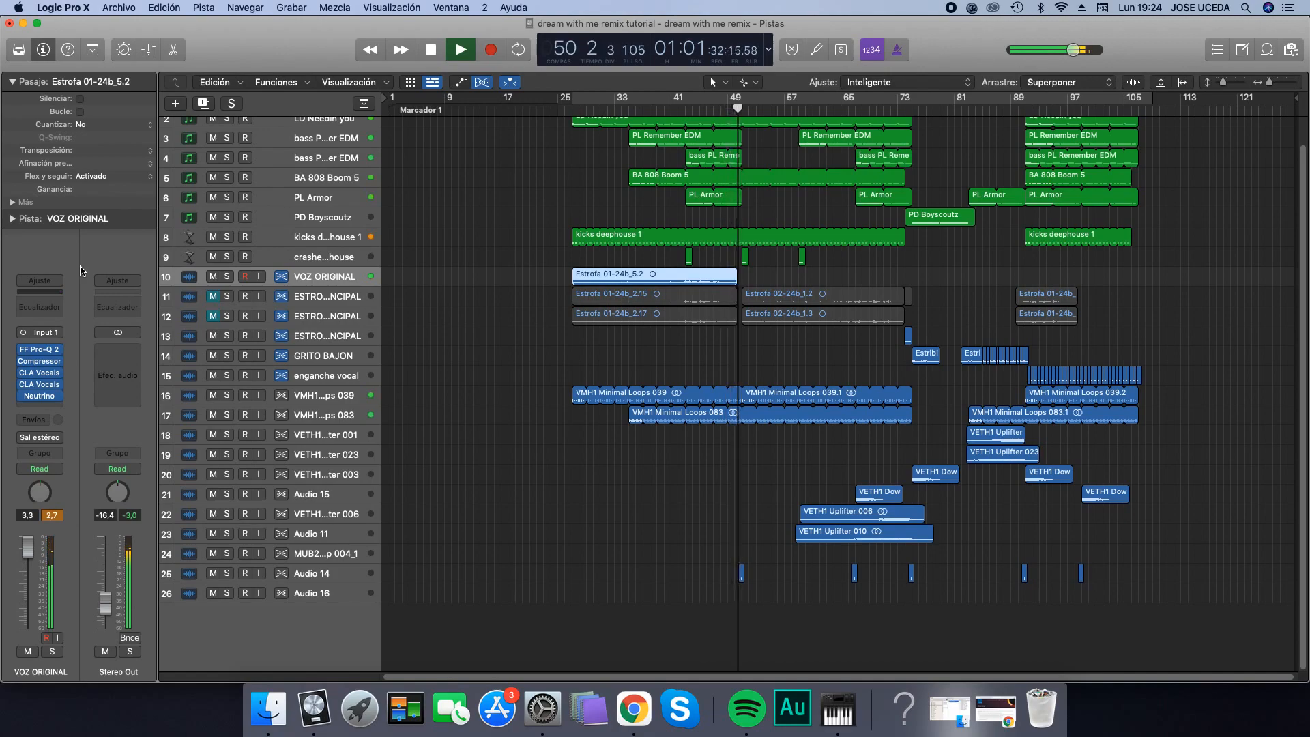
{"action": "key", "text": "space"}
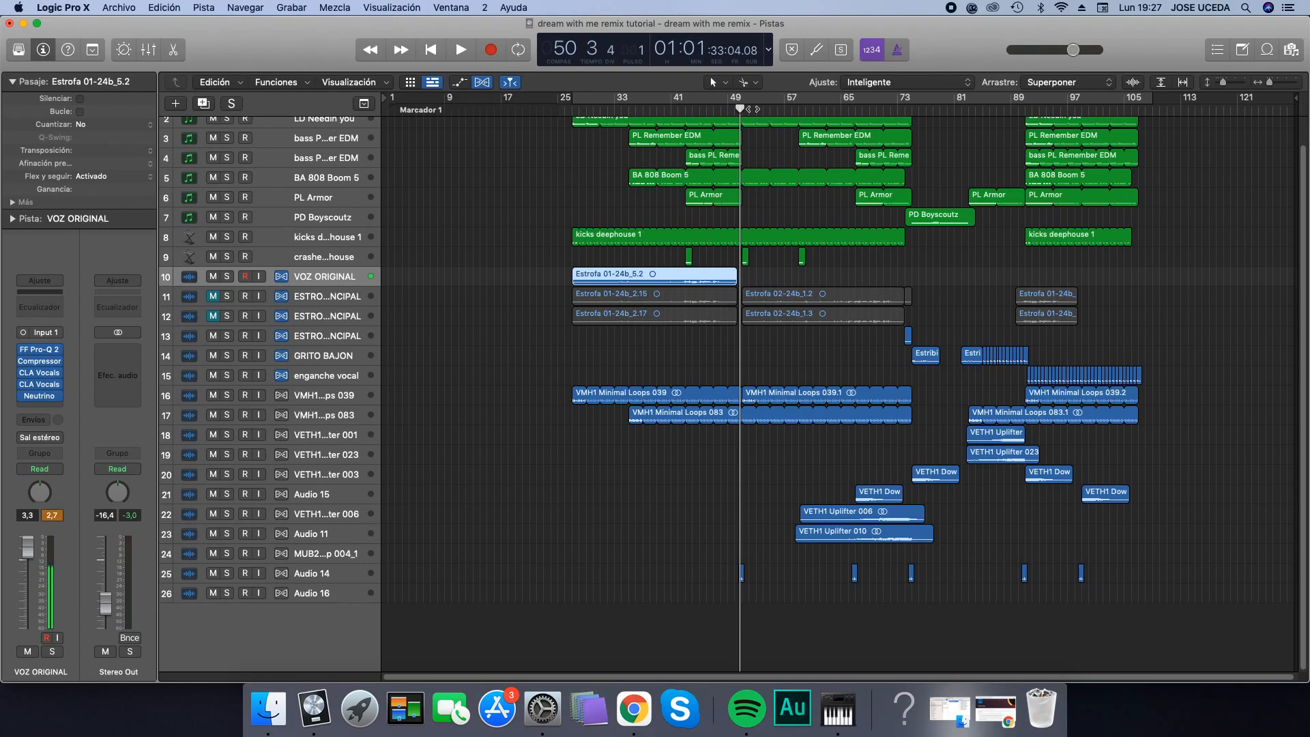
Examine the list of flex modes available for the VOZ ORIGINAL track.
{"action": "left_click_drag", "start_coordinate": [1270, 83], "coordinate": [1234, 87]}
{"action": "left_click", "coordinate": [1231, 86]}
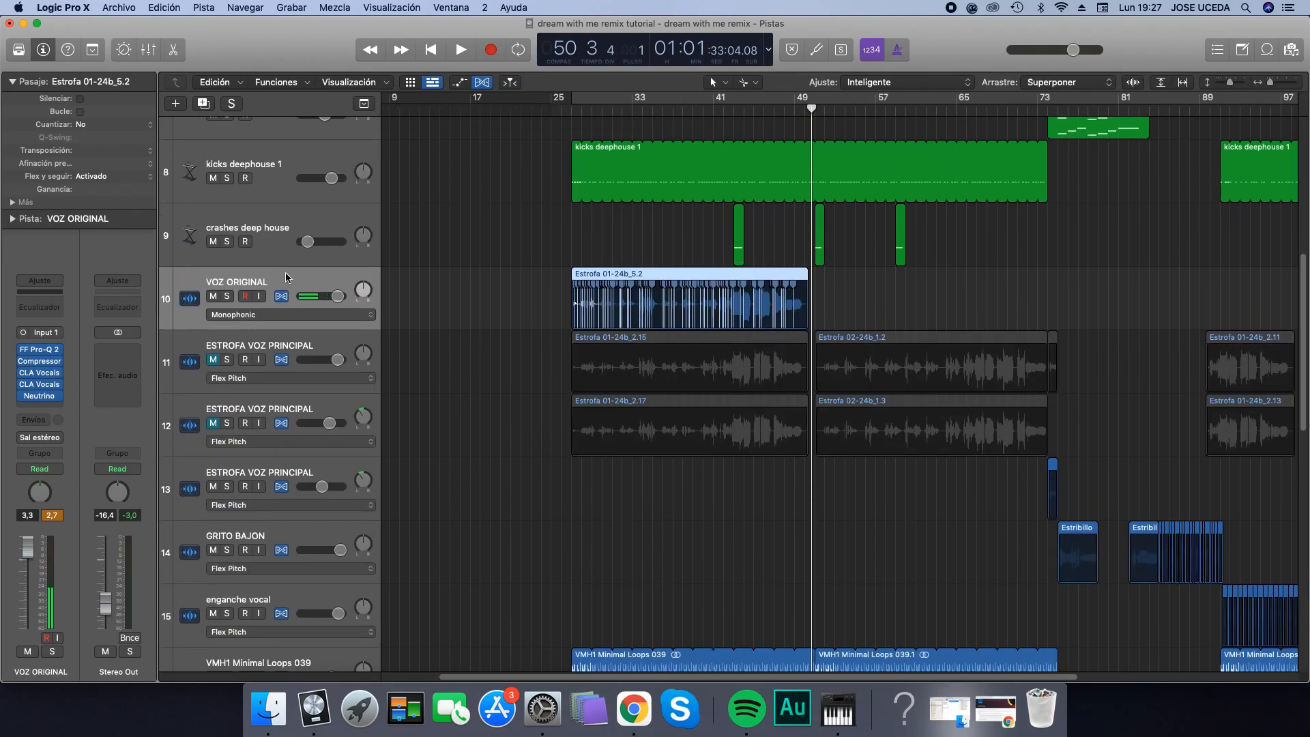
{"action": "left_click", "coordinate": [295, 314]}
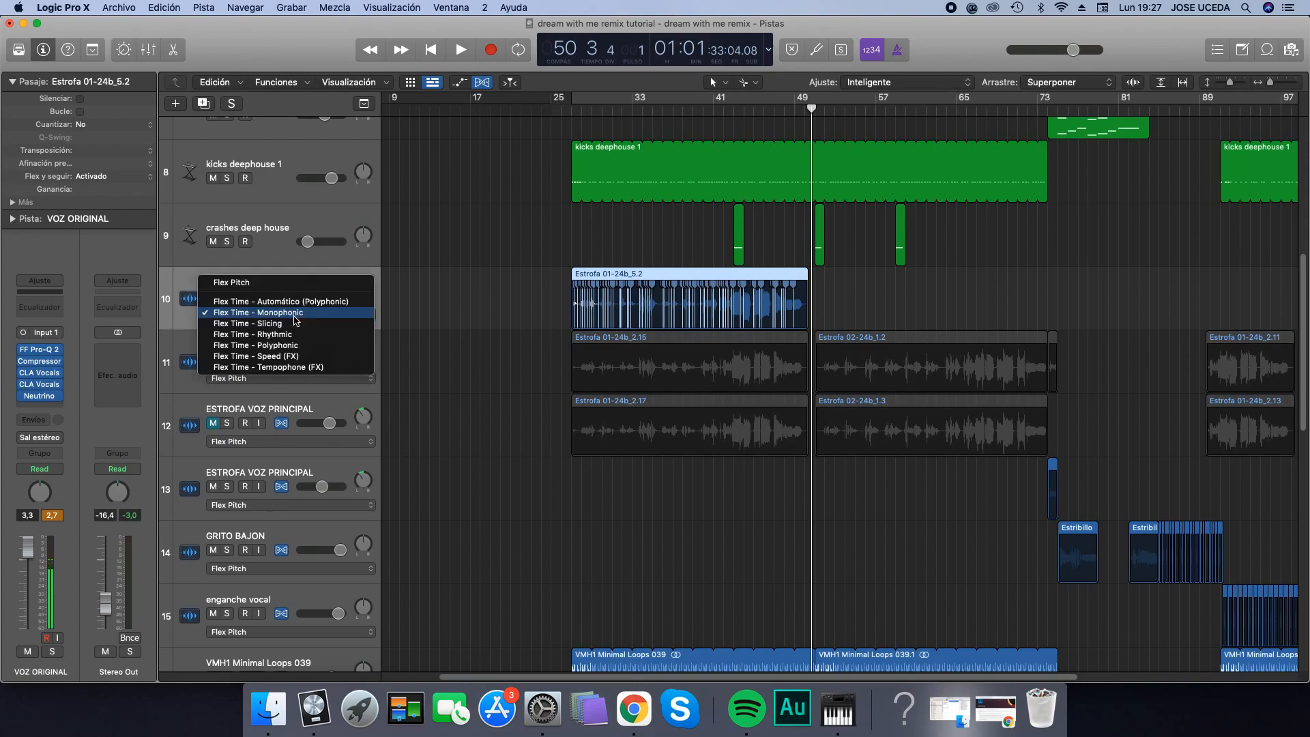
{"action": "left_click", "coordinate": [318, 268]}
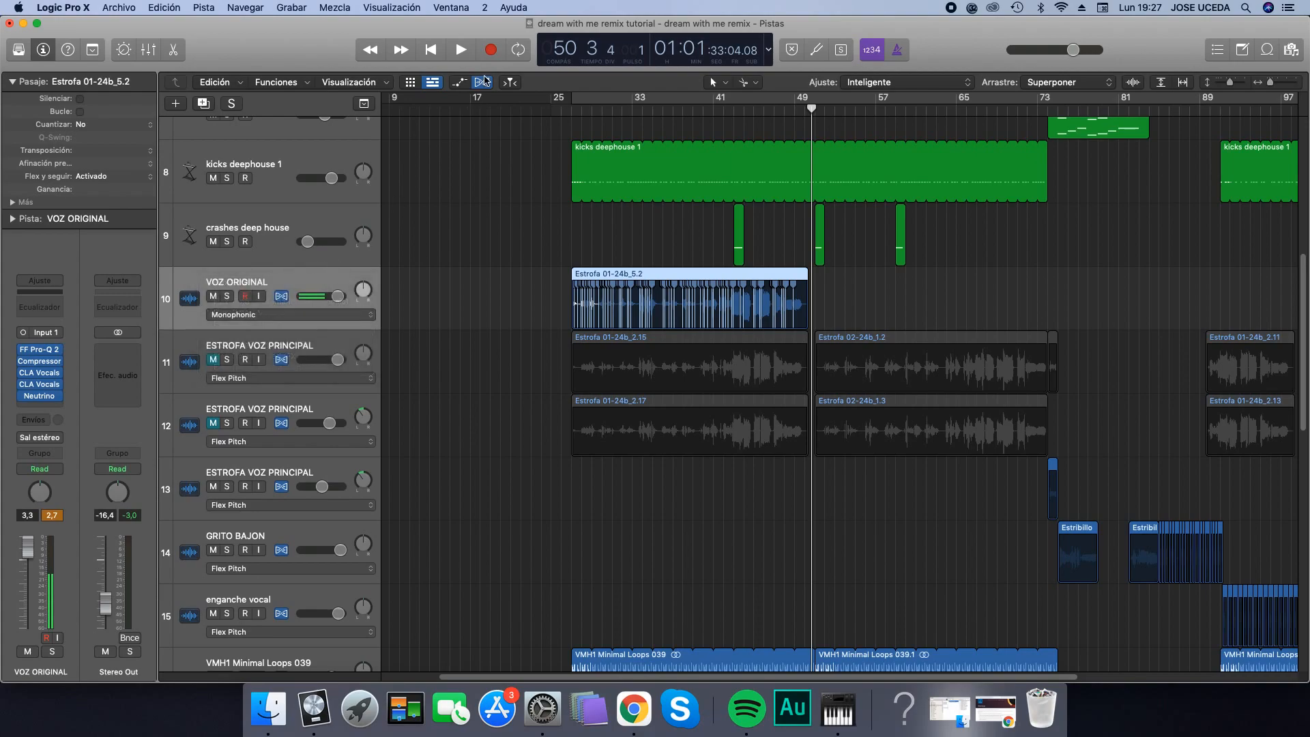
Turn the Flex display off and on again, and choose Flex Time - Monophonic for the VOZ ORIGINAL track.
{"action": "left_click", "coordinate": [481, 83]}
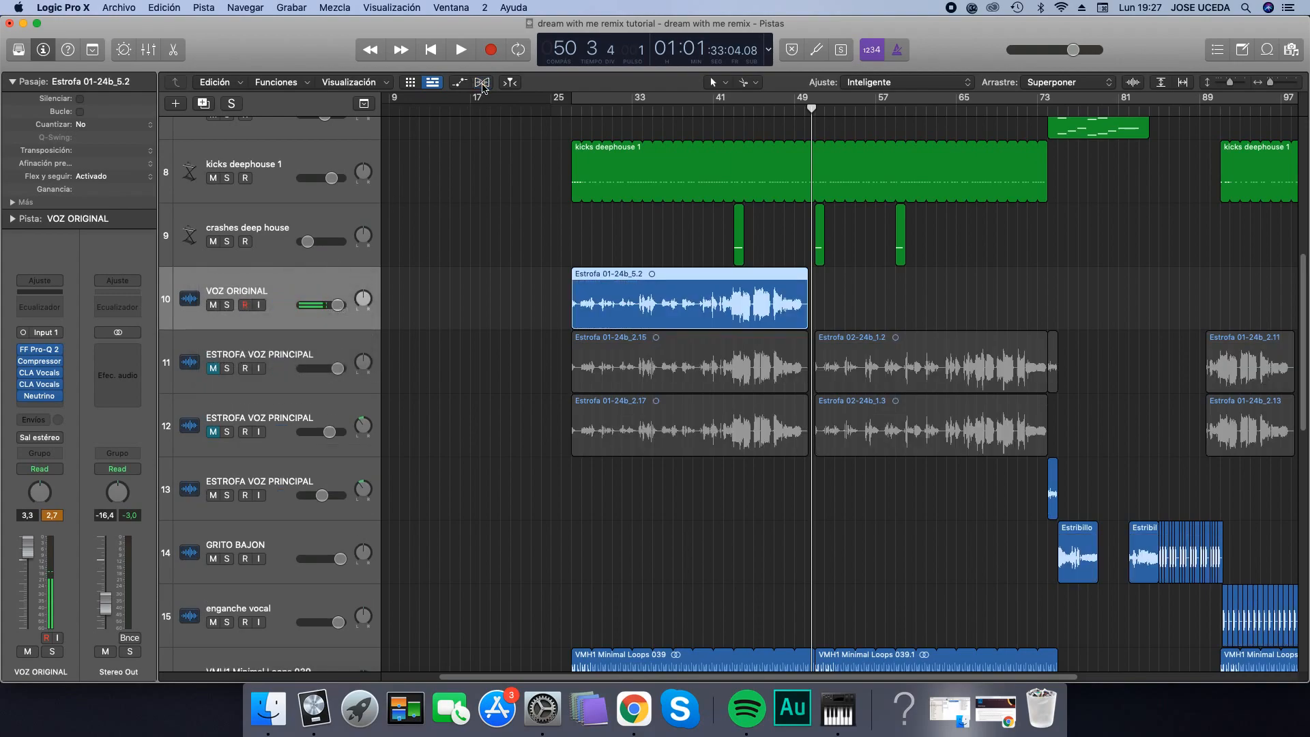
{"action": "left_click", "coordinate": [483, 83]}
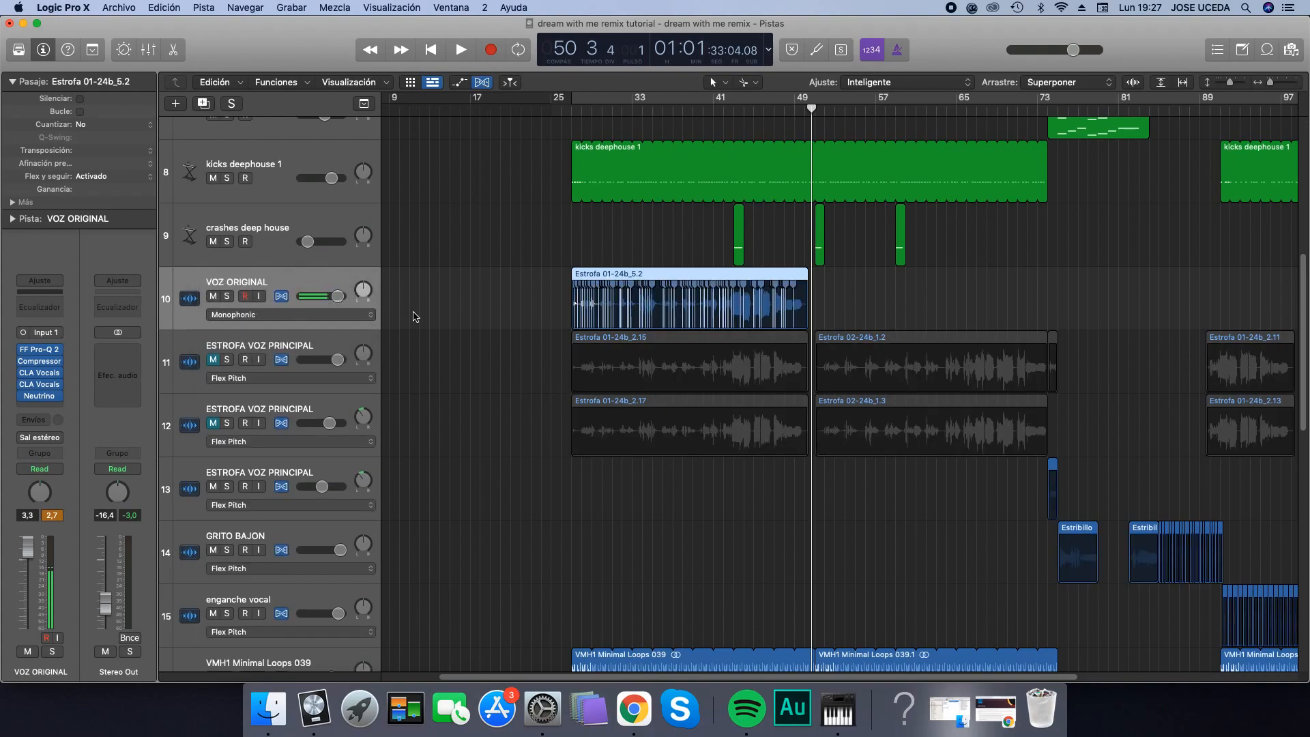
{"action": "left_click", "coordinate": [324, 317]}
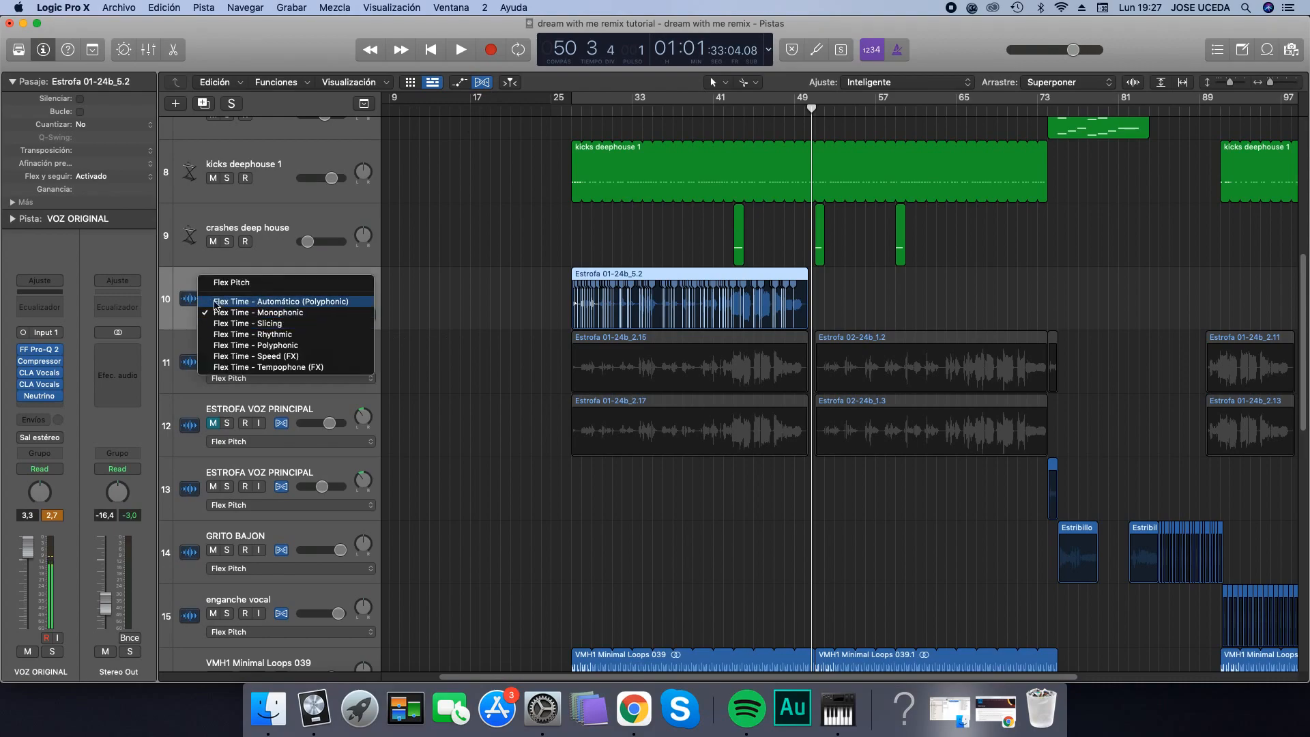
{"action": "left_click", "coordinate": [260, 313]}
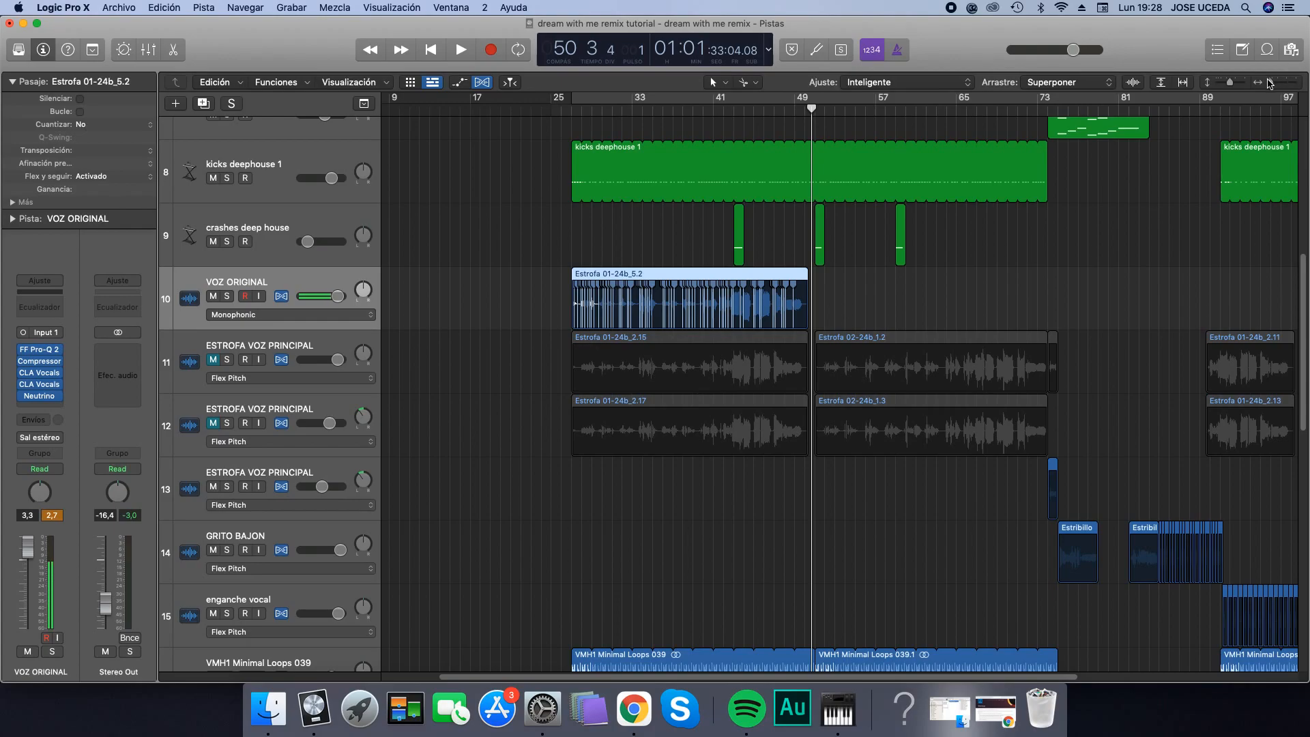
Add trial flex markers to the VOZ ORIGINAL region on both sides of bar 28, and remove them.
{"action": "left_click_drag", "start_coordinate": [1272, 83], "coordinate": [1245, 88]}
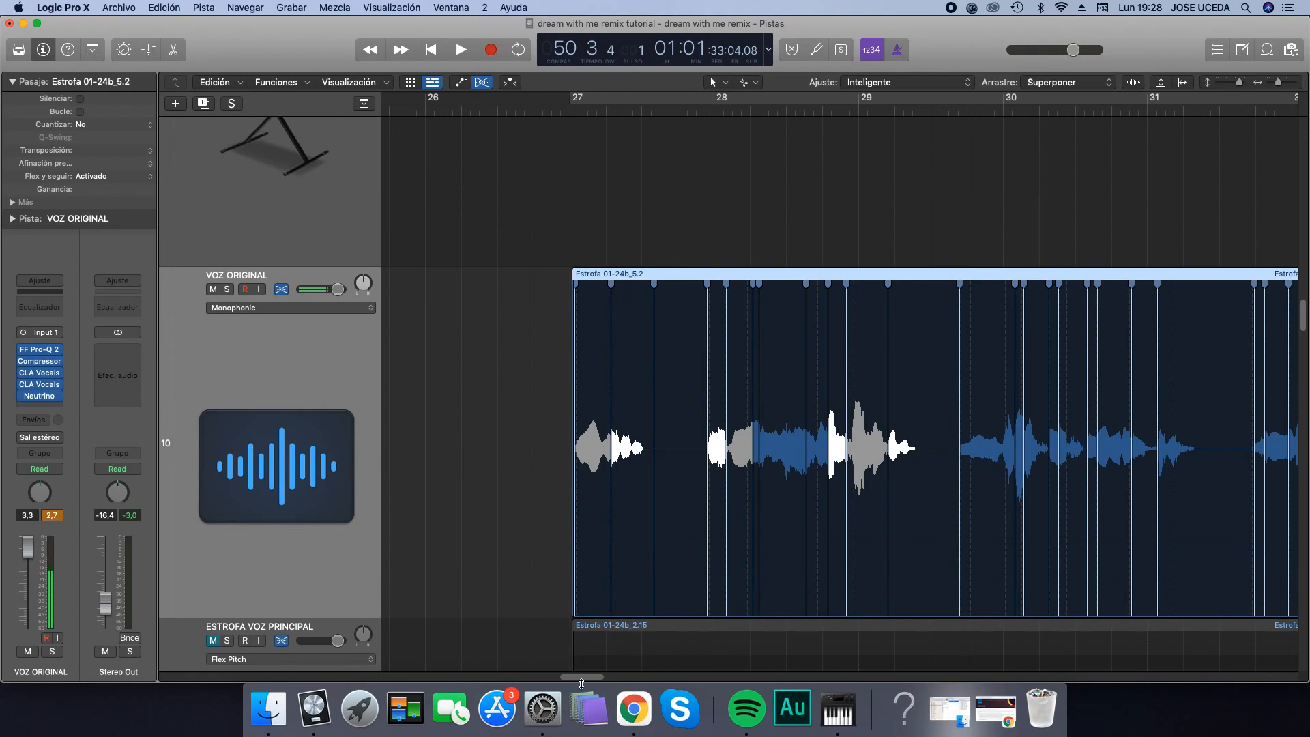
{"action": "mouse_move", "coordinate": [579, 681]}
{"action": "left_mouse_down"}
{"action": "mouse_move", "coordinate": [684, 699]}
{"action": "mouse_move", "coordinate": [579, 700]}
{"action": "left_mouse_up"}
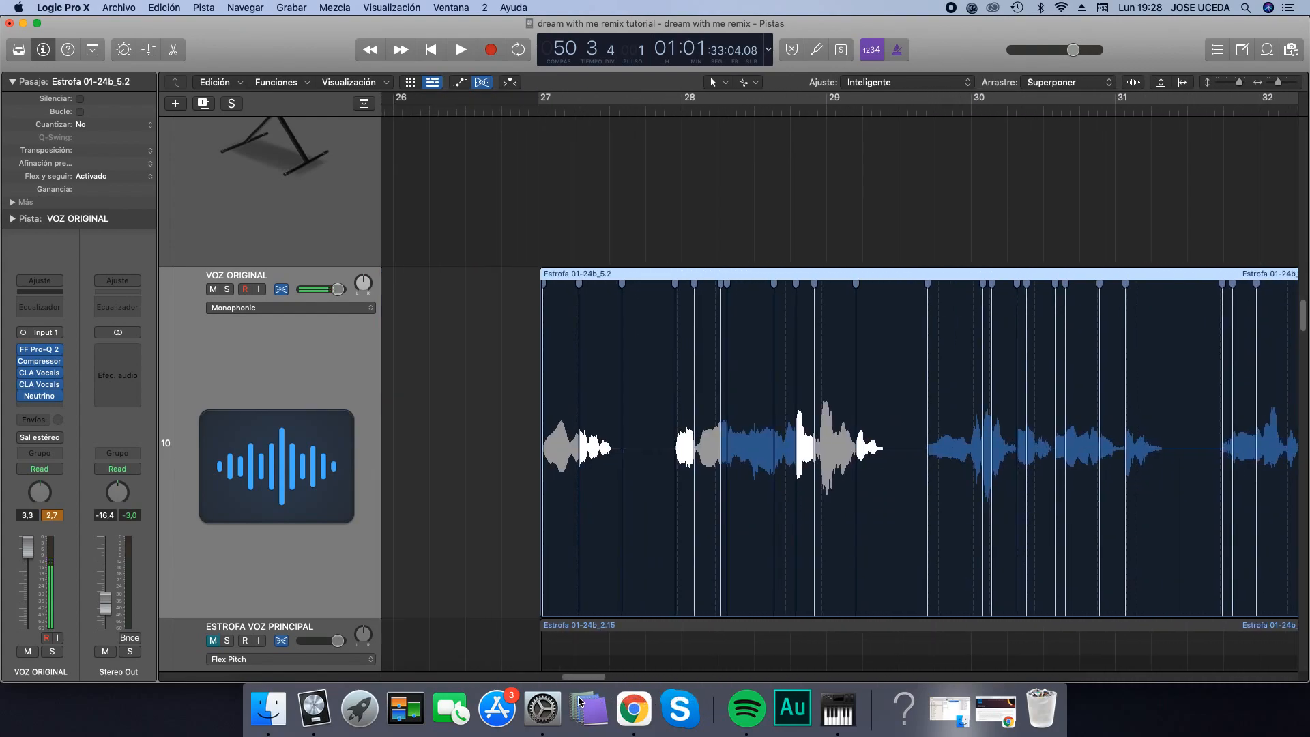
{"action": "mouse_move", "coordinate": [578, 376]}
{"action": "mouse_move", "coordinate": [624, 355]}
{"action": "left_click", "coordinate": [785, 360]}
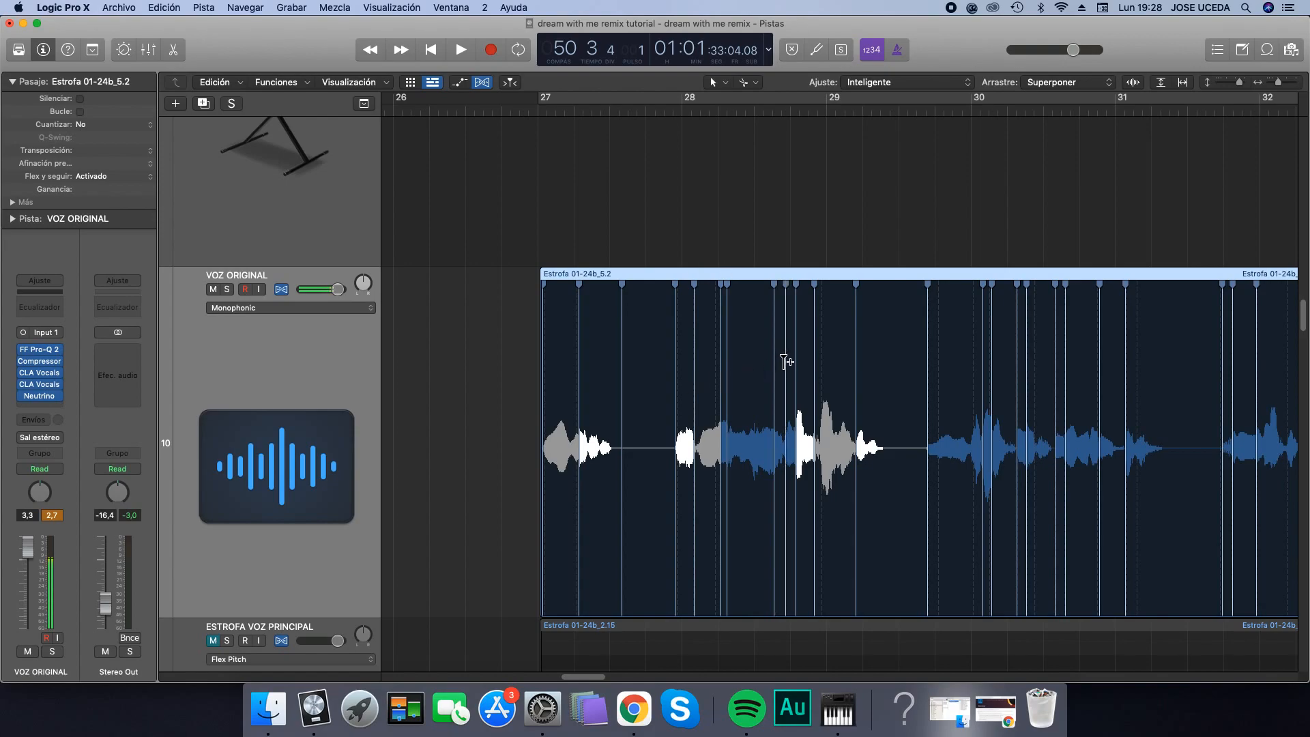
{"action": "left_click", "coordinate": [652, 380]}
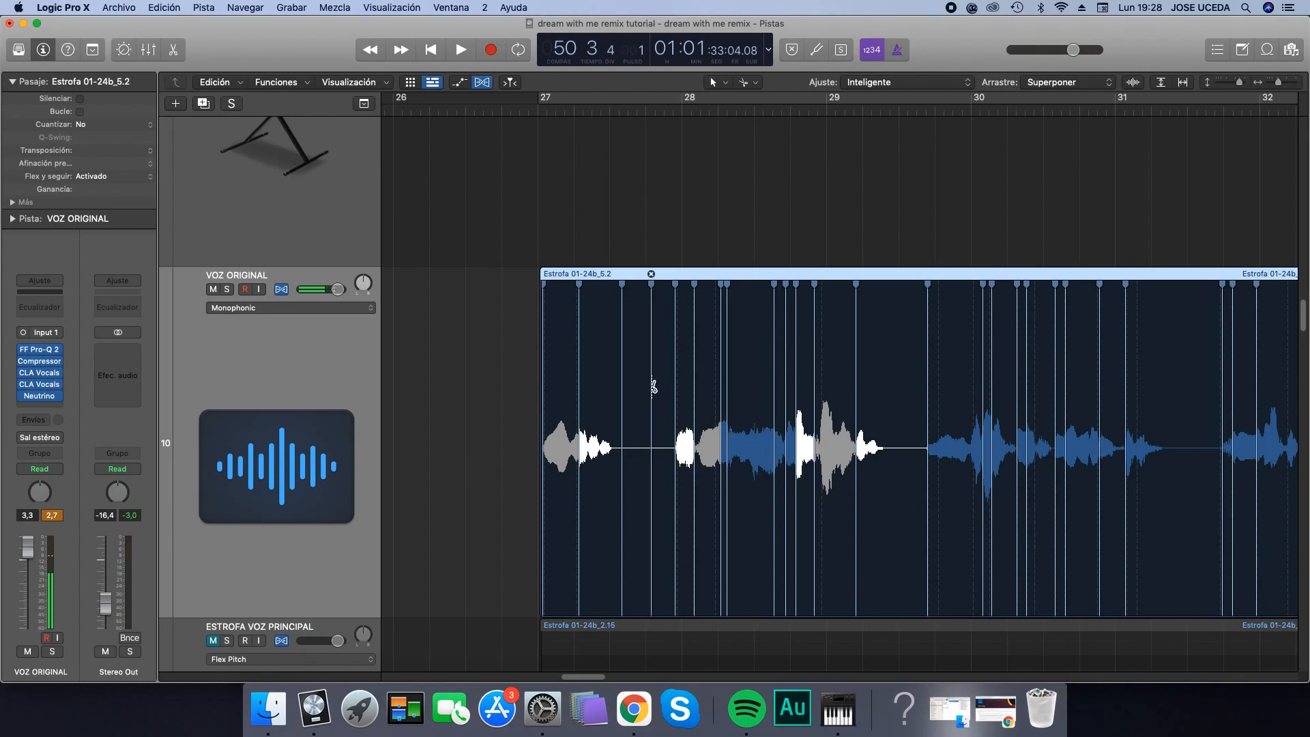
{"action": "double_click", "coordinate": [652, 387]}
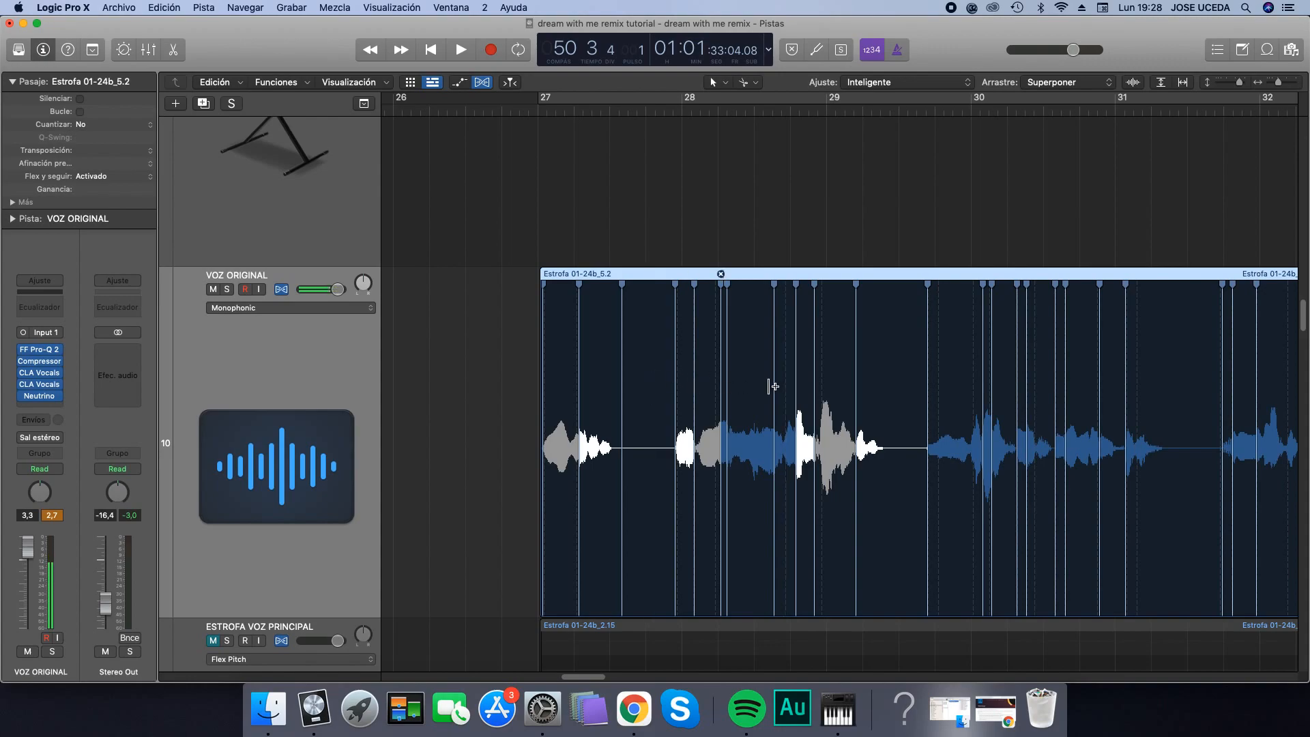
Shift the flex marker just after bar 29 in the VOZ ORIGINAL region to stretch and shorten the adjoining note.
{"action": "mouse_move", "coordinate": [855, 392]}
{"action": "mouse_move", "coordinate": [856, 396]}
{"action": "left_mouse_down"}
{"action": "mouse_move", "coordinate": [897, 401]}
{"action": "mouse_move", "coordinate": [863, 410]}
{"action": "left_mouse_up"}
{"action": "left_click_drag", "start_coordinate": [1282, 86], "coordinate": [1283, 86]}
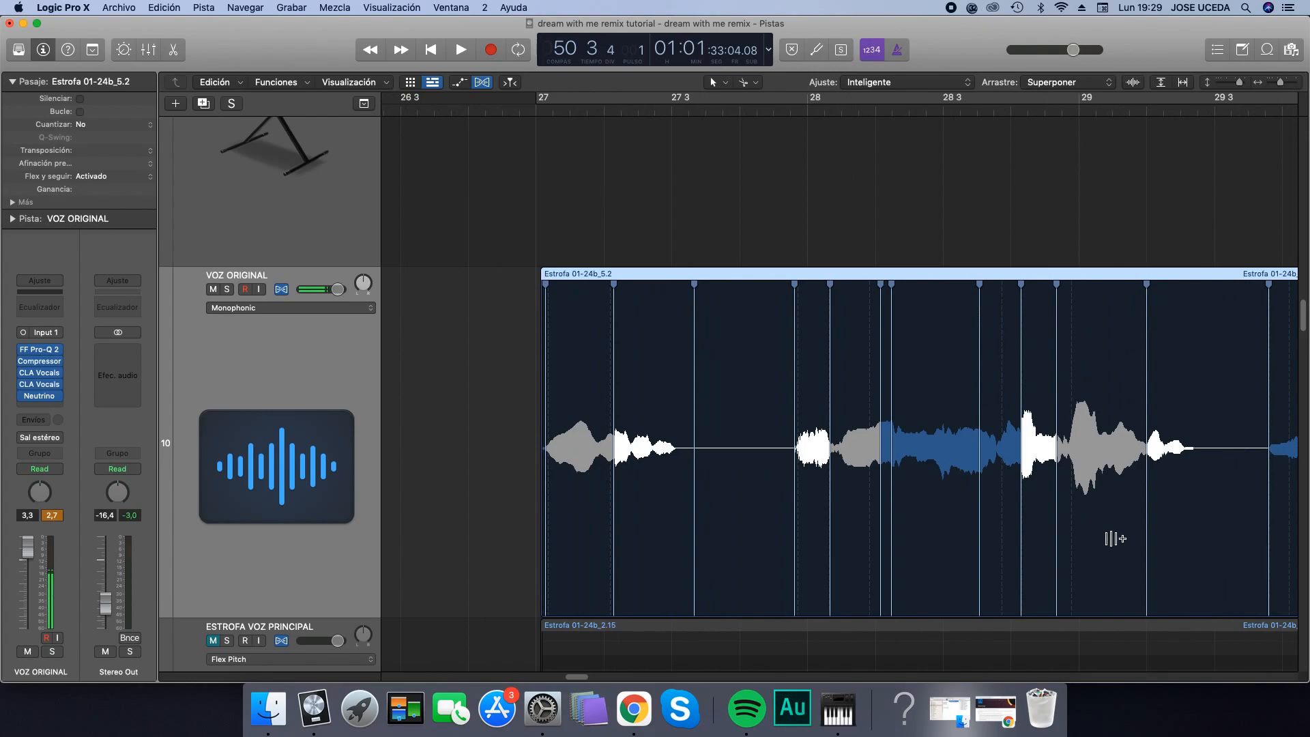
{"action": "left_click_drag", "start_coordinate": [1106, 535], "coordinate": [1094, 537]}
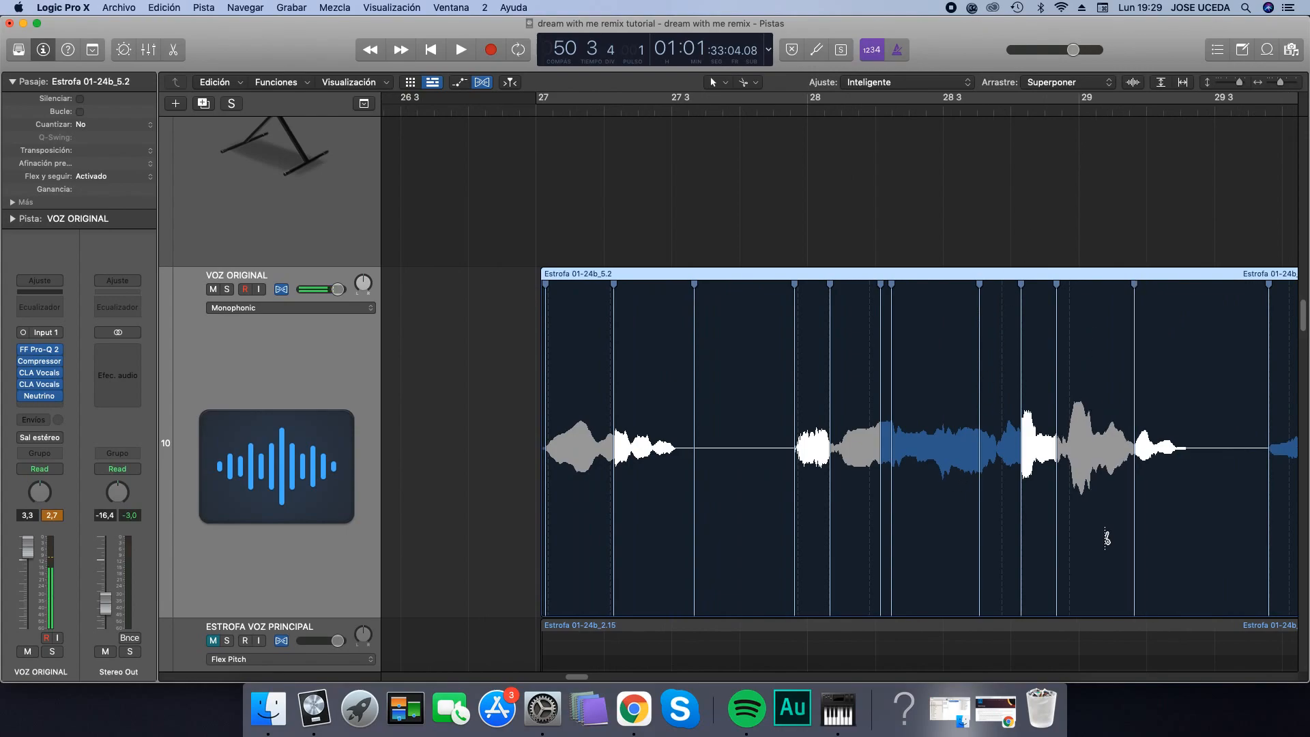
Add flex markers at the start of bar 30 and about a quarter bar before it in the VOZ ORIGINAL region.
{"action": "left_click_drag", "start_coordinate": [577, 677], "coordinate": [590, 683]}
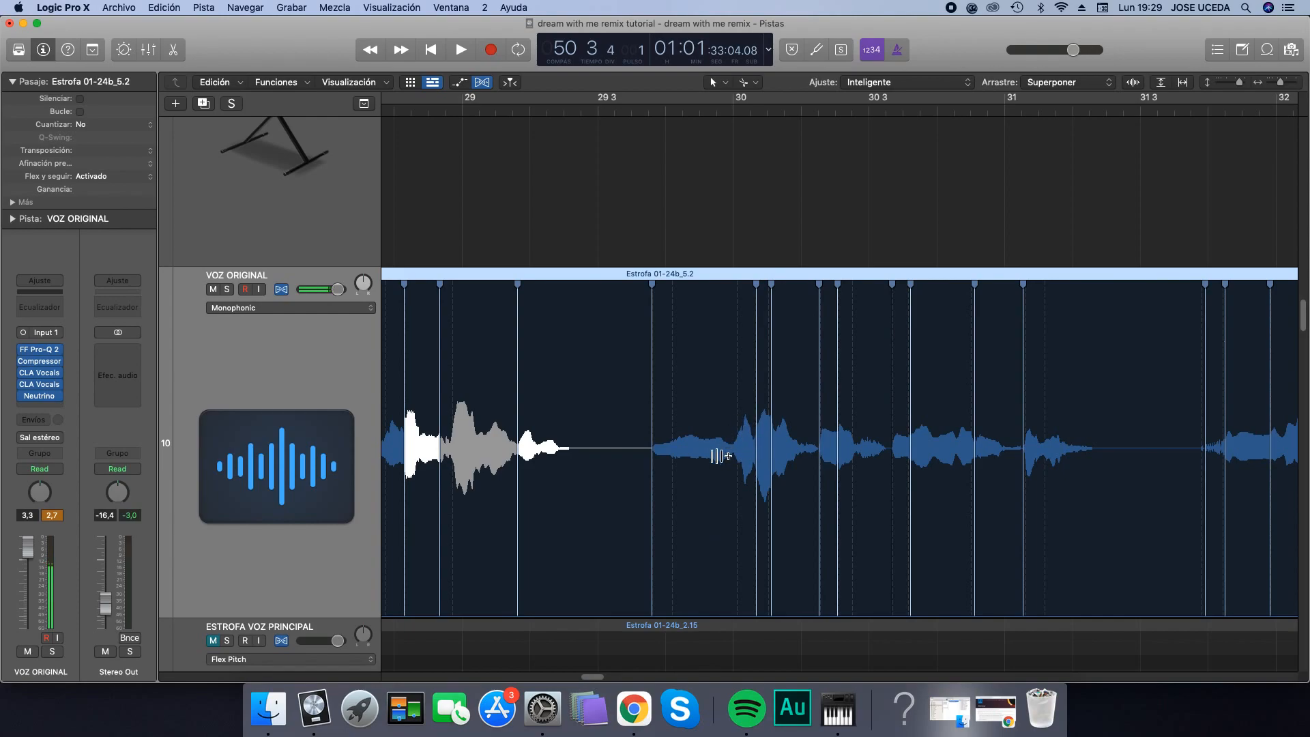
{"action": "left_click", "coordinate": [737, 419]}
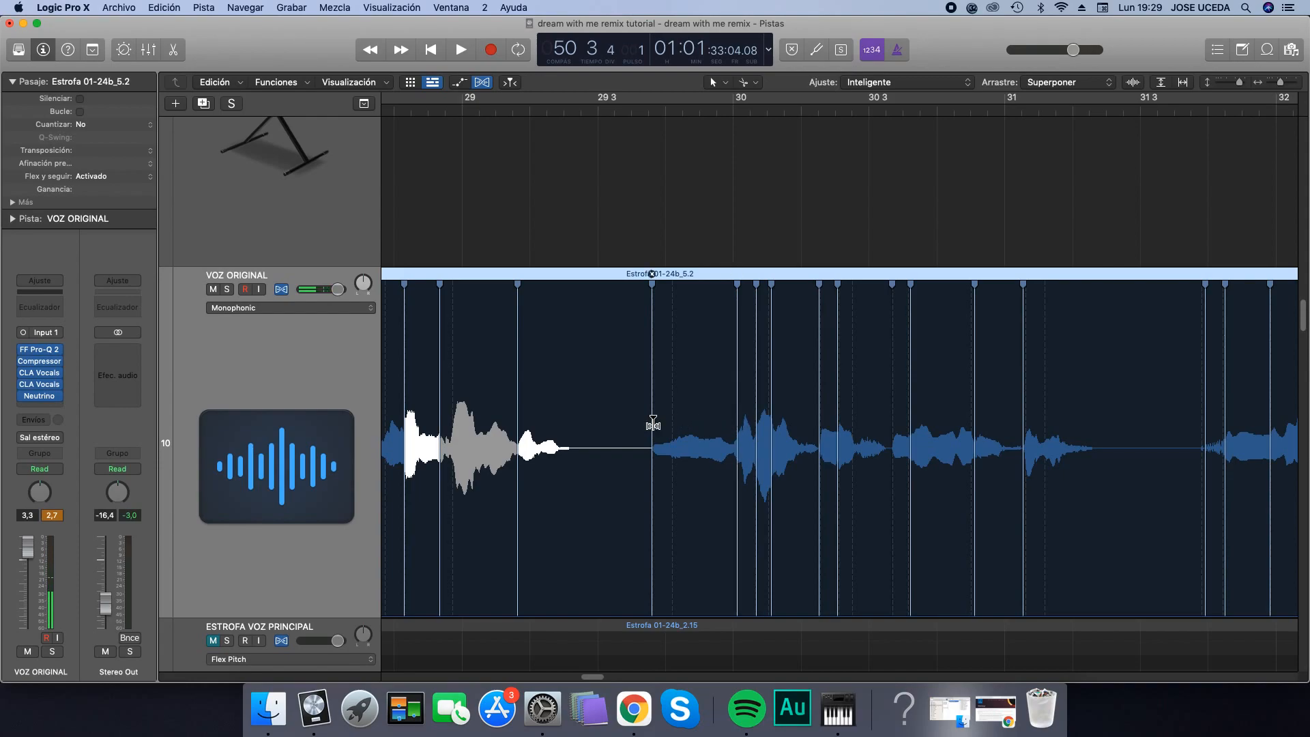
{"action": "left_click", "coordinate": [673, 417]}
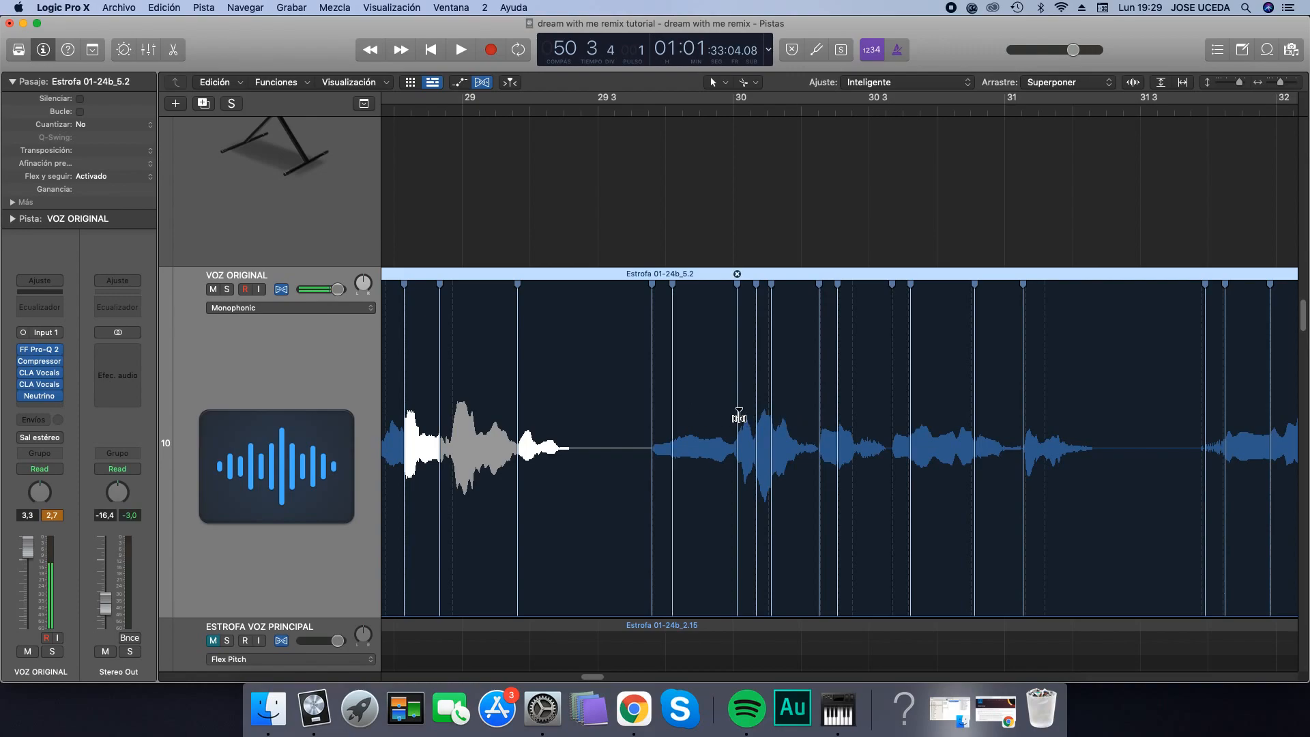
Move the flex marker at bar 30 slightly earlier, and undo the move.
{"action": "left_click_drag", "start_coordinate": [738, 416], "coordinate": [734, 420]}
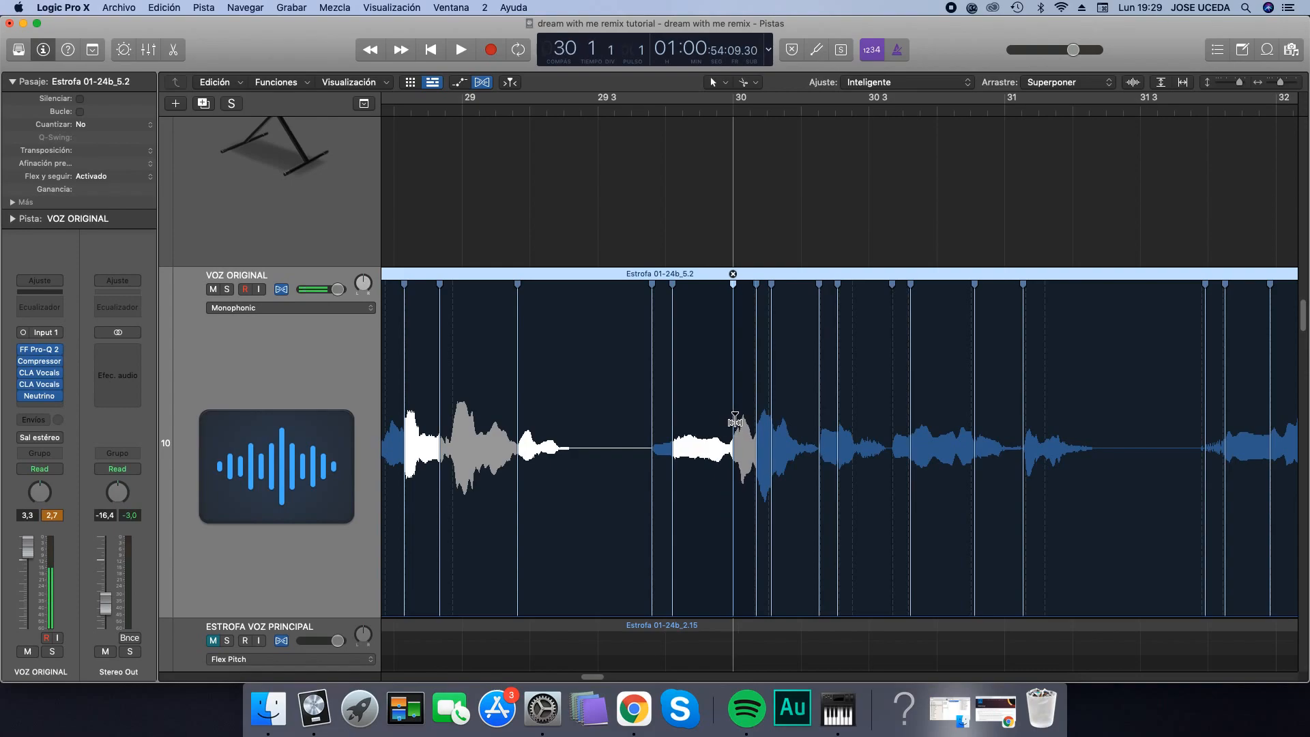
{"action": "left_click_drag", "start_coordinate": [734, 420], "coordinate": [733, 424]}
{"action": "key", "text": "super+z"}
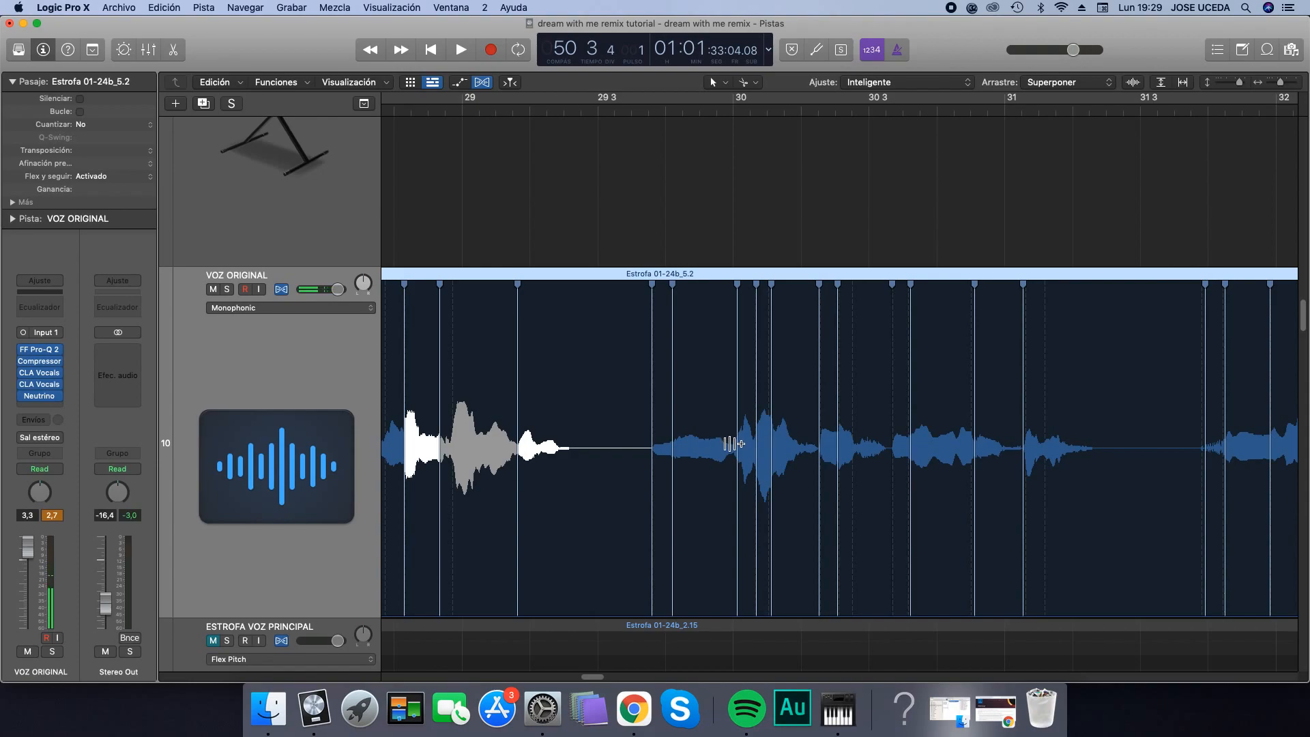
Add a flex marker just before bar 30 and try moving the marker at bar 30 slightly later.
{"action": "left_click", "coordinate": [728, 444]}
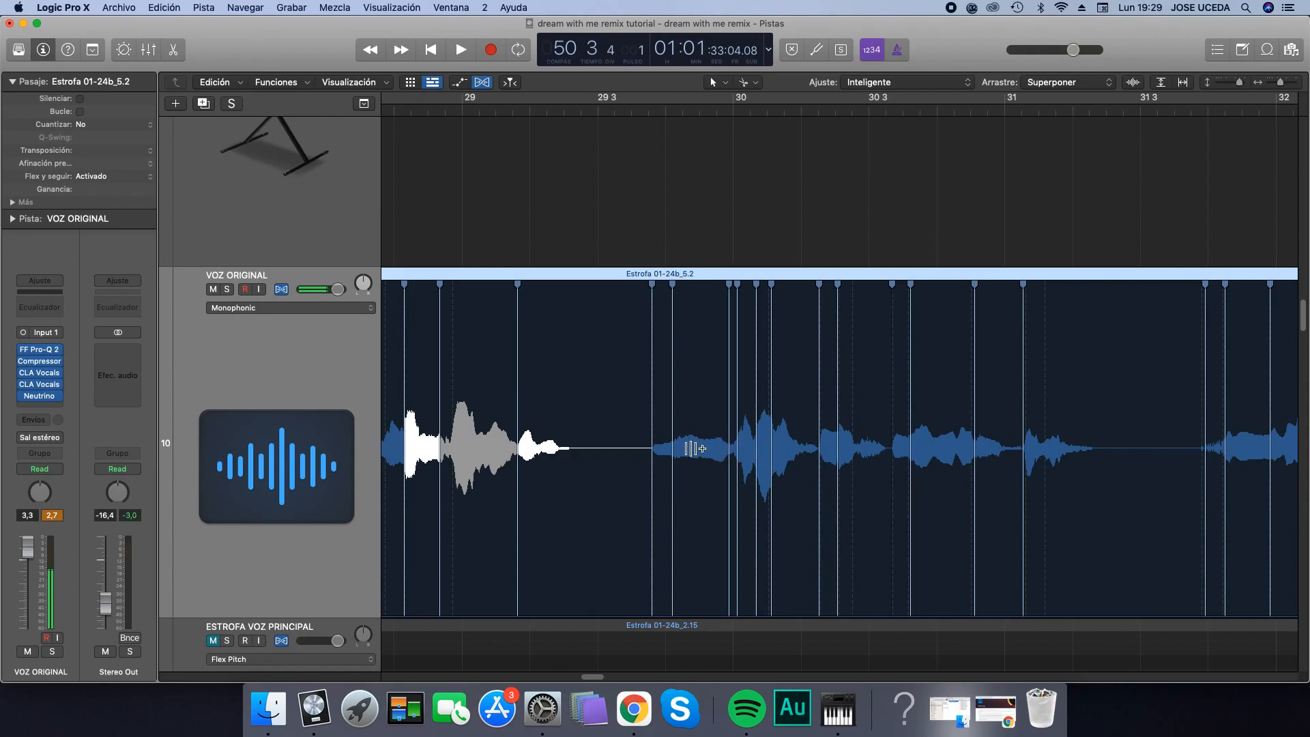
{"action": "left_click_drag", "start_coordinate": [736, 427], "coordinate": [739, 431]}
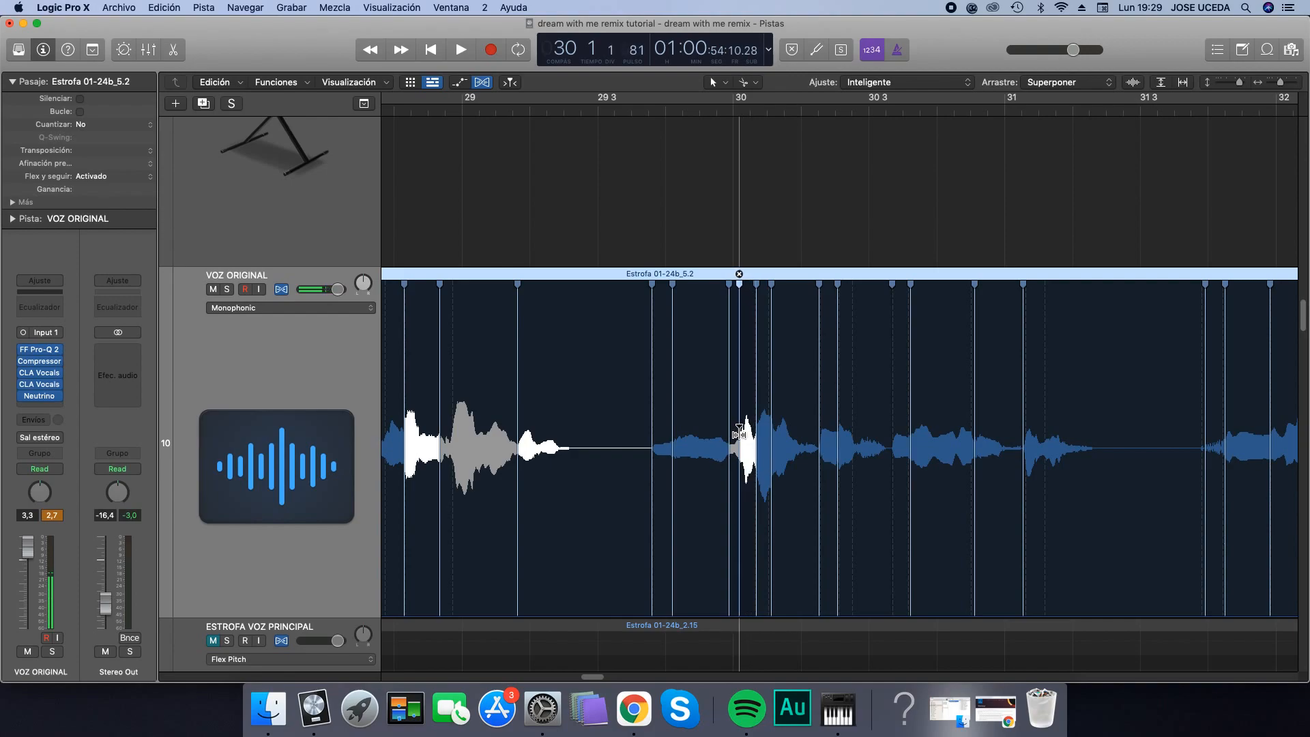
{"action": "left_click_drag", "start_coordinate": [739, 431], "coordinate": [739, 432]}
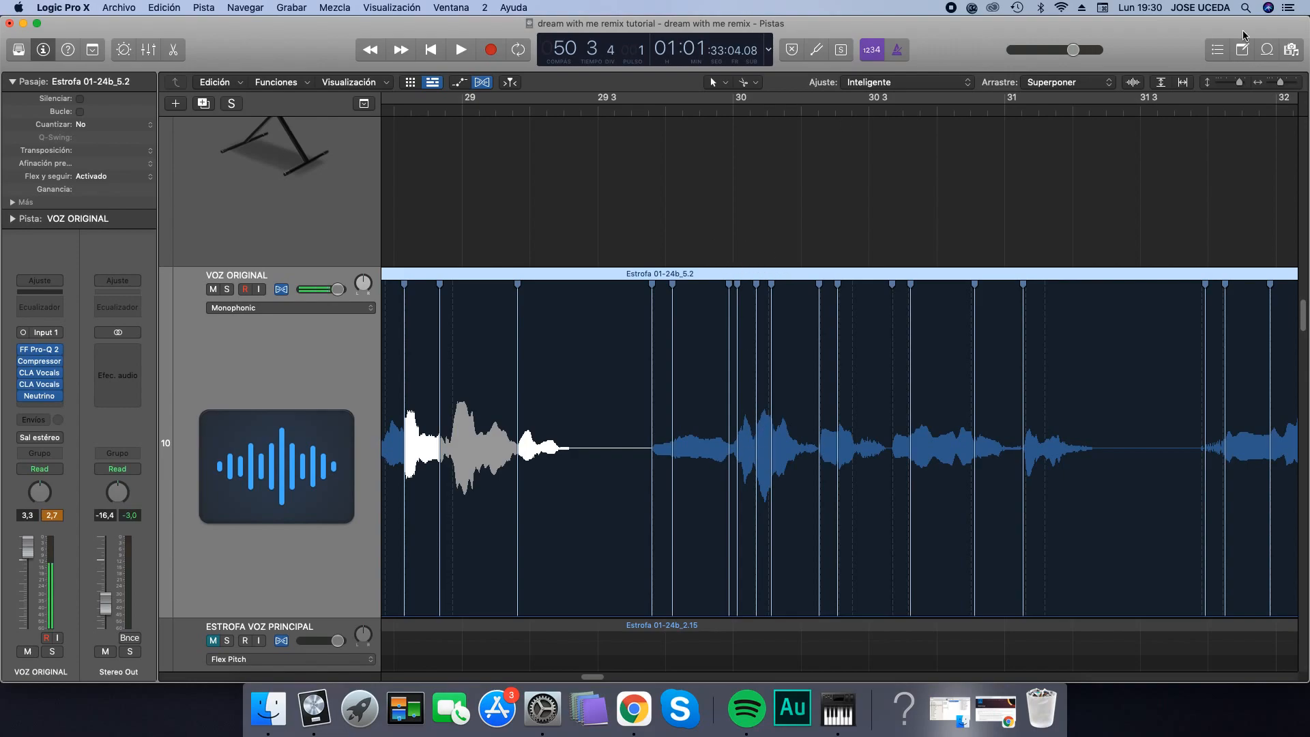
Delete the VOZ ORIGINAL track together with its regions.
{"action": "left_click_drag", "start_coordinate": [1241, 84], "coordinate": [1270, 88]}
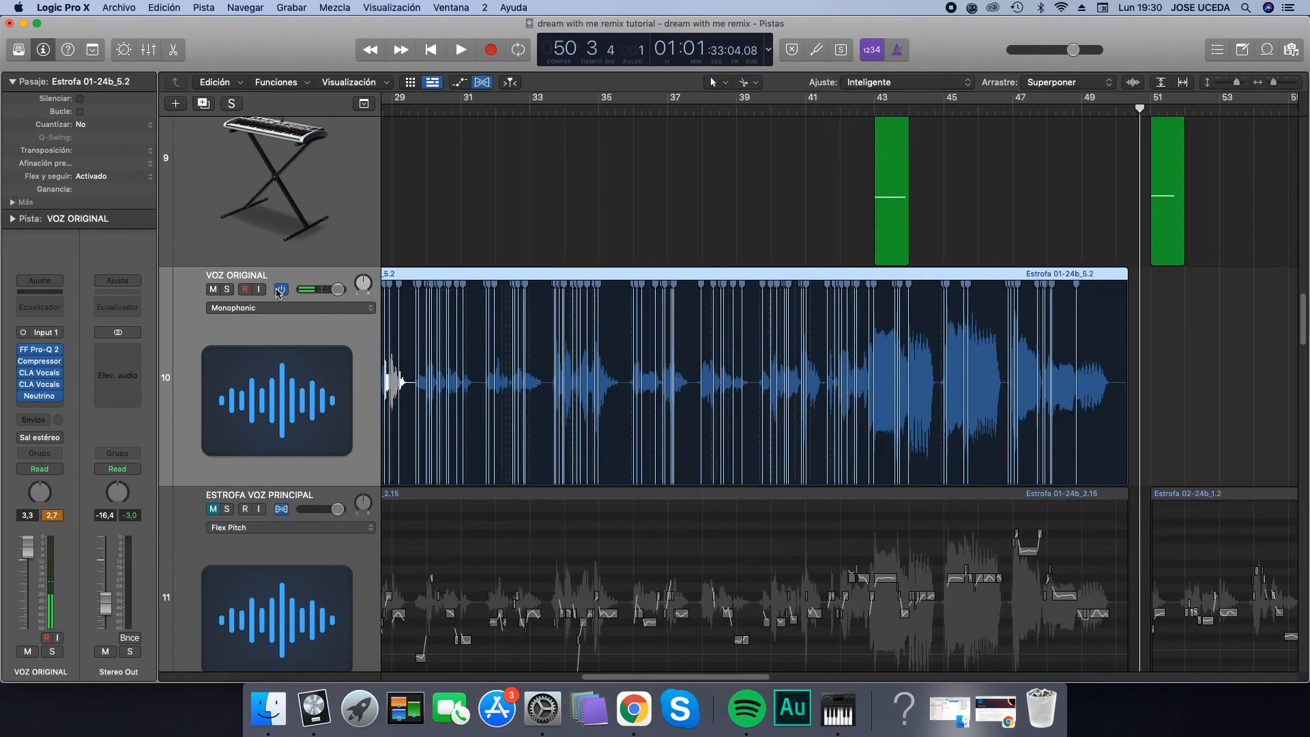
{"action": "left_click_drag", "start_coordinate": [290, 273], "coordinate": [98, 256]}
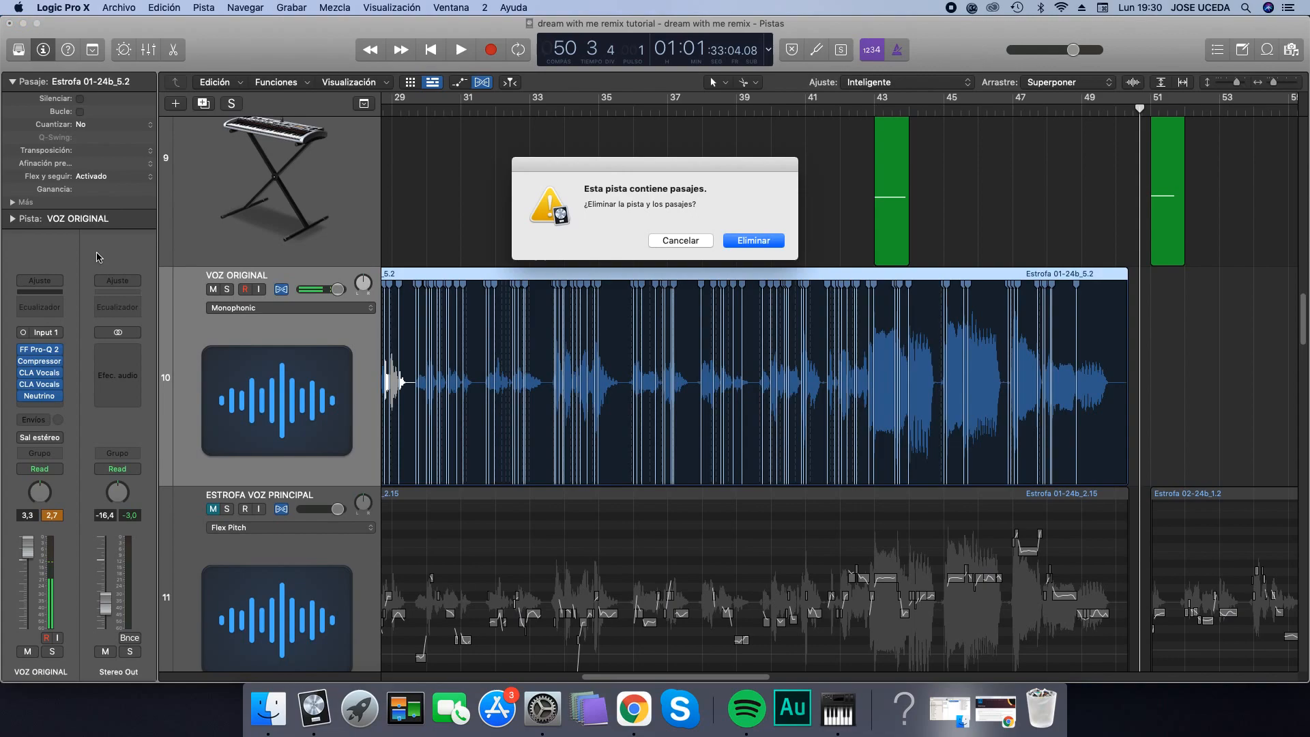
{"action": "left_click", "coordinate": [737, 243]}
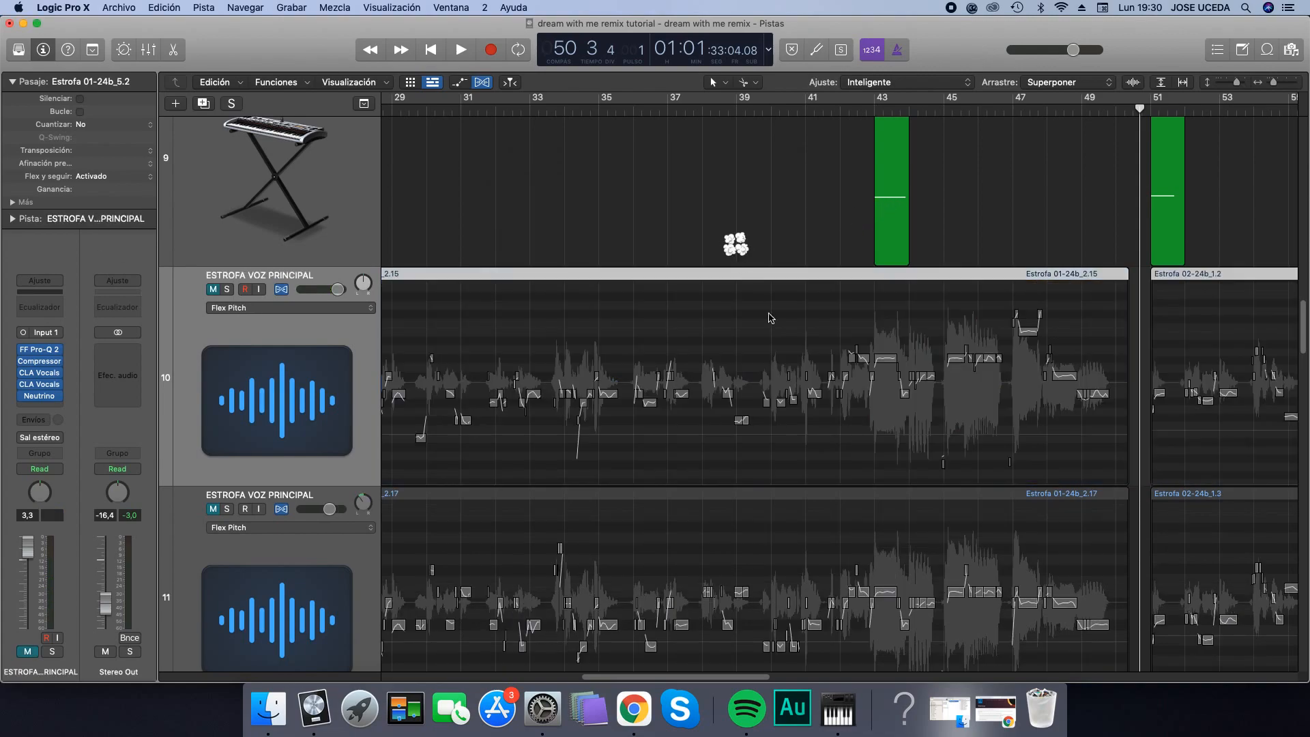
Solo the first ESTROFA VOZ PRINCIPAL track and set its flex mode to Flex Time - Monophonic.
{"action": "left_click", "coordinate": [227, 290]}
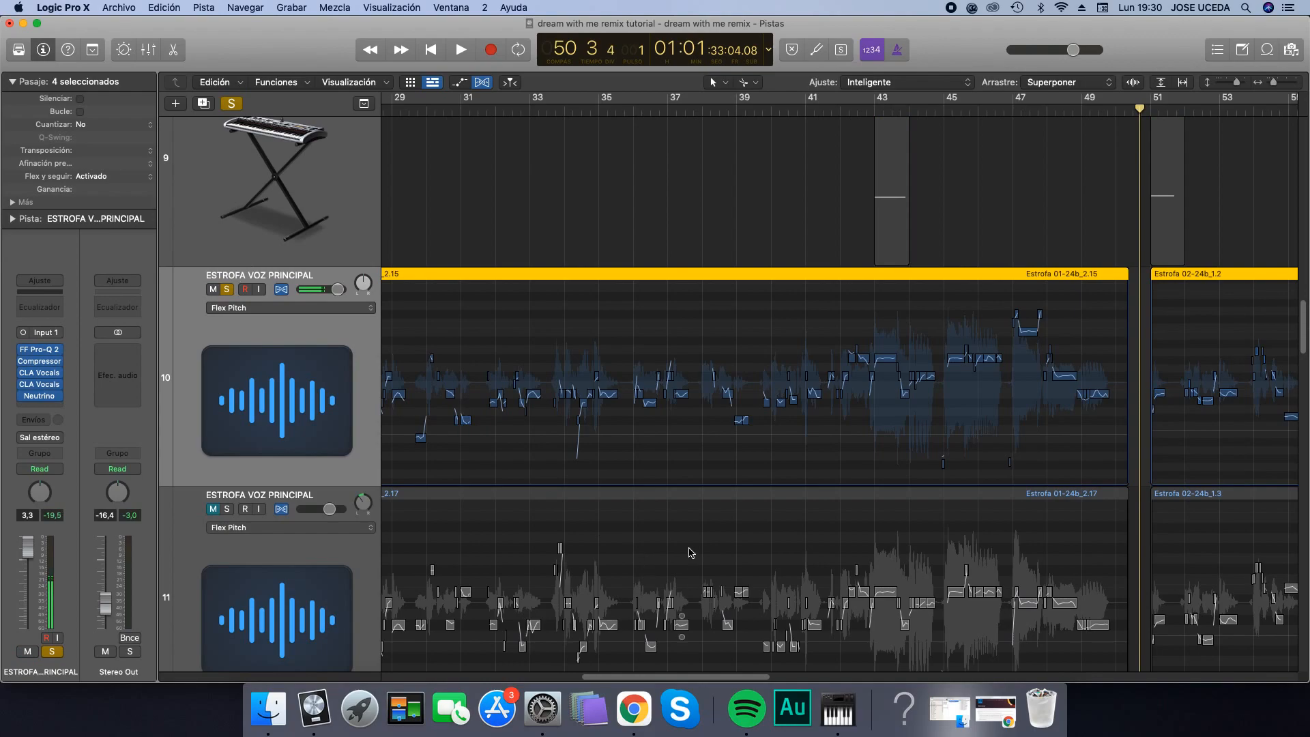
{"action": "left_click", "coordinate": [243, 308]}
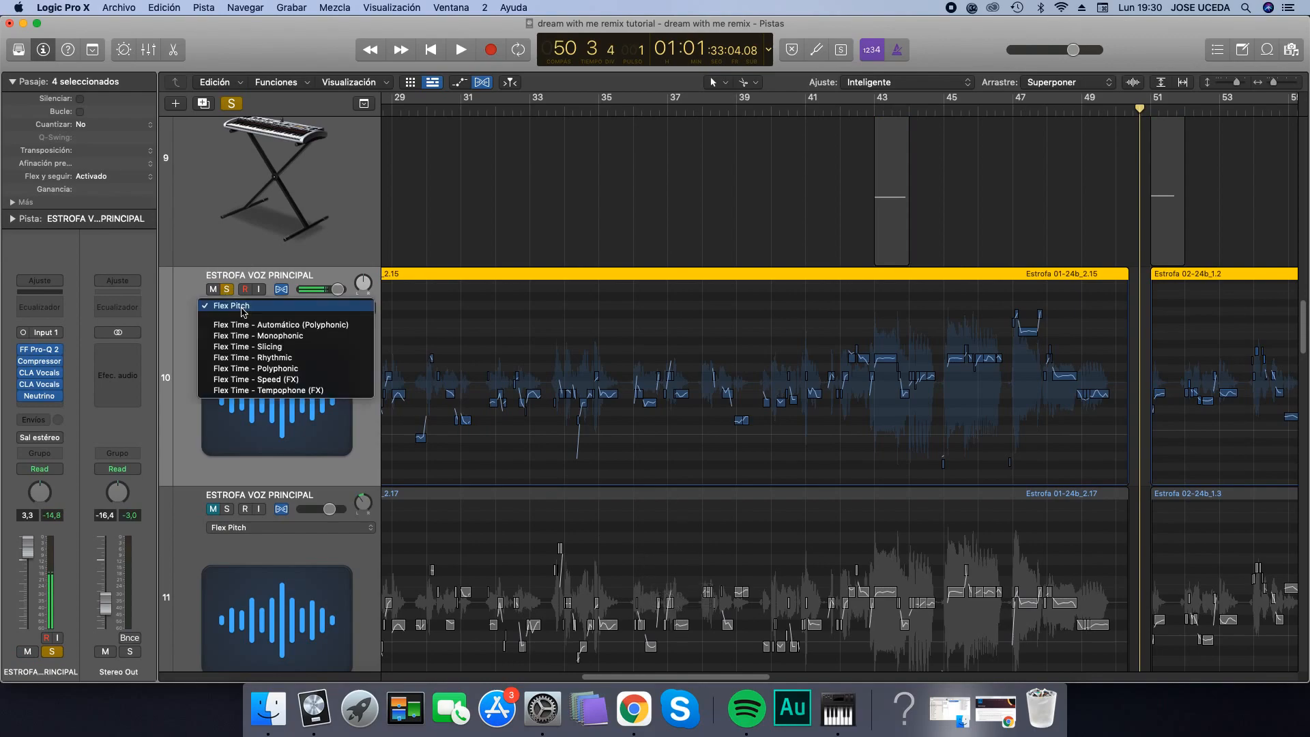
{"action": "left_click", "coordinate": [261, 338]}
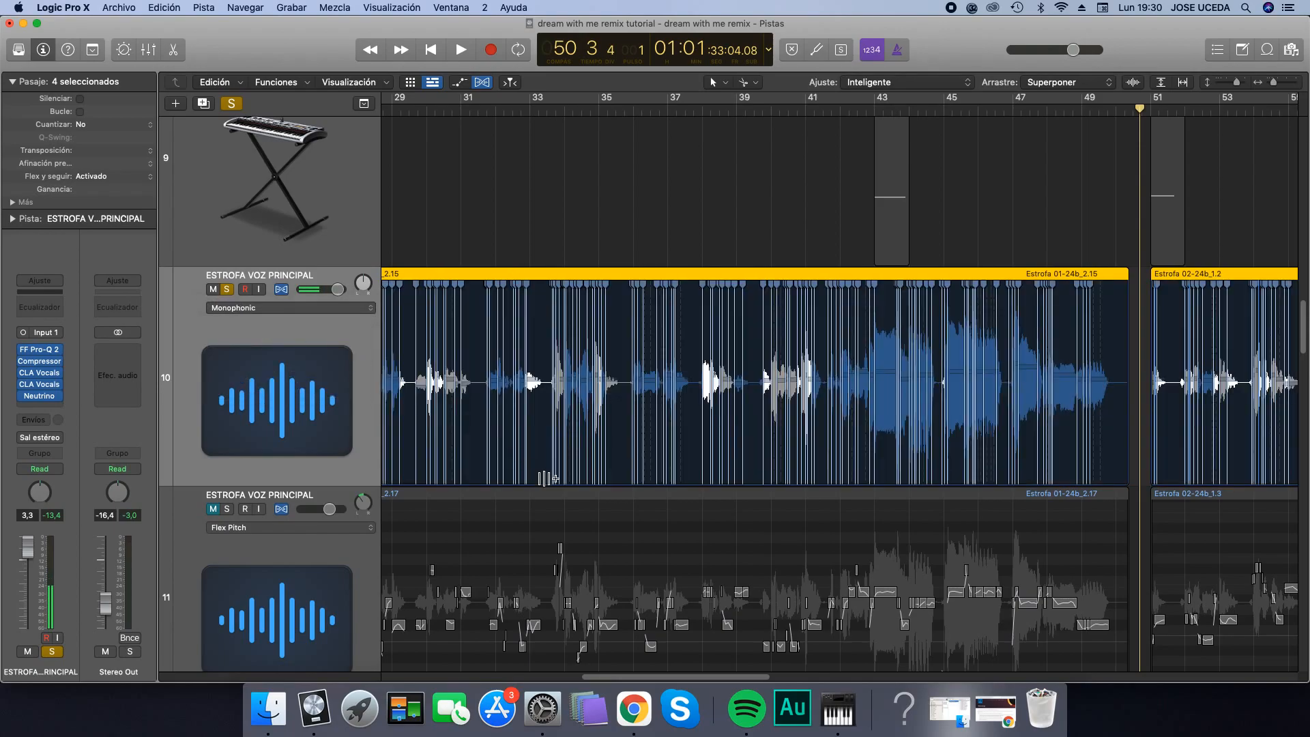
Play the soloed vocal from bar 27 and unmute the second ESTROFA VOZ PRINCIPAL track.
{"action": "left_click_drag", "start_coordinate": [1277, 87], "coordinate": [1289, 89]}
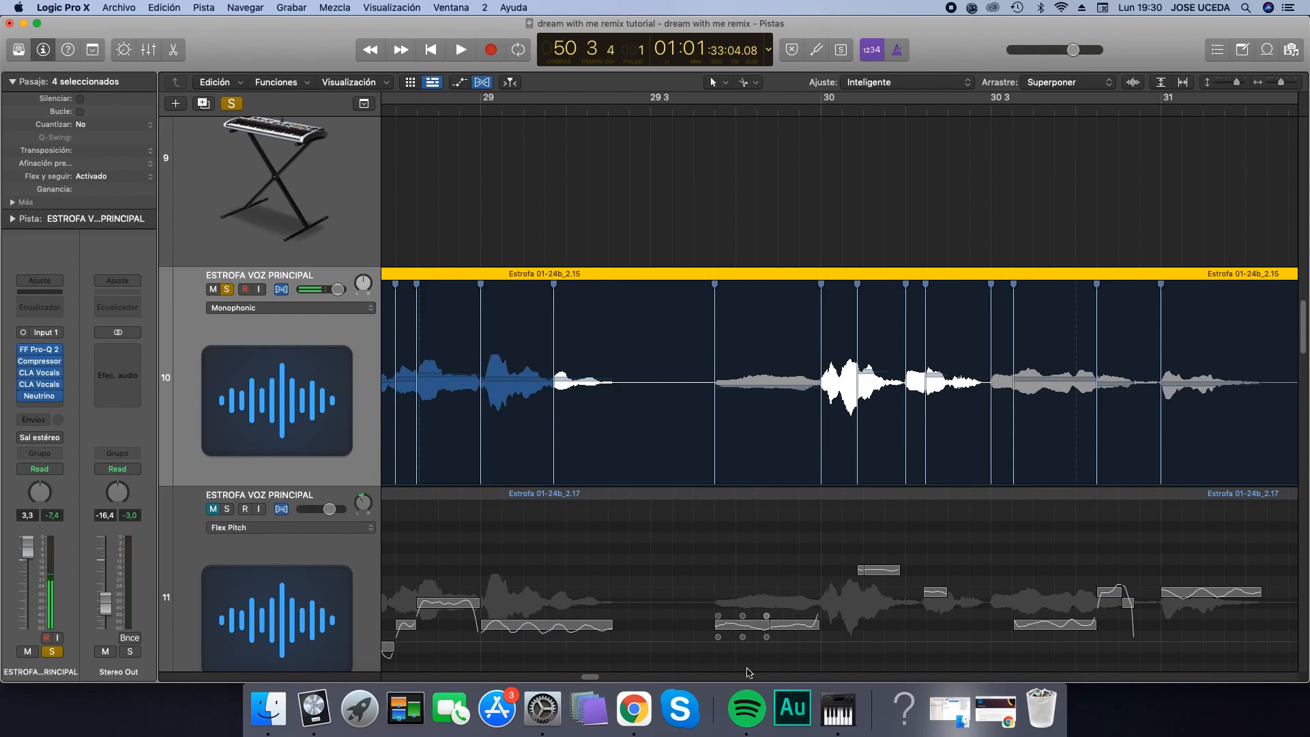
{"action": "left_click_drag", "start_coordinate": [590, 679], "coordinate": [572, 684]}
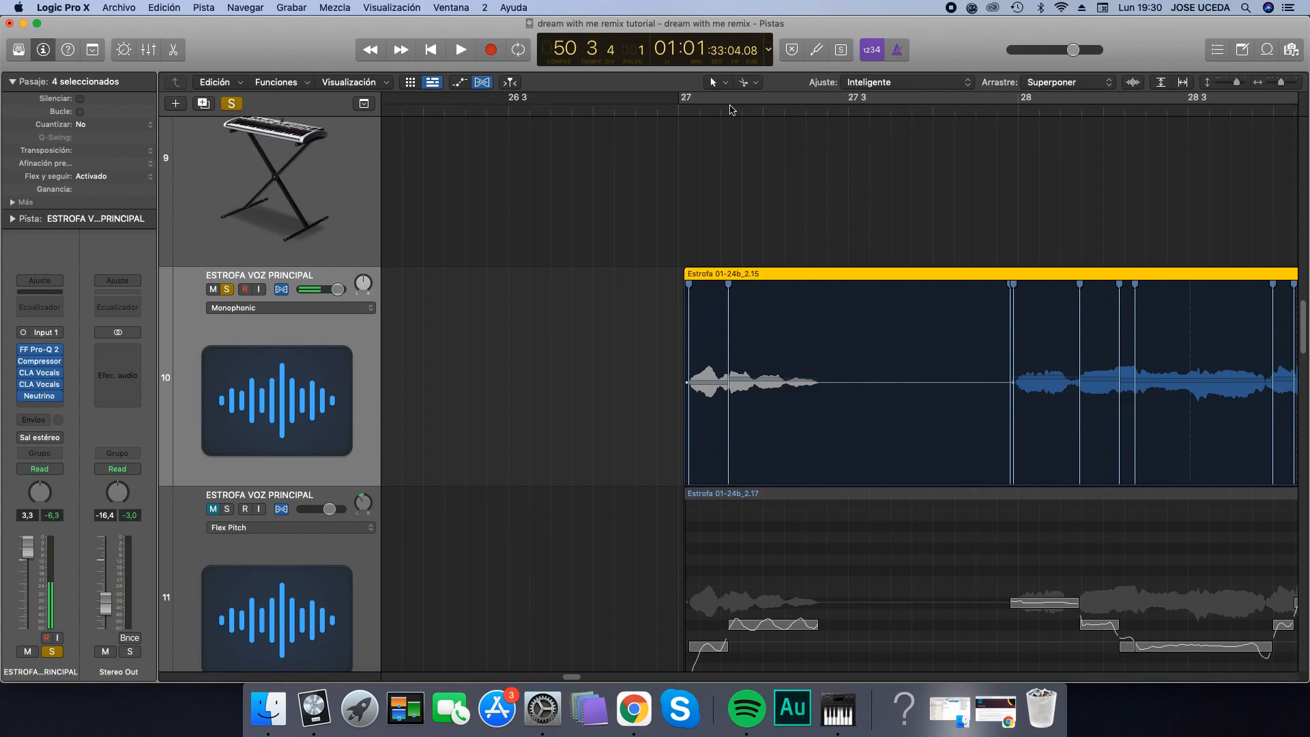
{"action": "left_click", "coordinate": [672, 111]}
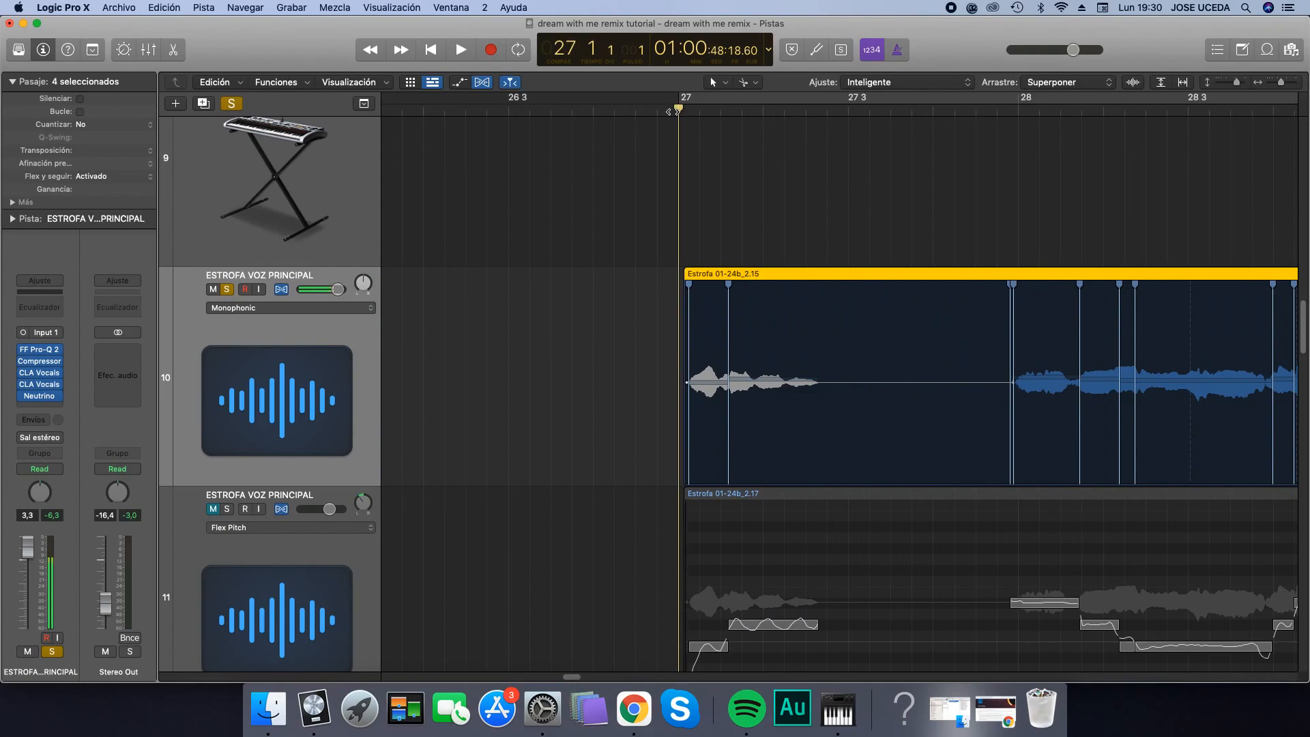
{"action": "key", "text": "space"}
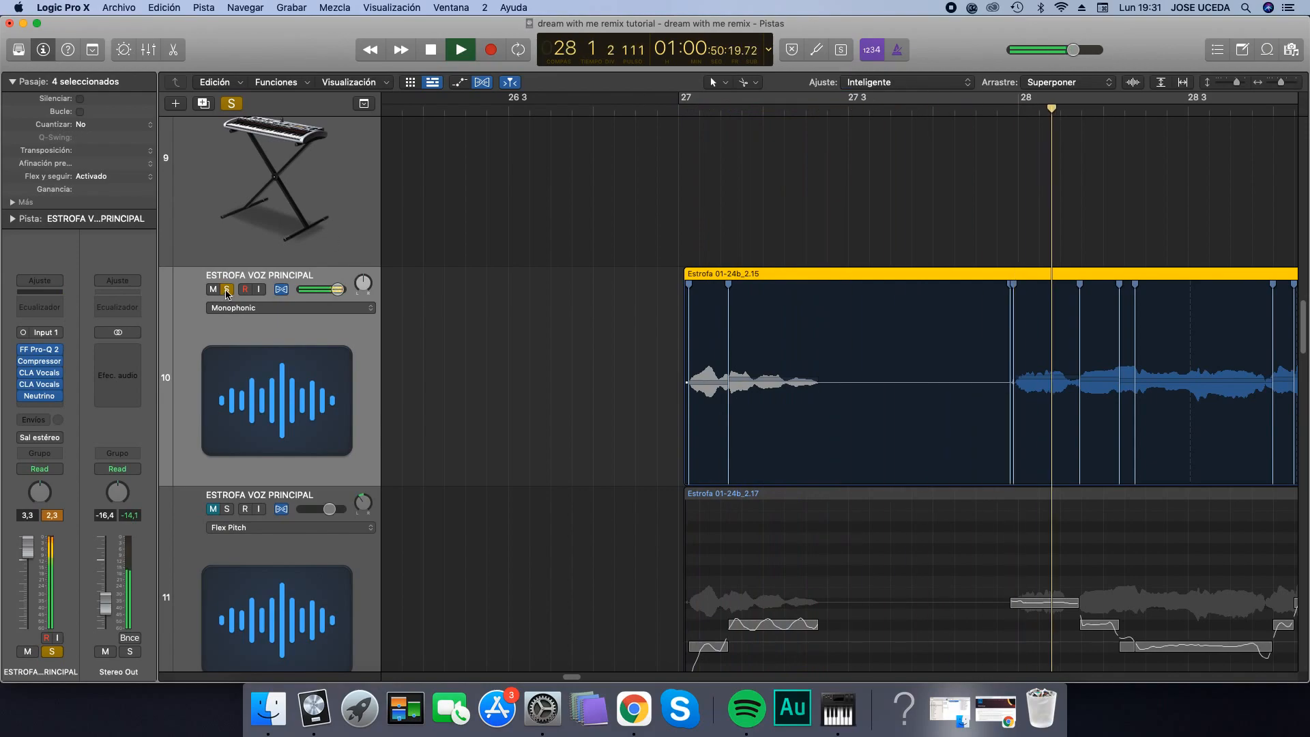
{"action": "left_click", "coordinate": [212, 509]}
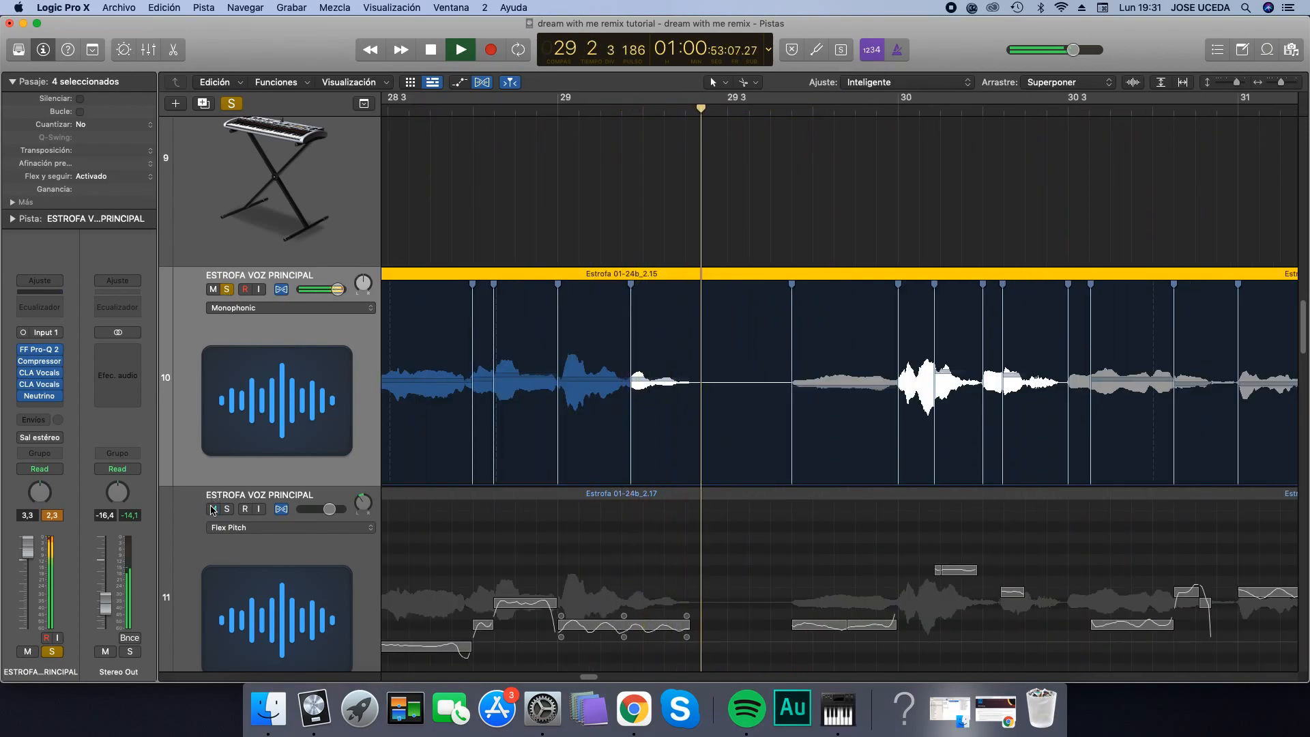
Stop playback, turn off solo on the first ESTROFA VOZ PRINCIPAL track and leave that track unmuted.
{"action": "left_click", "coordinate": [227, 290]}
{"action": "key", "text": "space"}
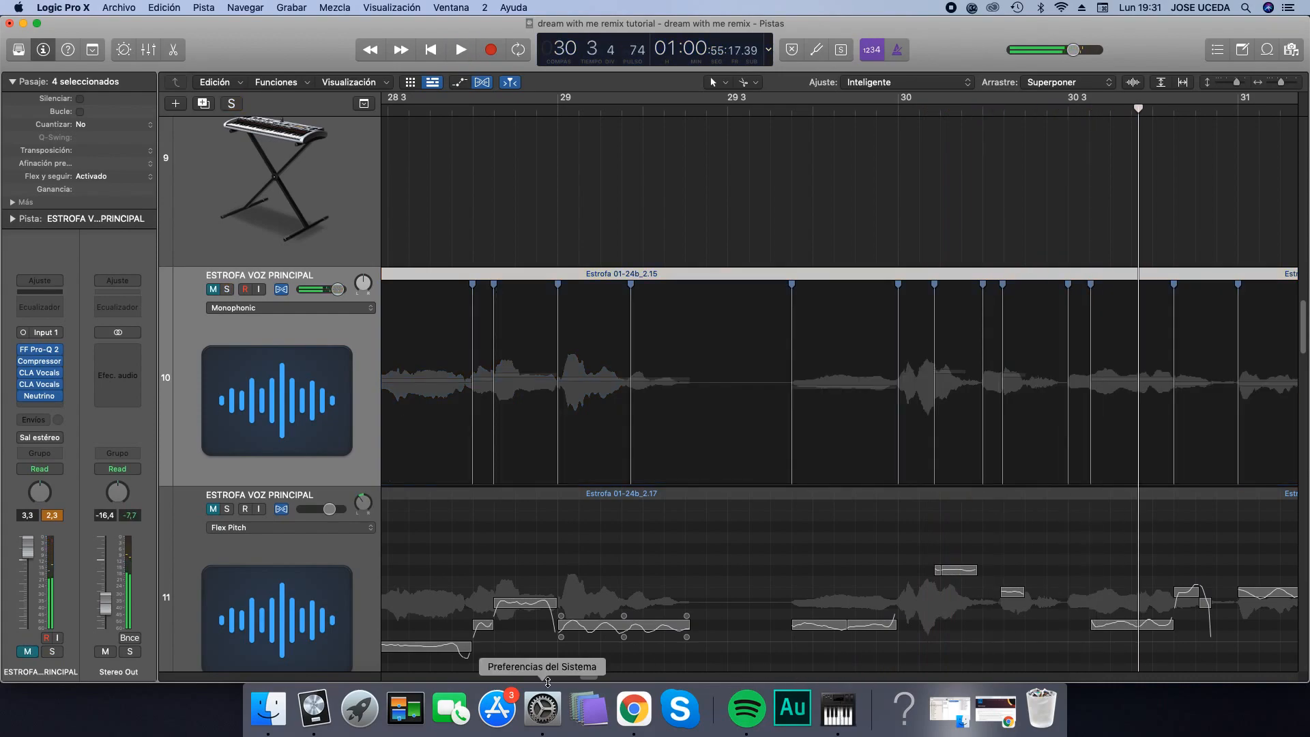
{"action": "left_click_drag", "start_coordinate": [587, 680], "coordinate": [571, 678]}
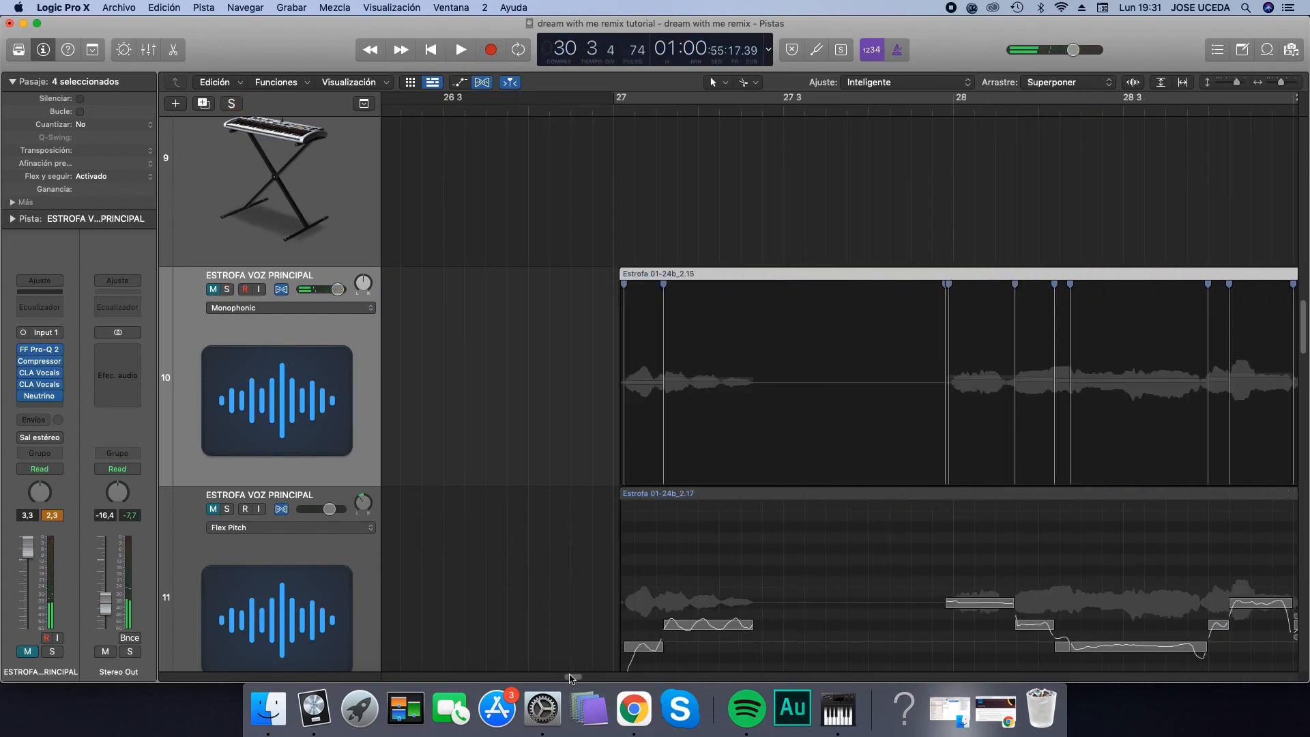
{"action": "left_click", "coordinate": [213, 289]}
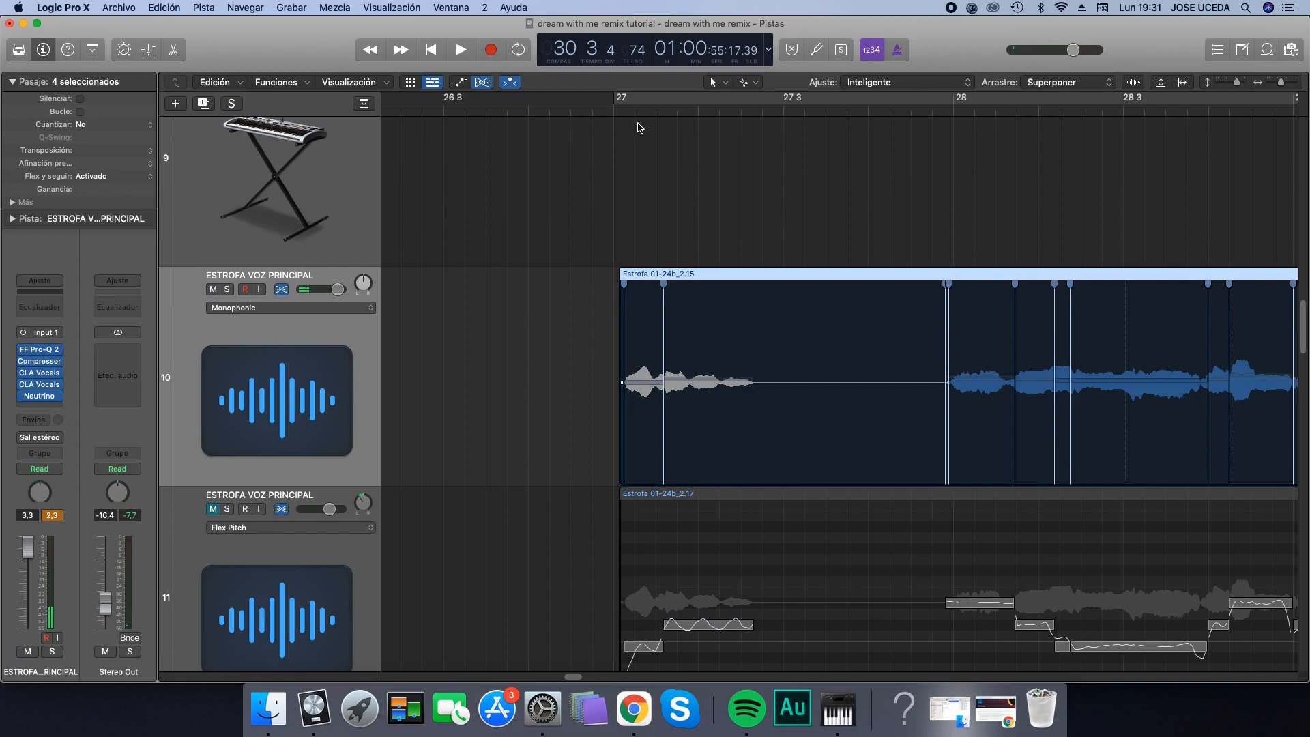
Play the full mix with the first vocal track from bar 27 and stop partway through bar 39.
{"action": "left_click", "coordinate": [614, 114]}
{"action": "key", "text": "space"}
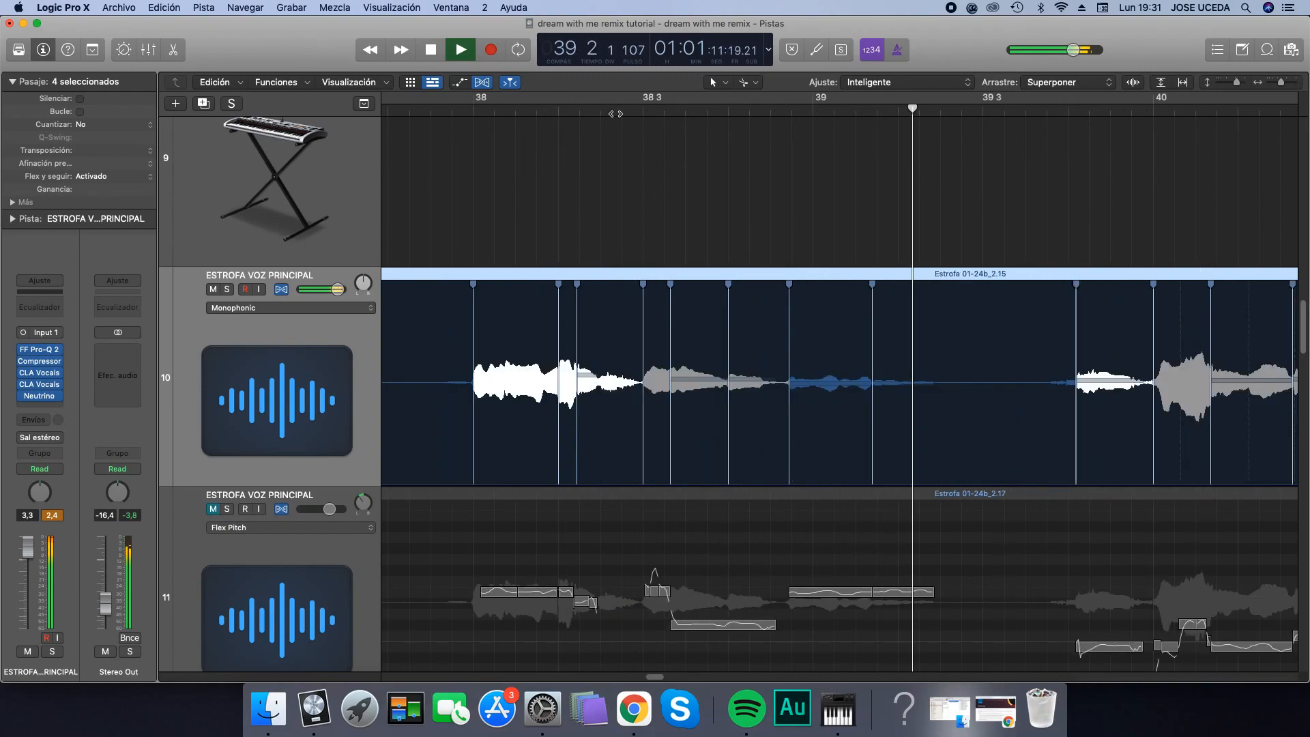
{"action": "key", "text": "space"}
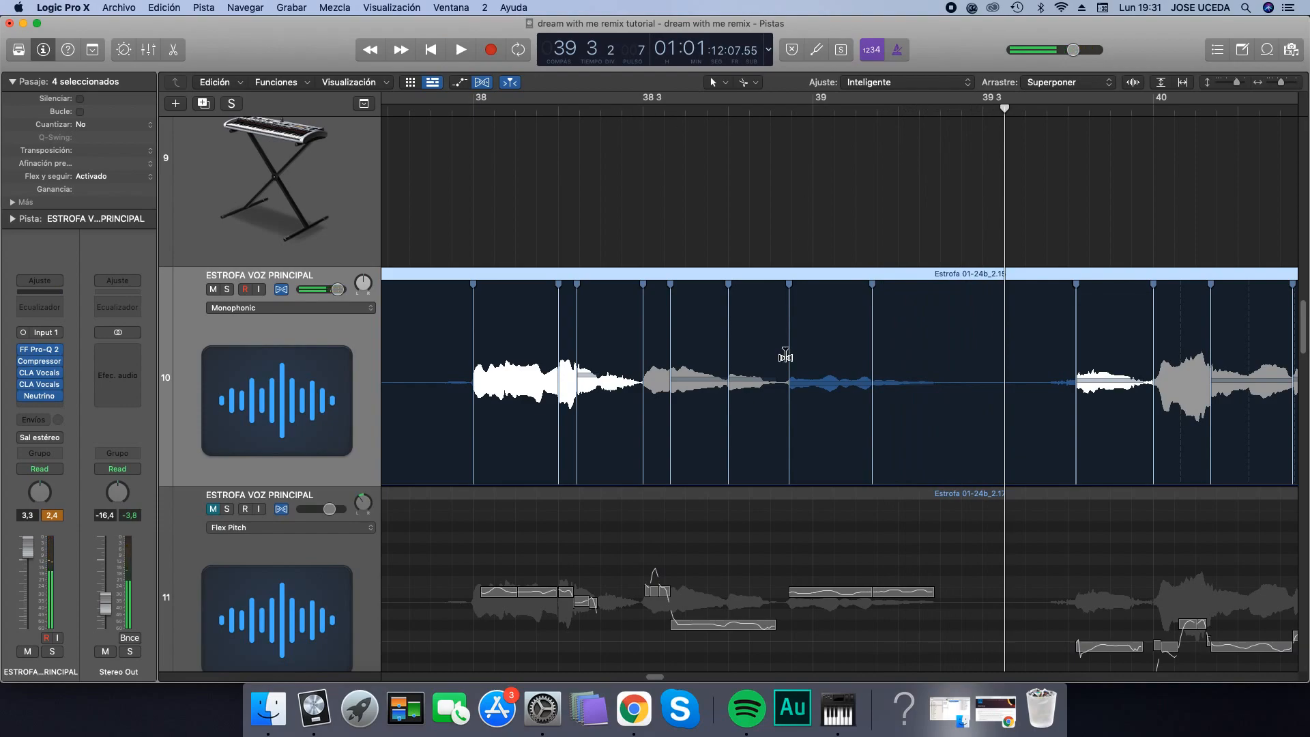
Switch the first ESTROFA VOZ PRINCIPAL track to Flex Pitch and enlarge its note display from bar 27 onward.
{"action": "left_click_drag", "start_coordinate": [659, 680], "coordinate": [578, 708]}
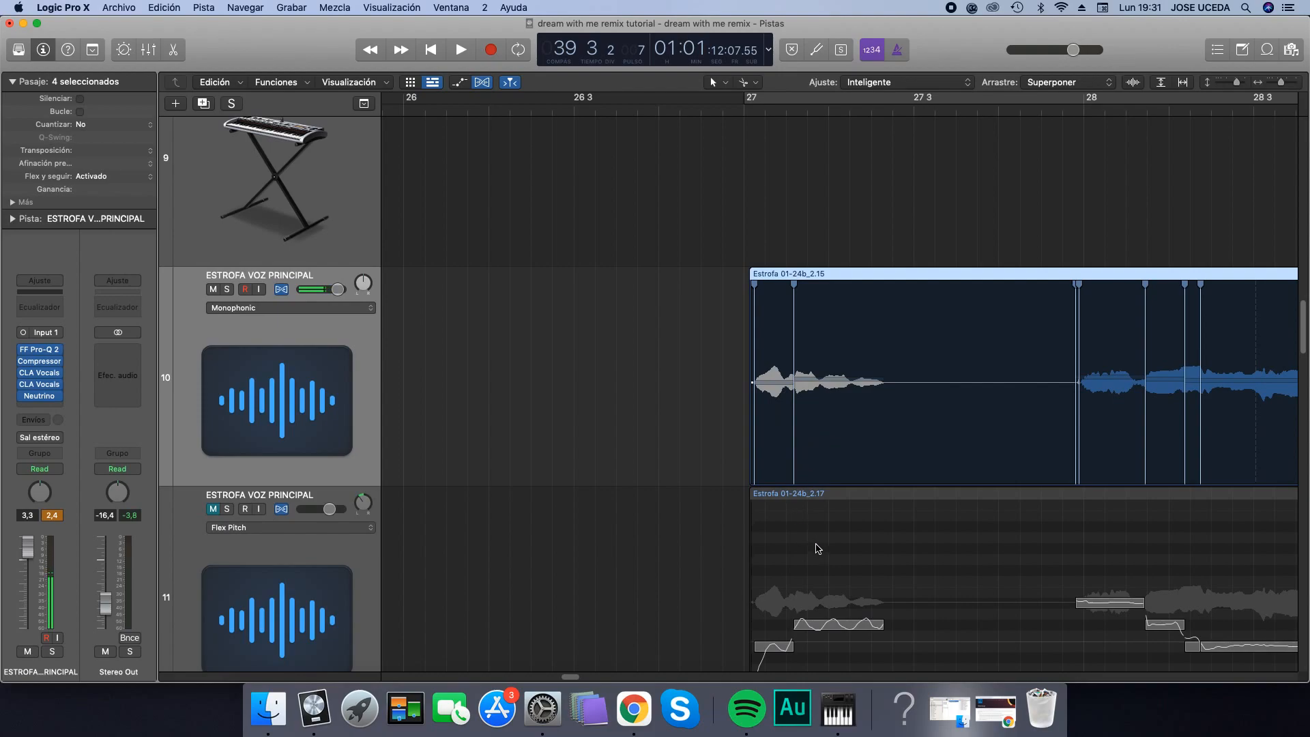
{"action": "left_click", "coordinate": [321, 308]}
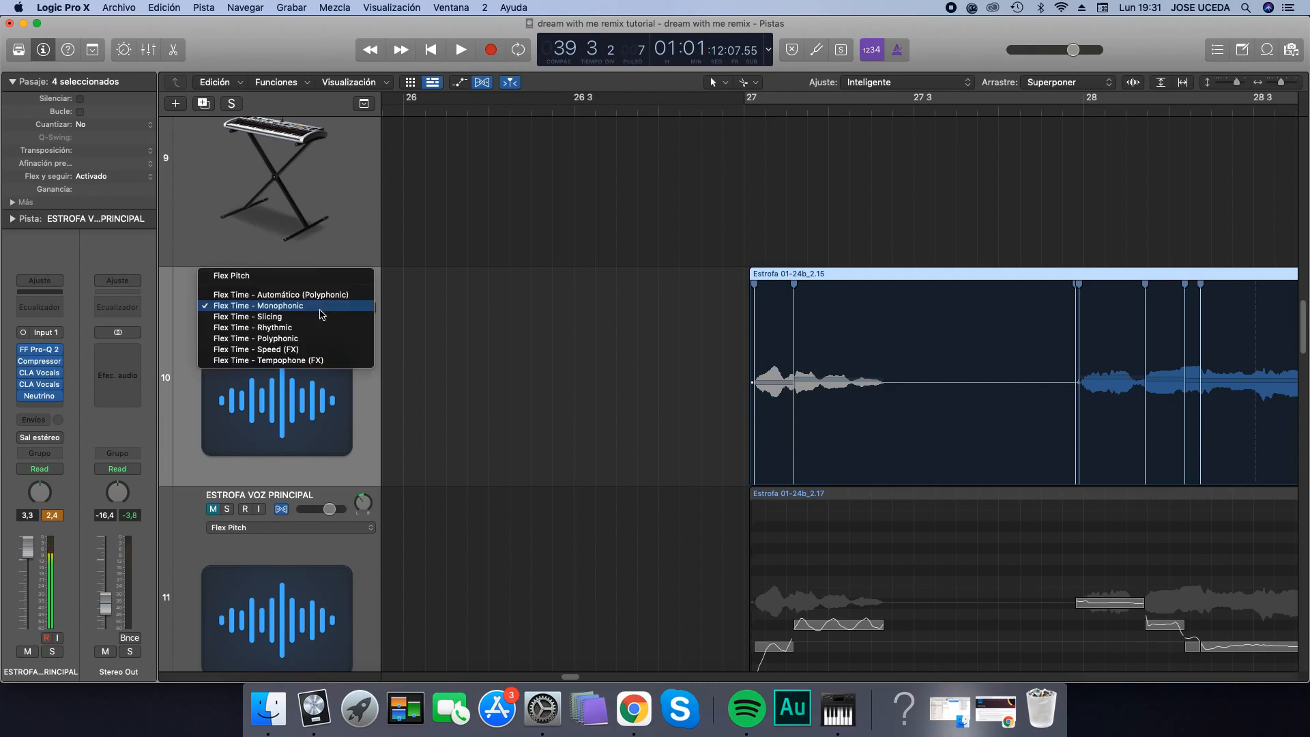
{"action": "left_click", "coordinate": [276, 276]}
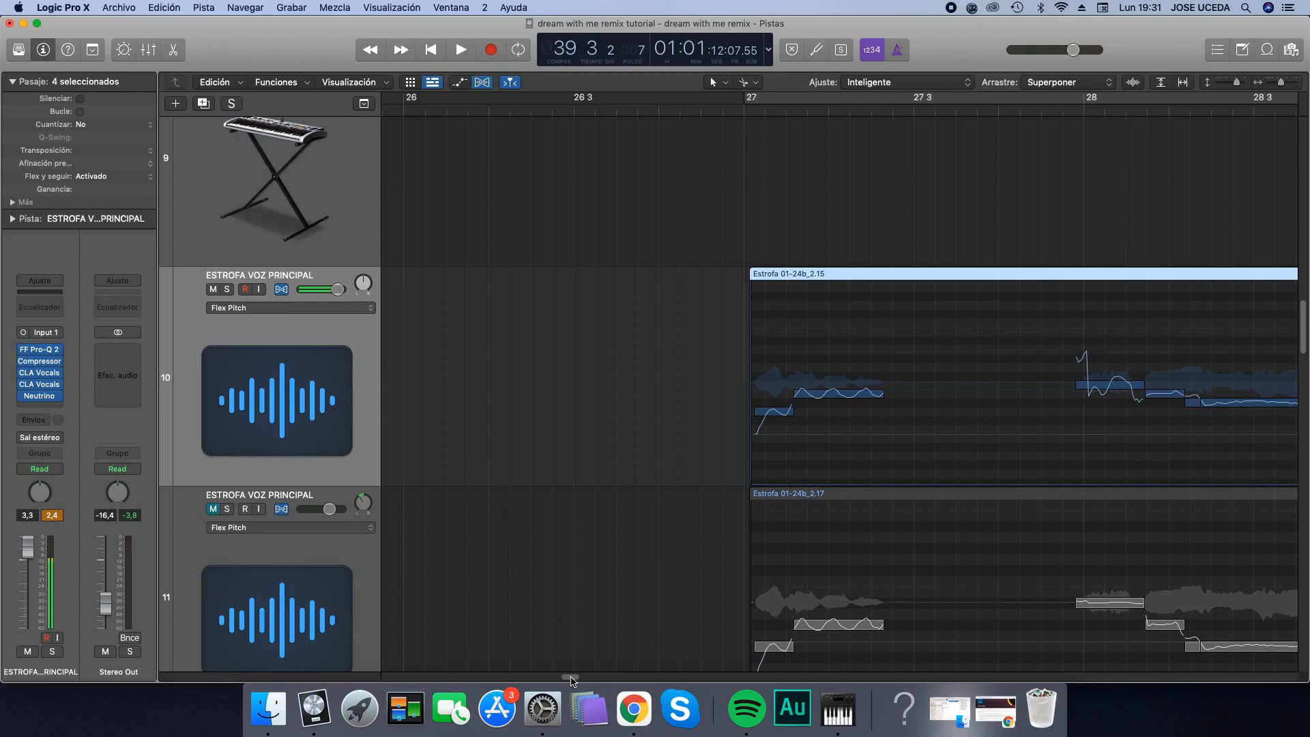
{"action": "scroll", "coordinate": [570, 680], "scroll_direction": "right", "scroll_amount": 3}
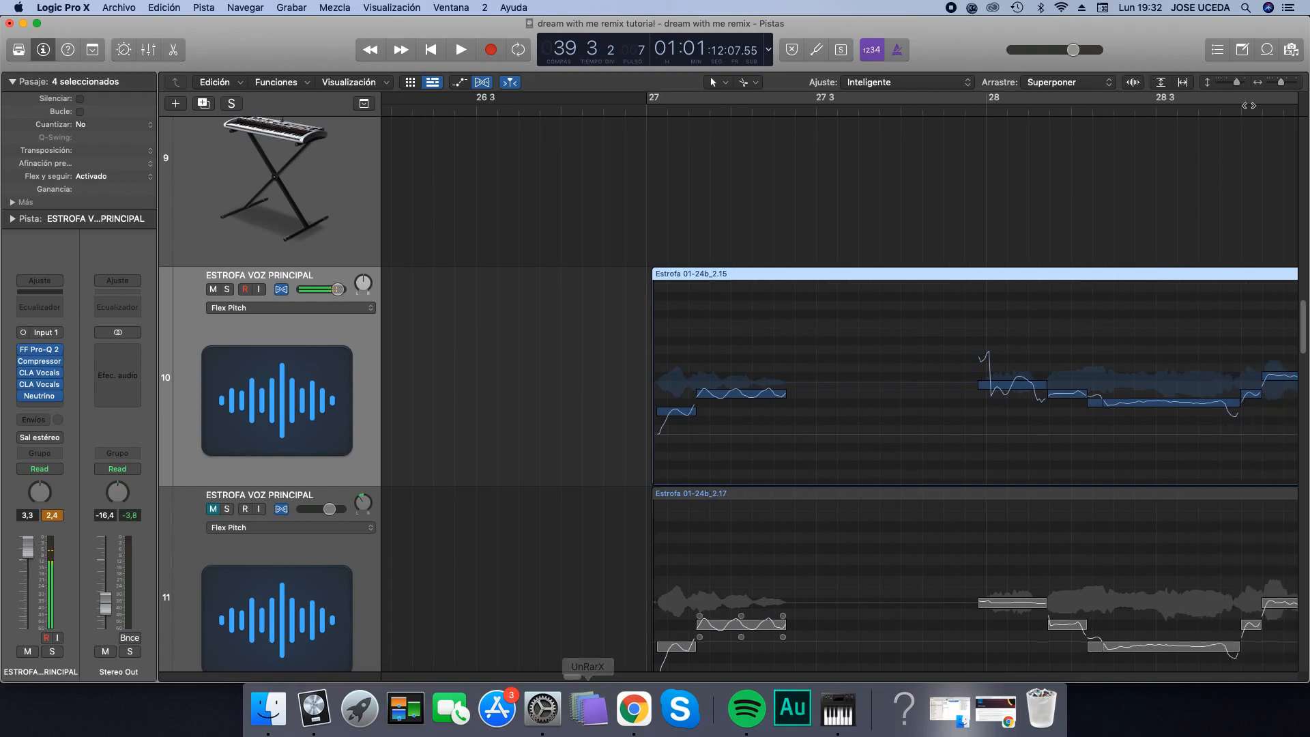
{"action": "left_click_drag", "start_coordinate": [1282, 86], "coordinate": [1242, 89]}
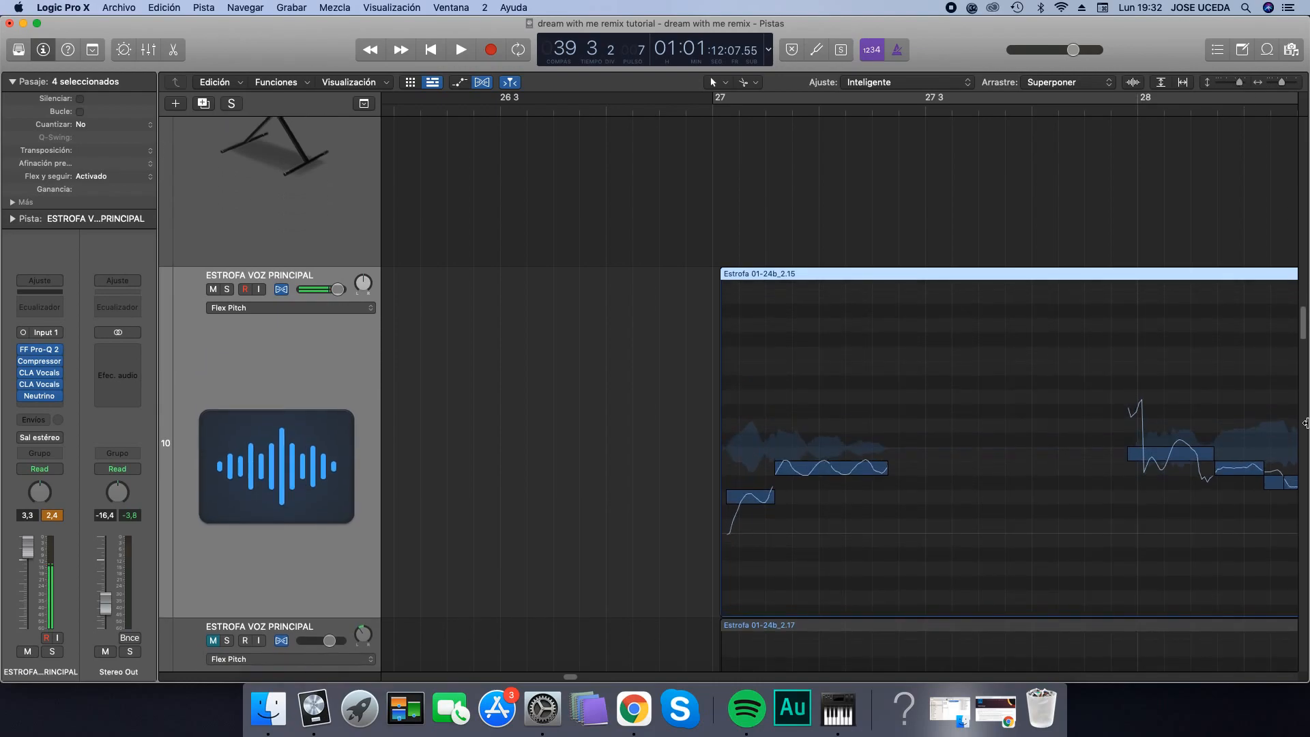
{"action": "scroll", "coordinate": [575, 682], "scroll_direction": "right", "scroll_amount": 6}
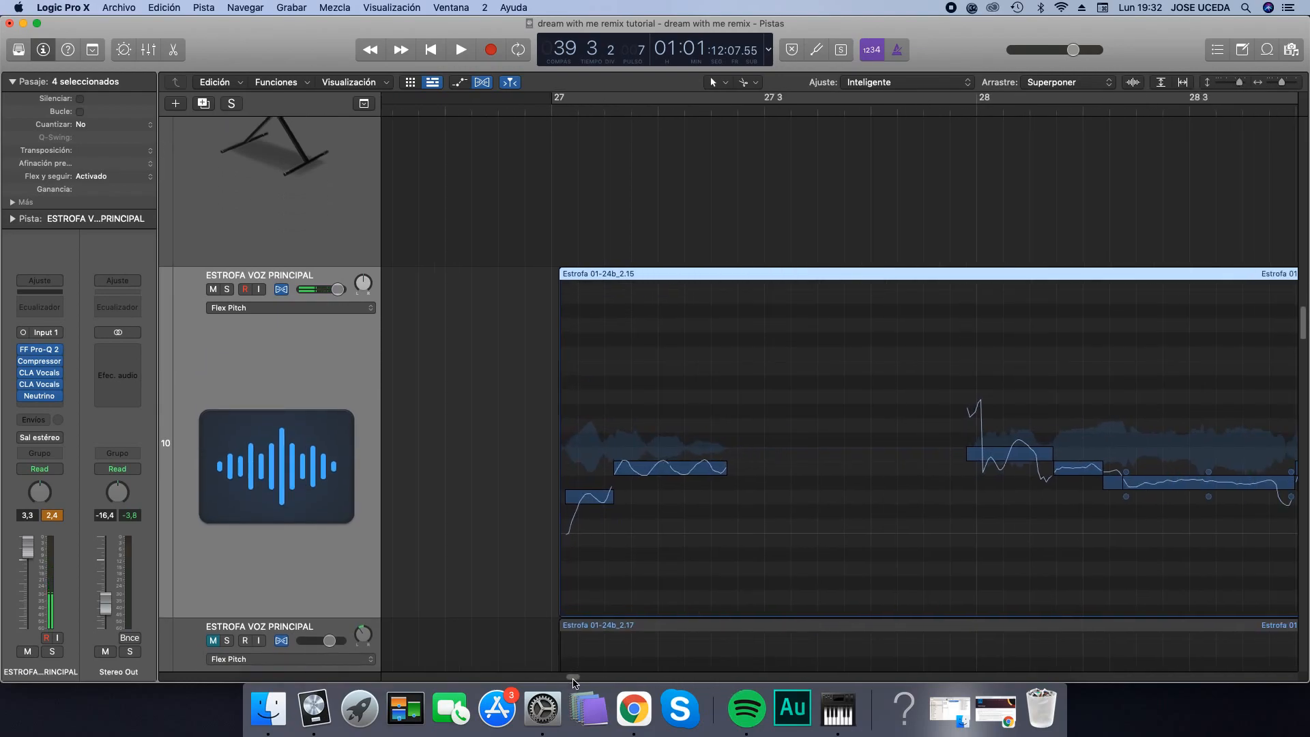
{"action": "left_click_drag", "start_coordinate": [1282, 89], "coordinate": [1233, 68]}
{"action": "left_click_drag", "start_coordinate": [1241, 83], "coordinate": [1242, 83]}
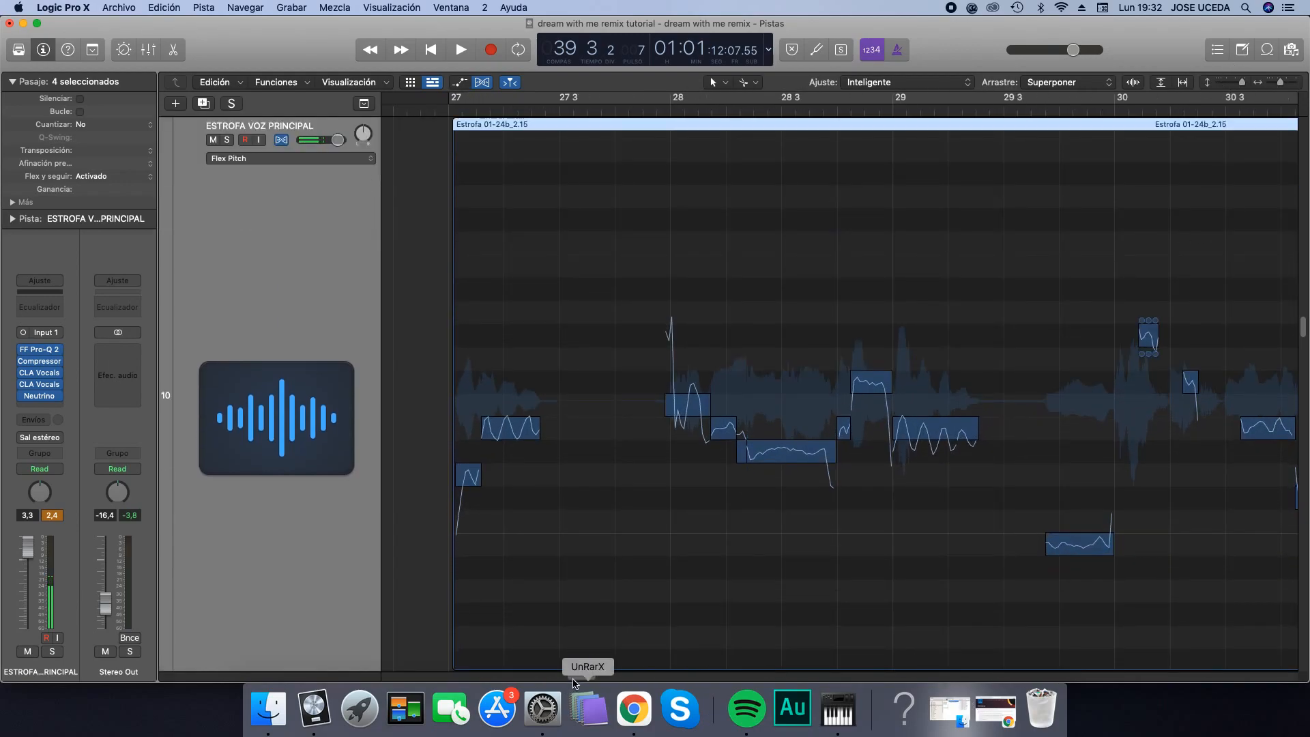
{"action": "left_click_drag", "start_coordinate": [579, 677], "coordinate": [575, 681]}
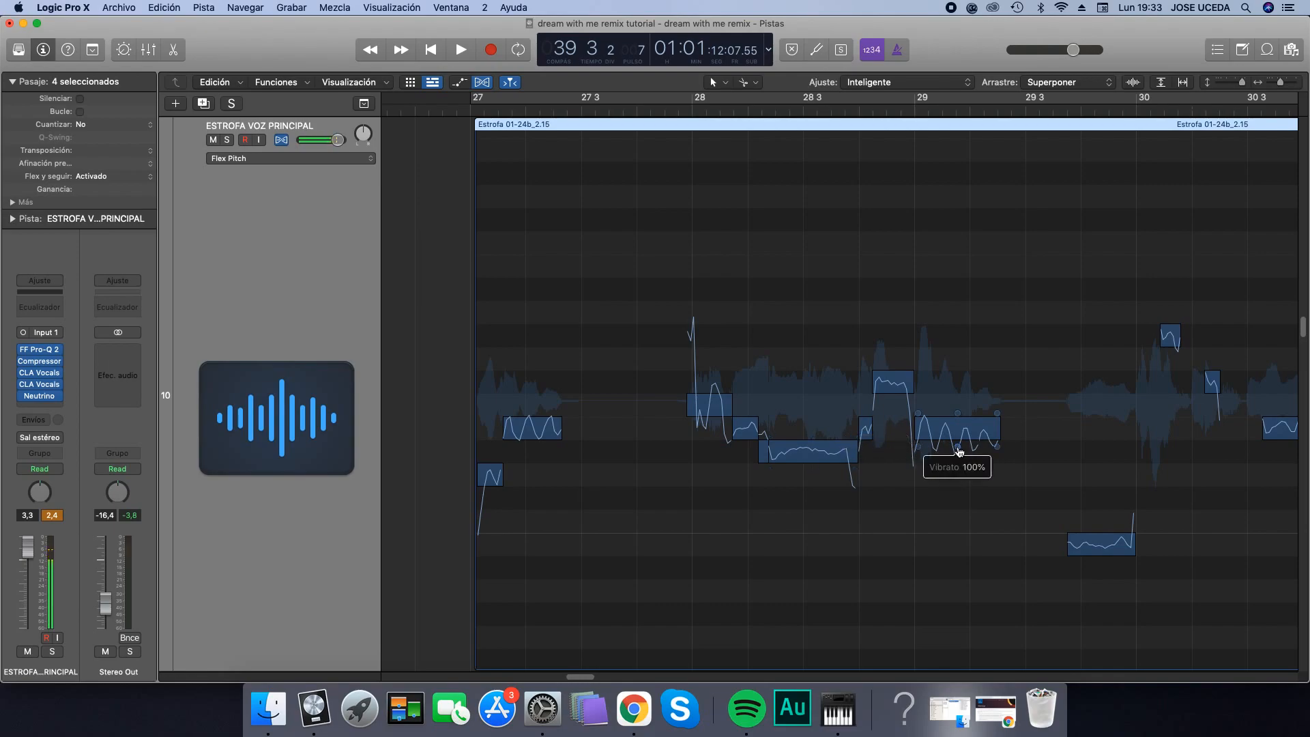
Flatten the vibrato of the note at bar 29 and solo the first ESTROFA VOZ PRINCIPAL track.
{"action": "mouse_move", "coordinate": [958, 451]}
{"action": "left_click_drag", "start_coordinate": [957, 451], "coordinate": [957, 512]}
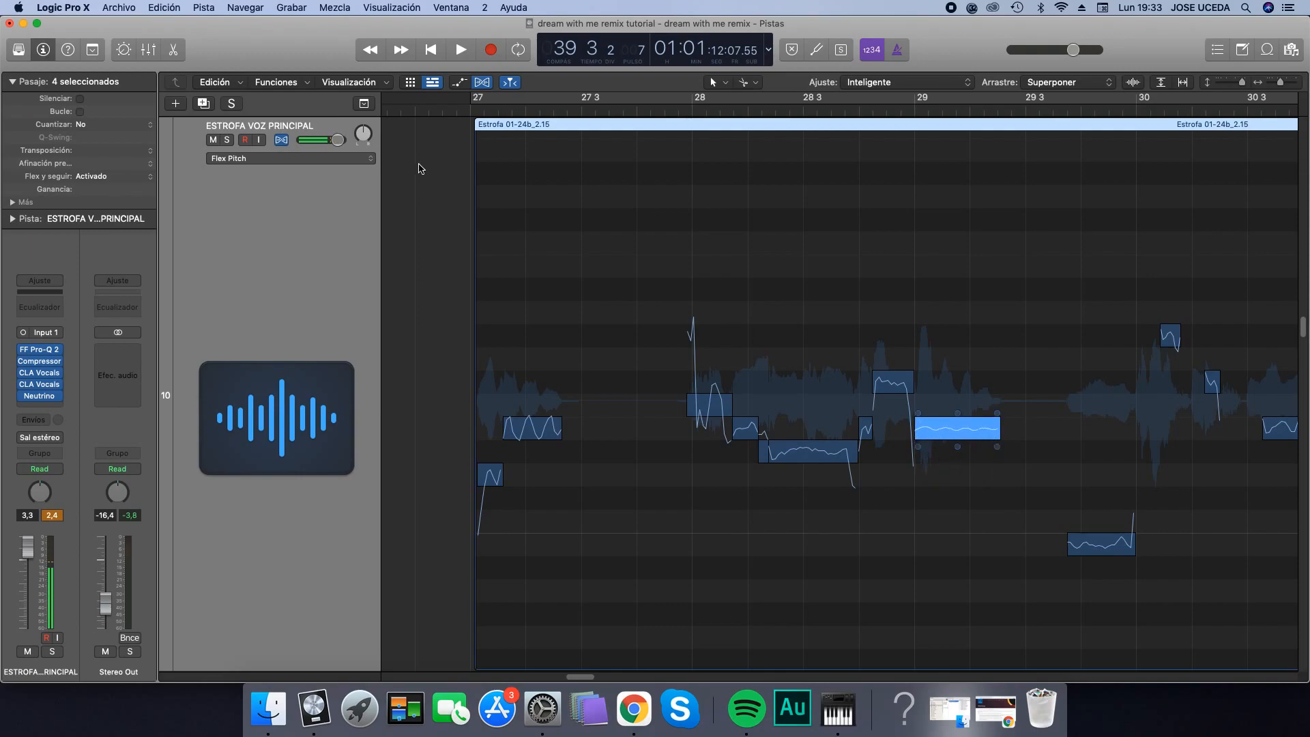
{"action": "left_click", "coordinate": [226, 140]}
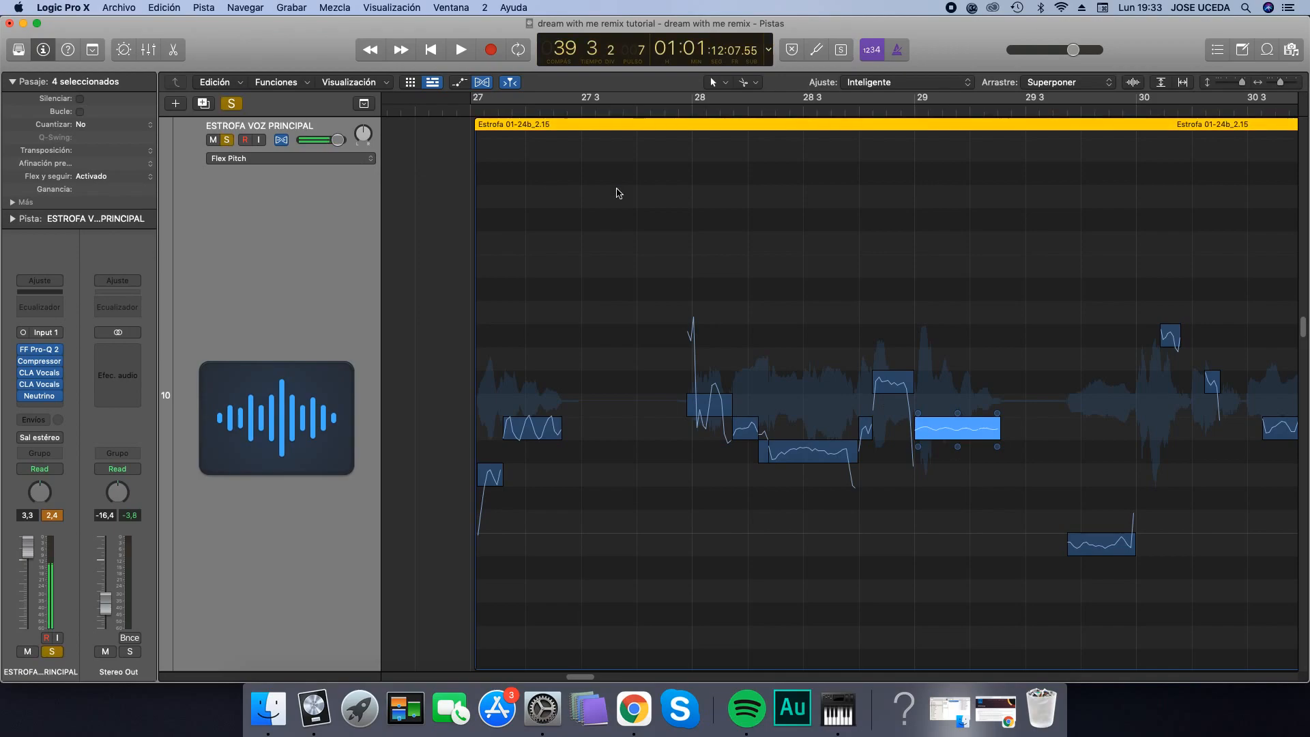
{"action": "left_click_drag", "start_coordinate": [958, 448], "coordinate": [958, 468]}
Play the soloed vocal twice from bar 29 to hear the note with its flattened vibrato.
{"action": "left_click", "coordinate": [910, 113]}
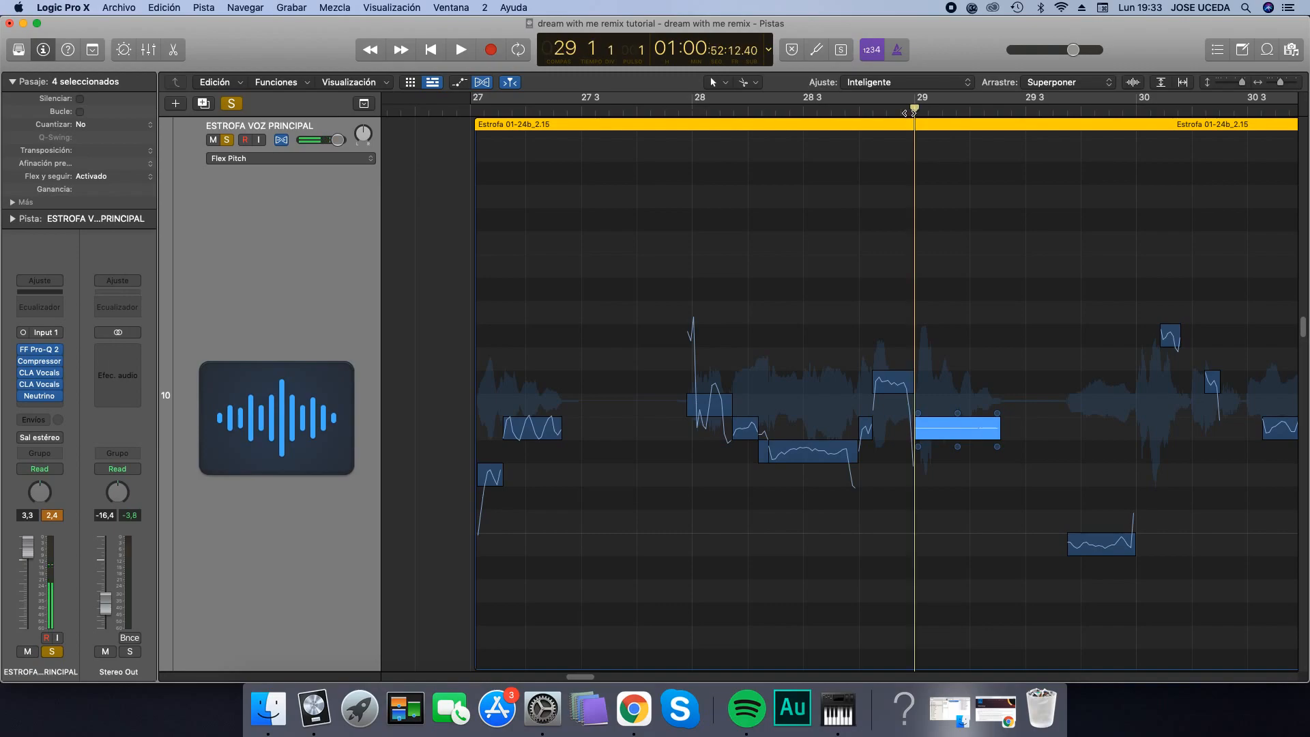
{"action": "key", "text": "space"}
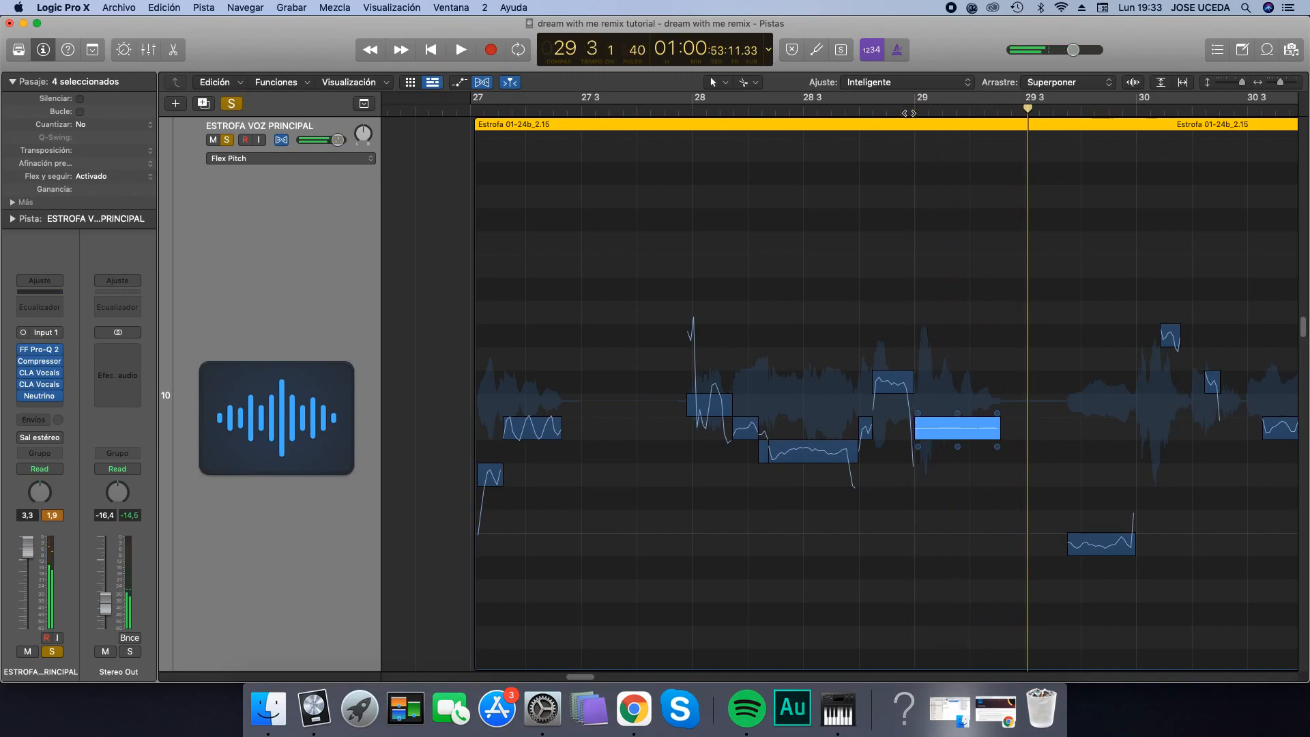
{"action": "left_click", "coordinate": [908, 113]}
{"action": "key", "text": "space"}
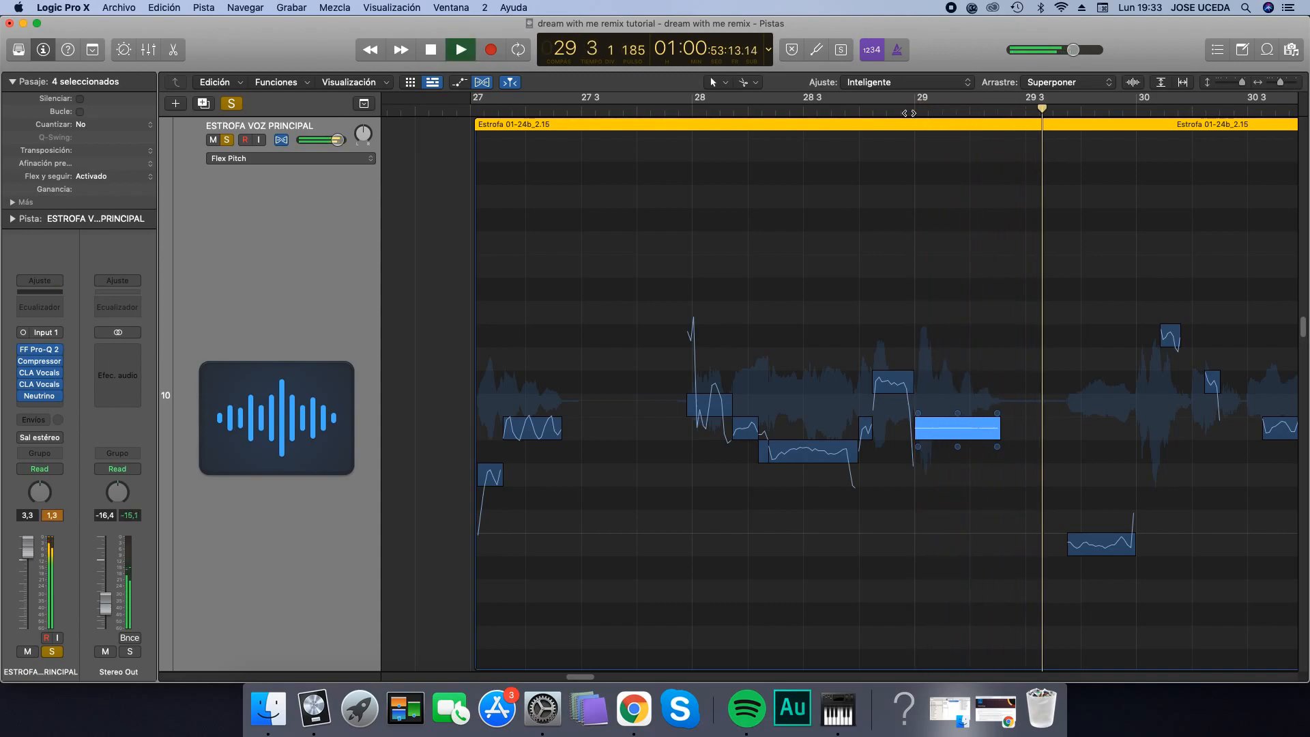
{"action": "key", "text": "space"}
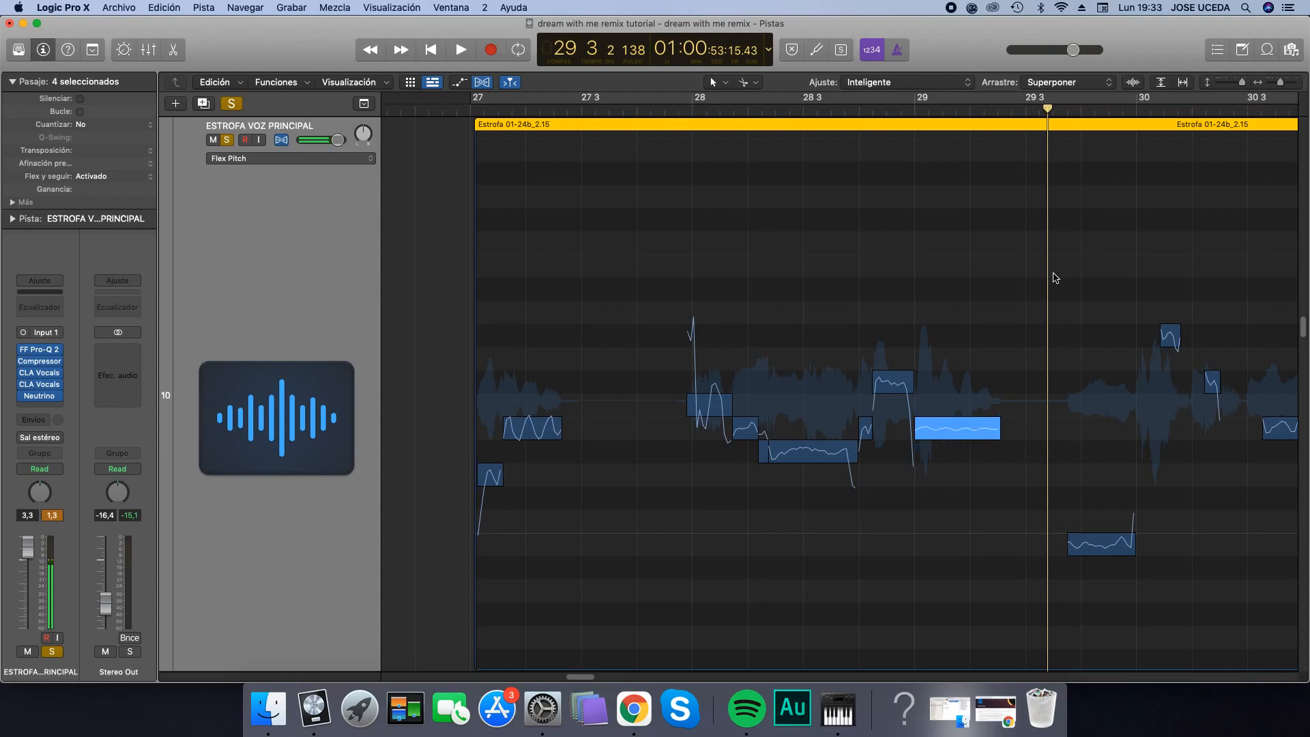
Undo the vibrato change on the bar 29 note and play the phrase from just before bar 29.
{"action": "key", "text": "super+z"}
{"action": "left_click", "coordinate": [905, 110]}
{"action": "left_click", "coordinate": [901, 109]}
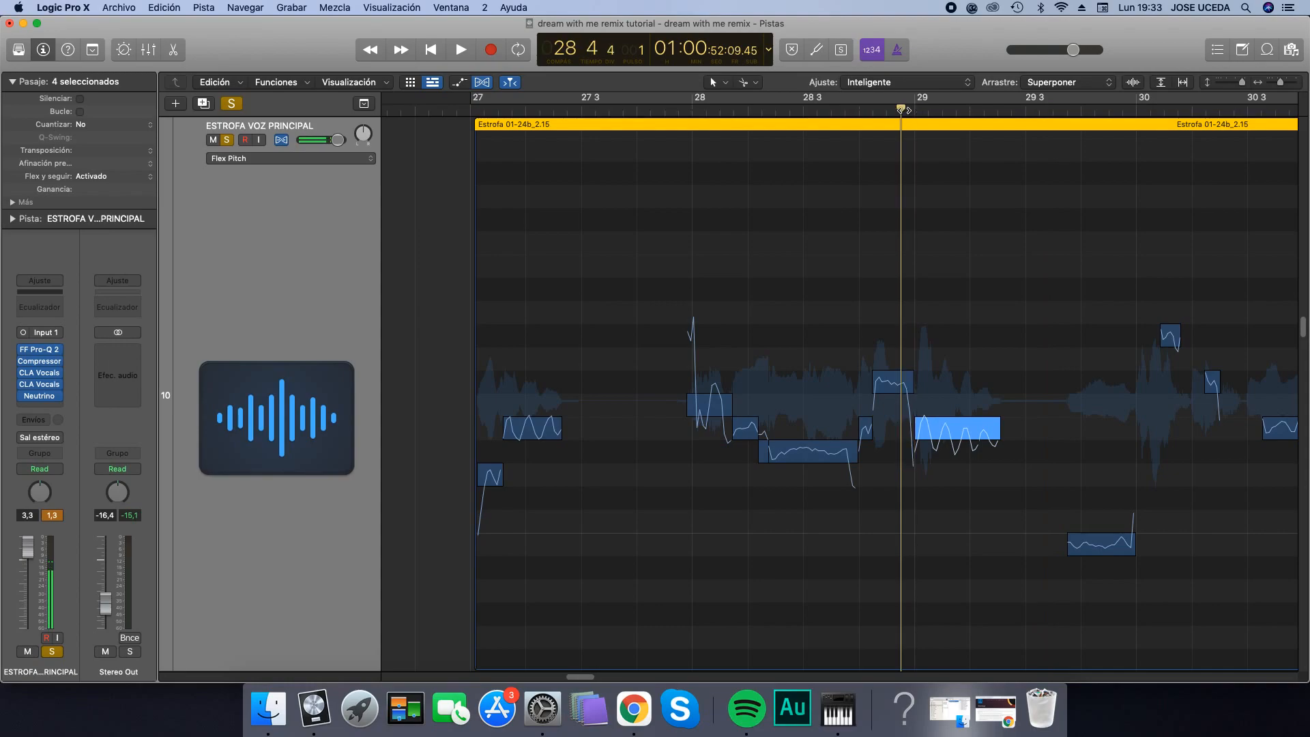
{"action": "key", "text": "space"}
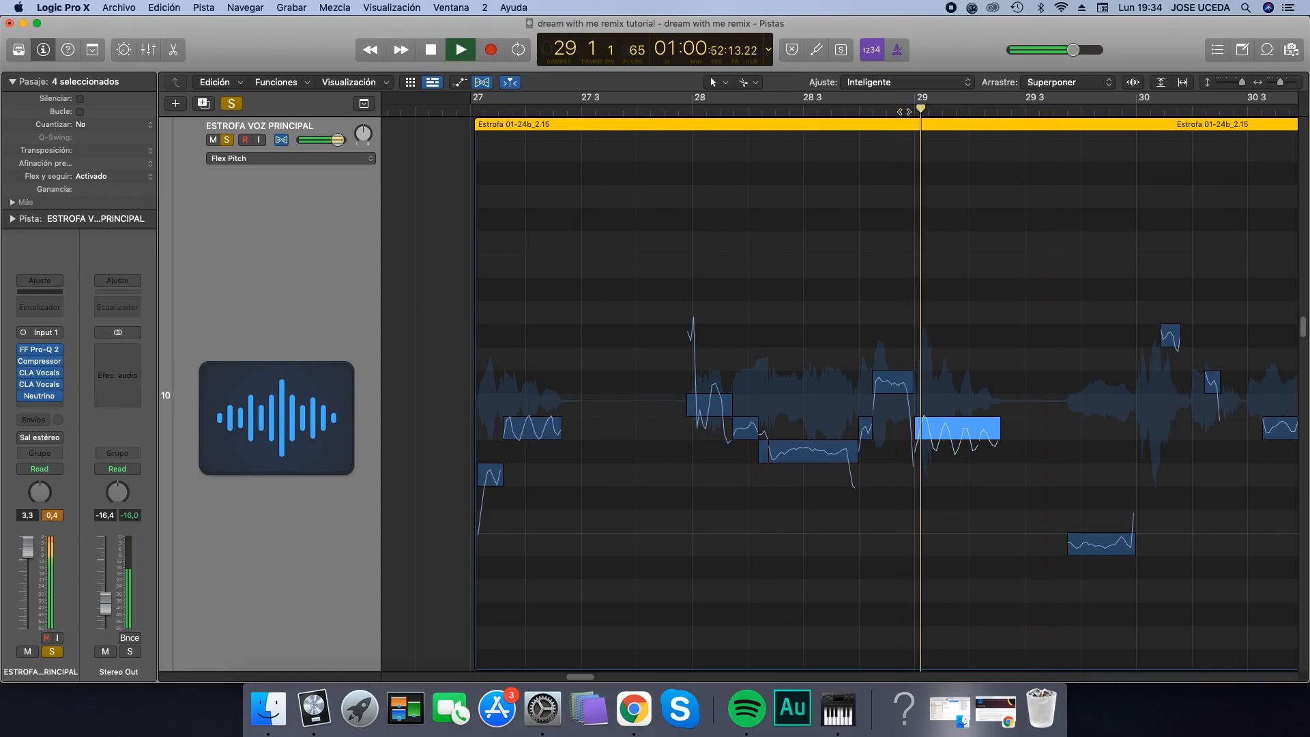
{"action": "key", "text": "space"}
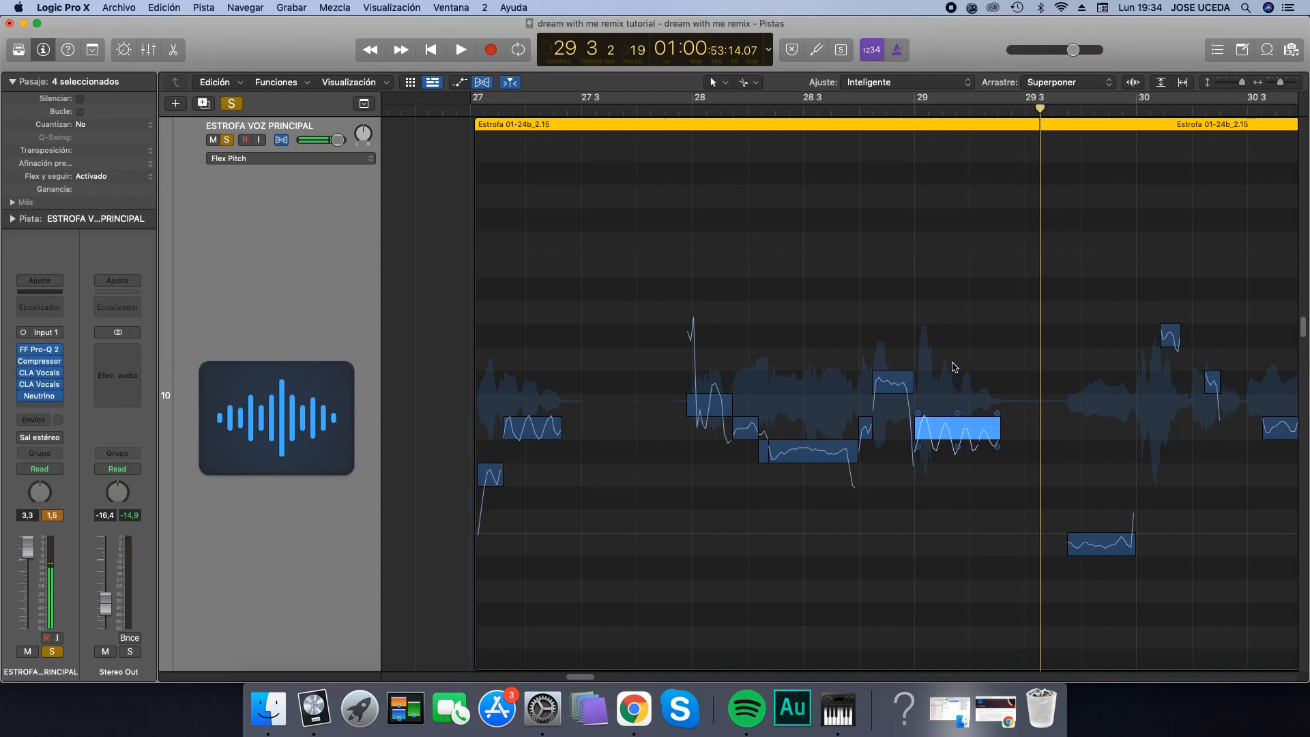
Lower the note at bar 29 by one semitone and play the vocal up to that note.
{"action": "left_click", "coordinate": [950, 437]}
{"action": "left_click_drag", "start_coordinate": [950, 437], "coordinate": [963, 454]}
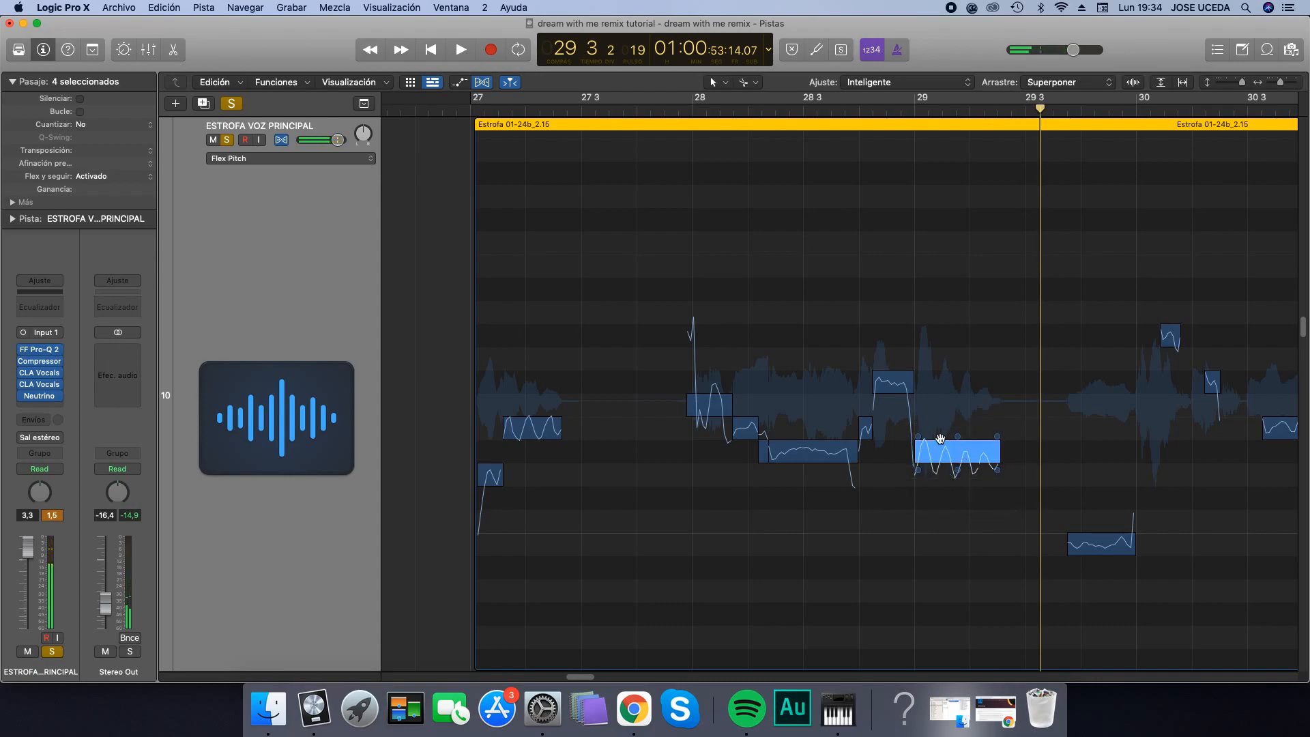
{"action": "left_click", "coordinate": [468, 109]}
{"action": "key", "text": "space"}
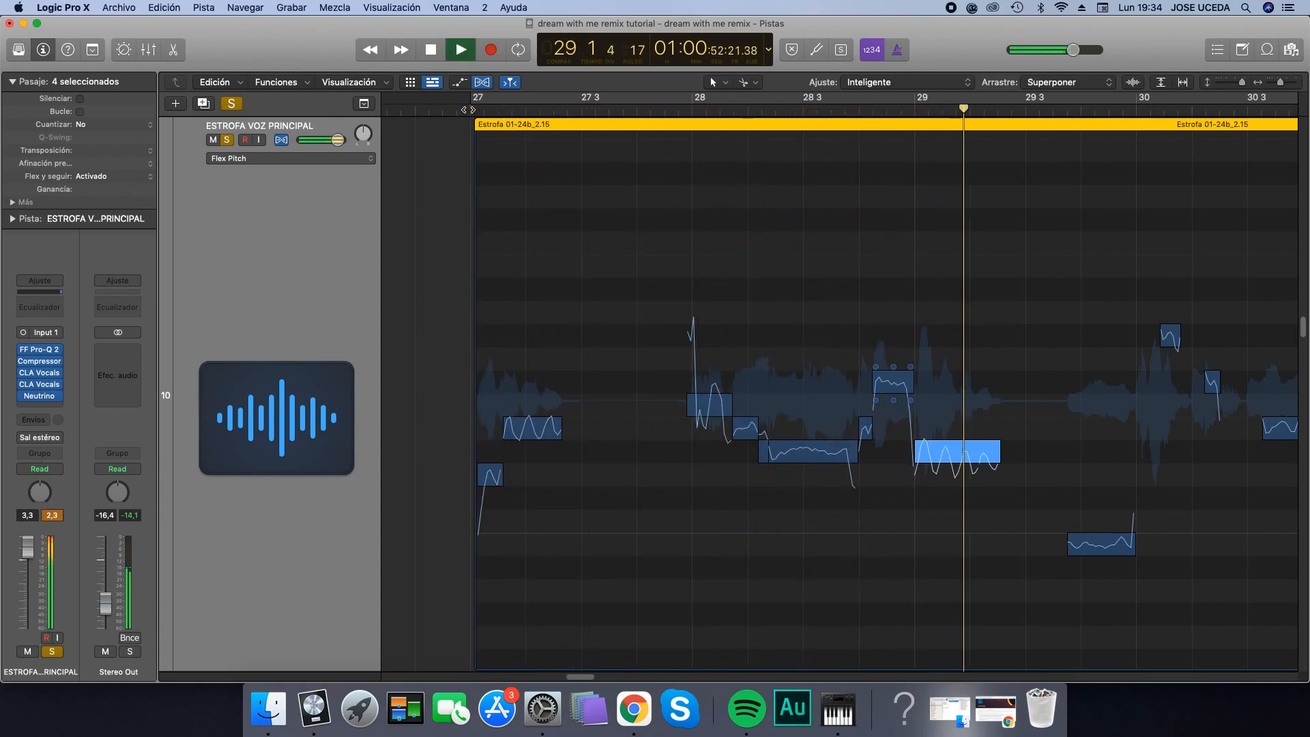
{"action": "key", "text": "space"}
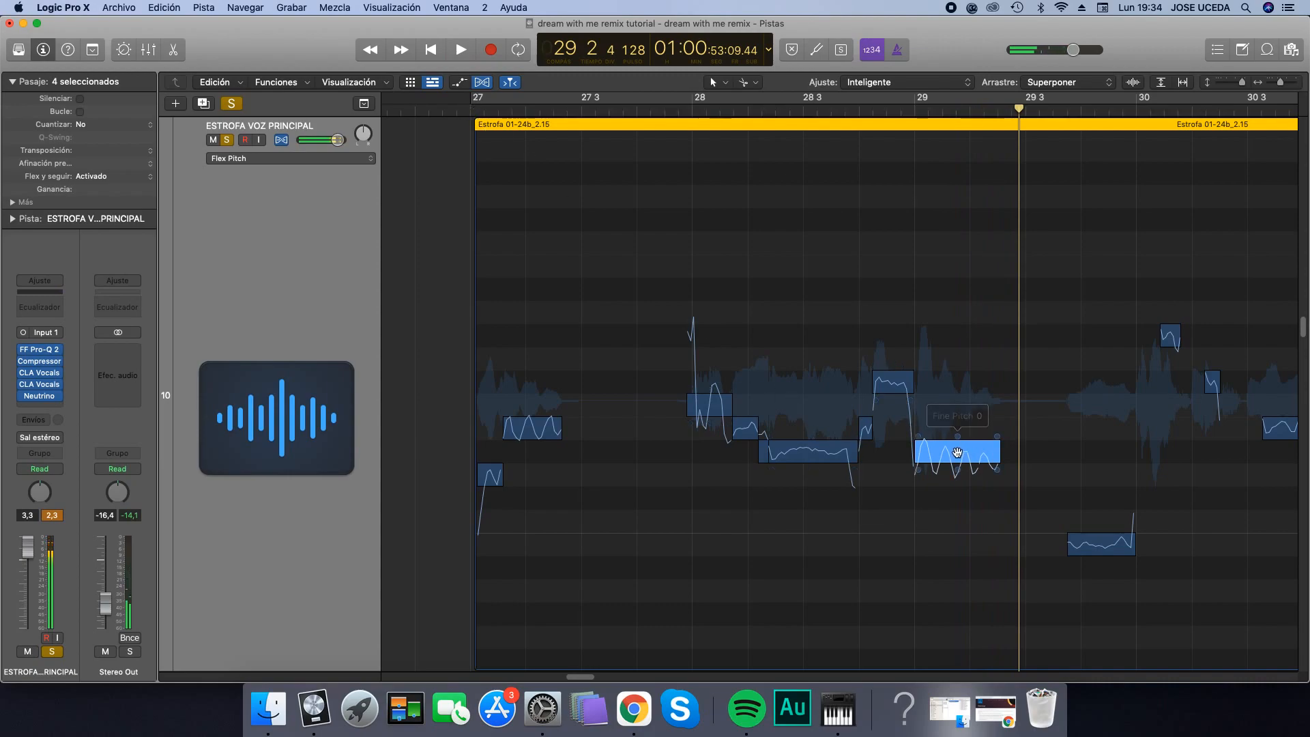
Raise the bar 29 note back to its original pitch and play the phrase from just before bar 28.
{"action": "left_click_drag", "start_coordinate": [957, 453], "coordinate": [956, 427]}
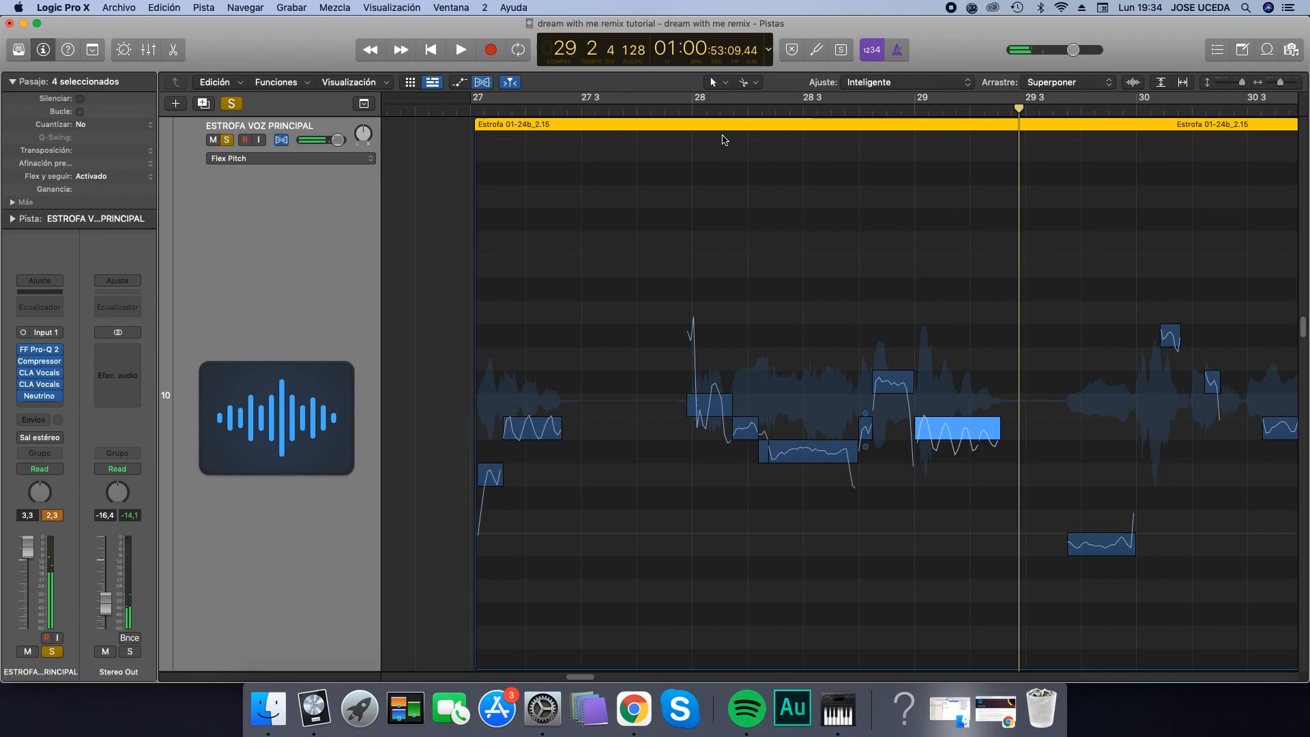
{"action": "left_click", "coordinate": [684, 109]}
{"action": "key", "text": "space"}
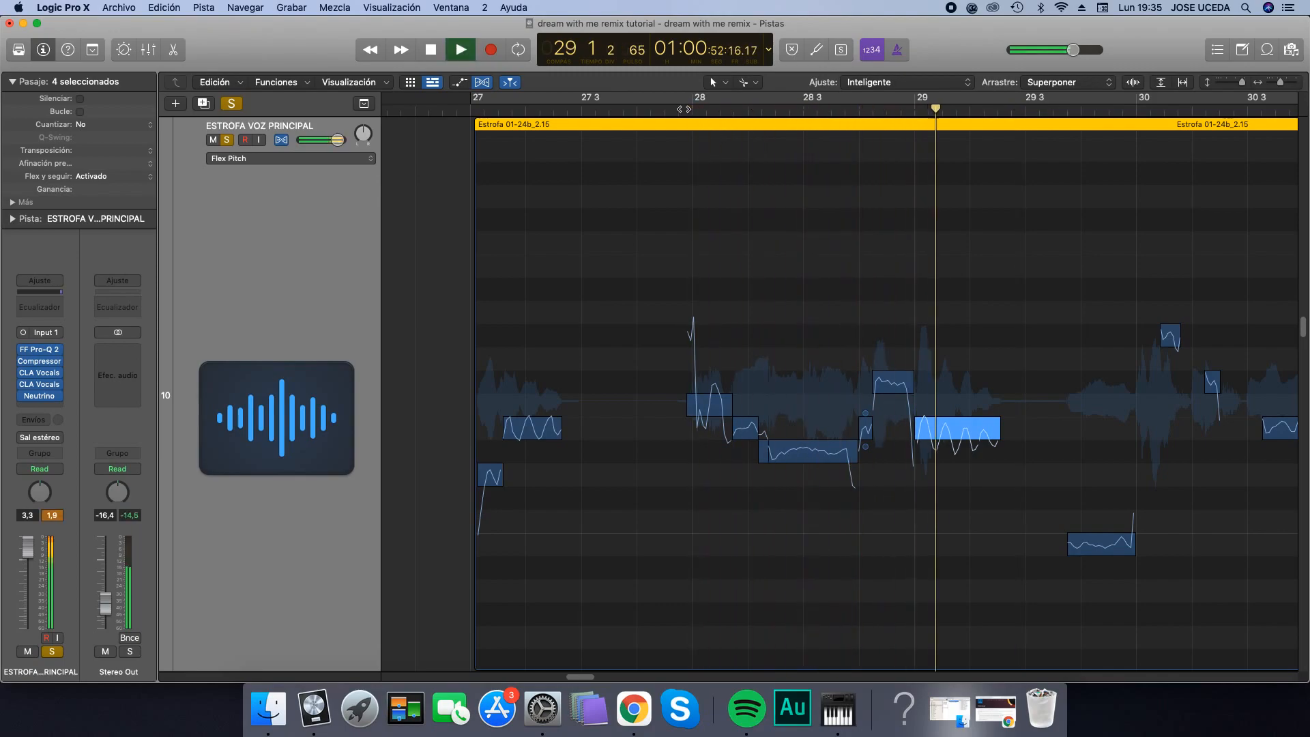
{"action": "key", "text": "space"}
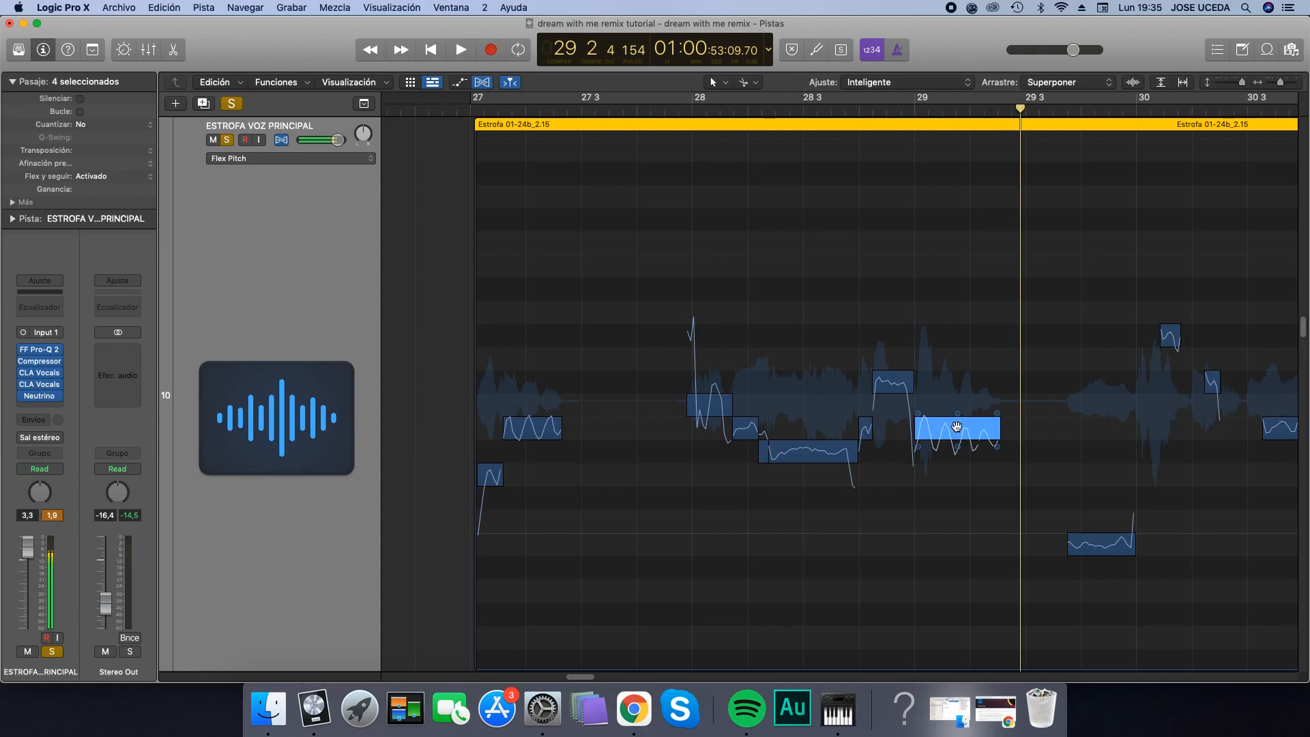
Set the starting Pitch Drift of the note at bar 28 to -4.48 and play from just before it.
{"action": "mouse_move", "coordinate": [963, 419]}
{"action": "mouse_move", "coordinate": [894, 374]}
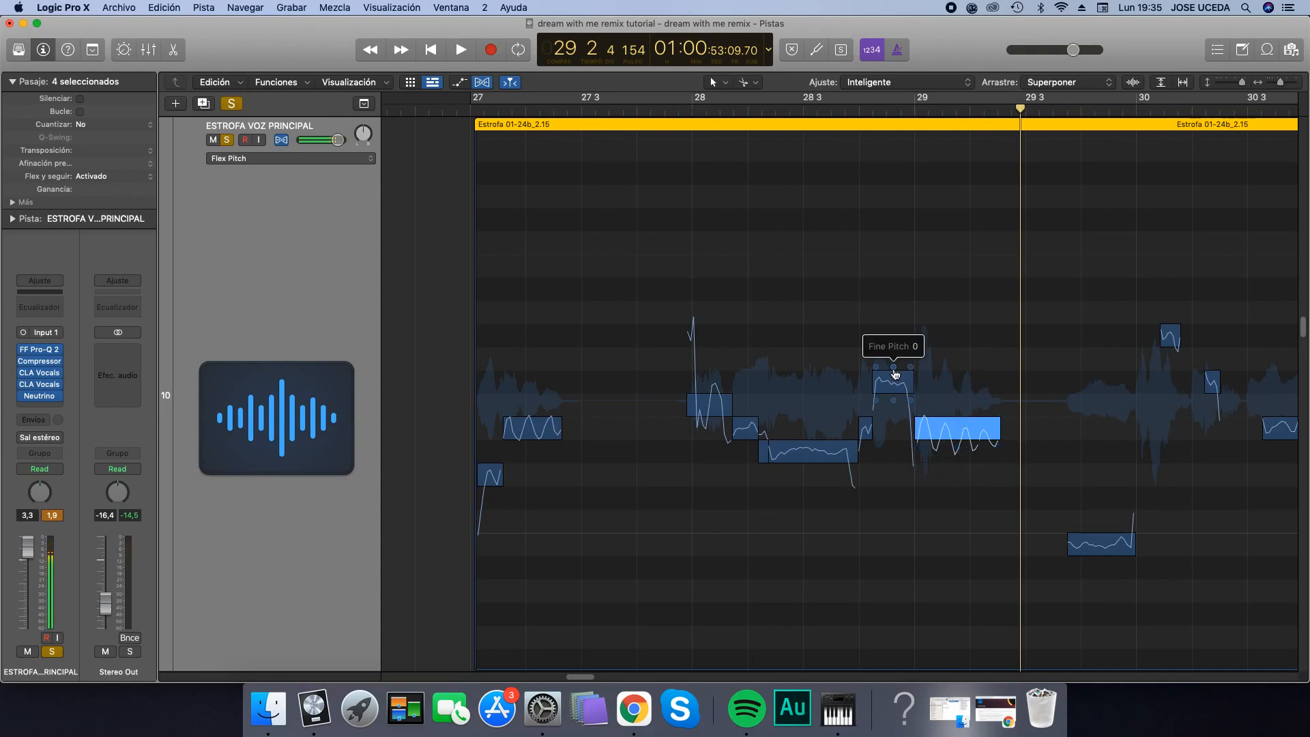
{"action": "mouse_move", "coordinate": [864, 421]}
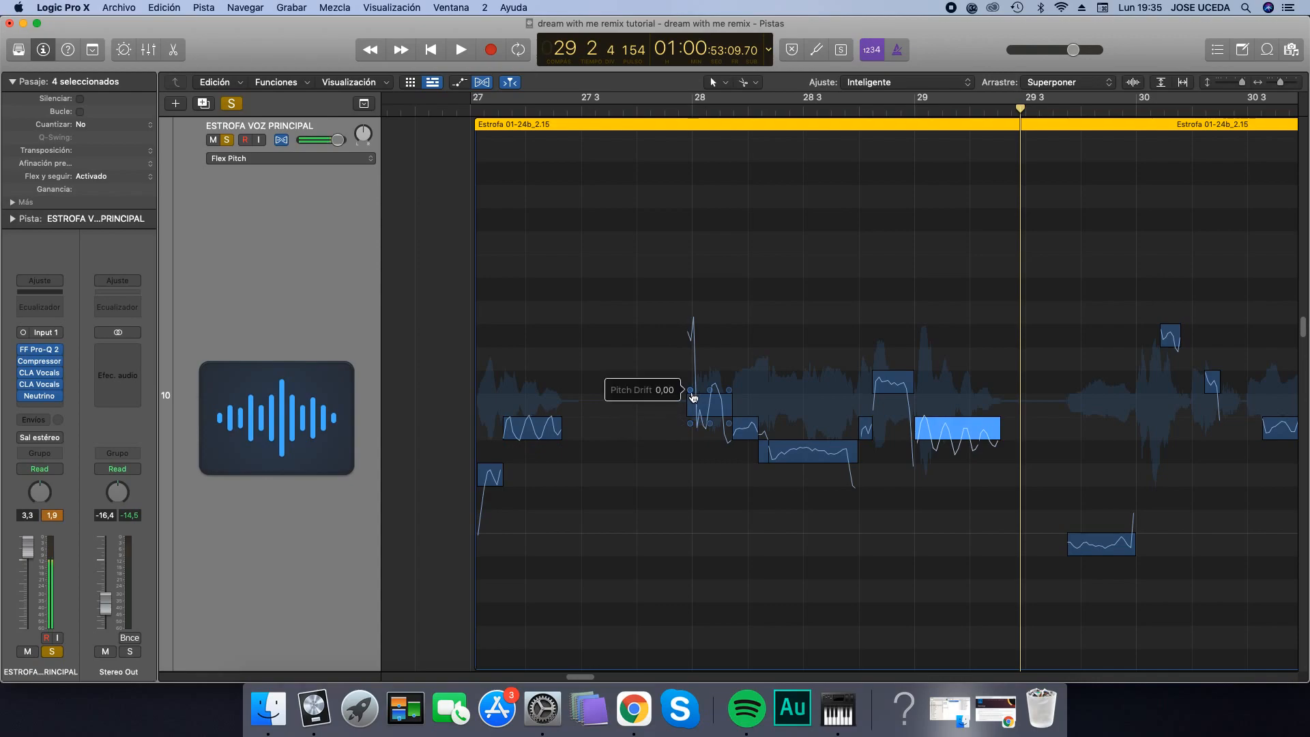
{"action": "left_click_drag", "start_coordinate": [691, 395], "coordinate": [691, 538]}
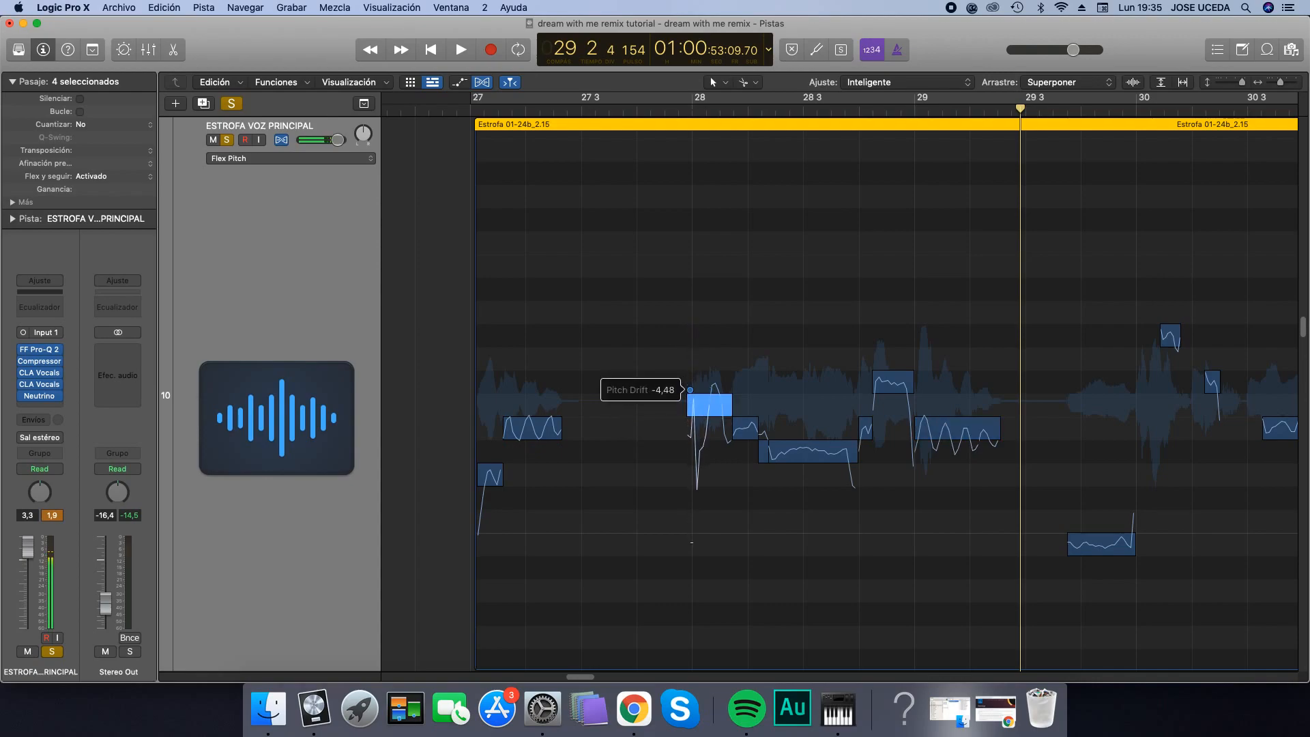
{"action": "left_click_drag", "start_coordinate": [691, 543], "coordinate": [695, 542]}
{"action": "left_click", "coordinate": [640, 111]}
{"action": "key", "text": "space"}
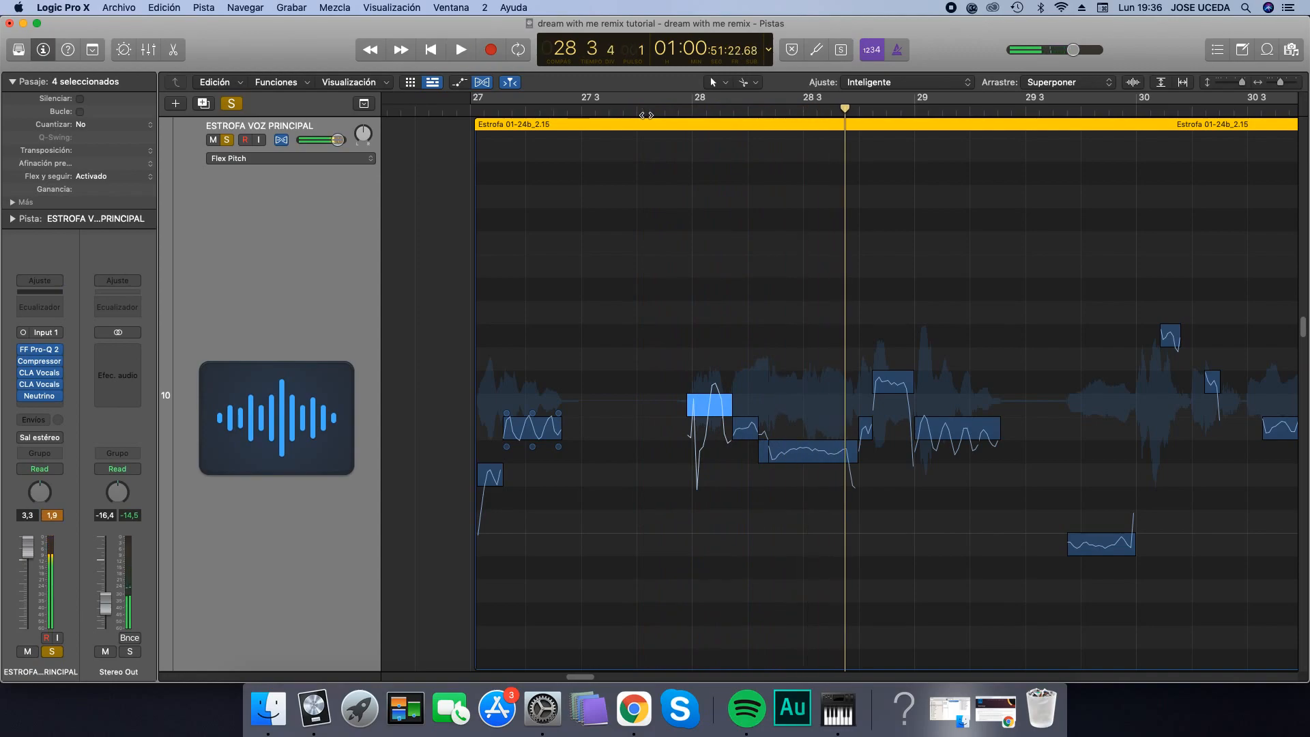
Undo the Pitch Drift change on the bar 28 note and play the phrase from just before bar 28.
{"action": "key", "text": "super+z"}
{"action": "left_click", "coordinate": [652, 111]}
{"action": "key", "text": "space"}
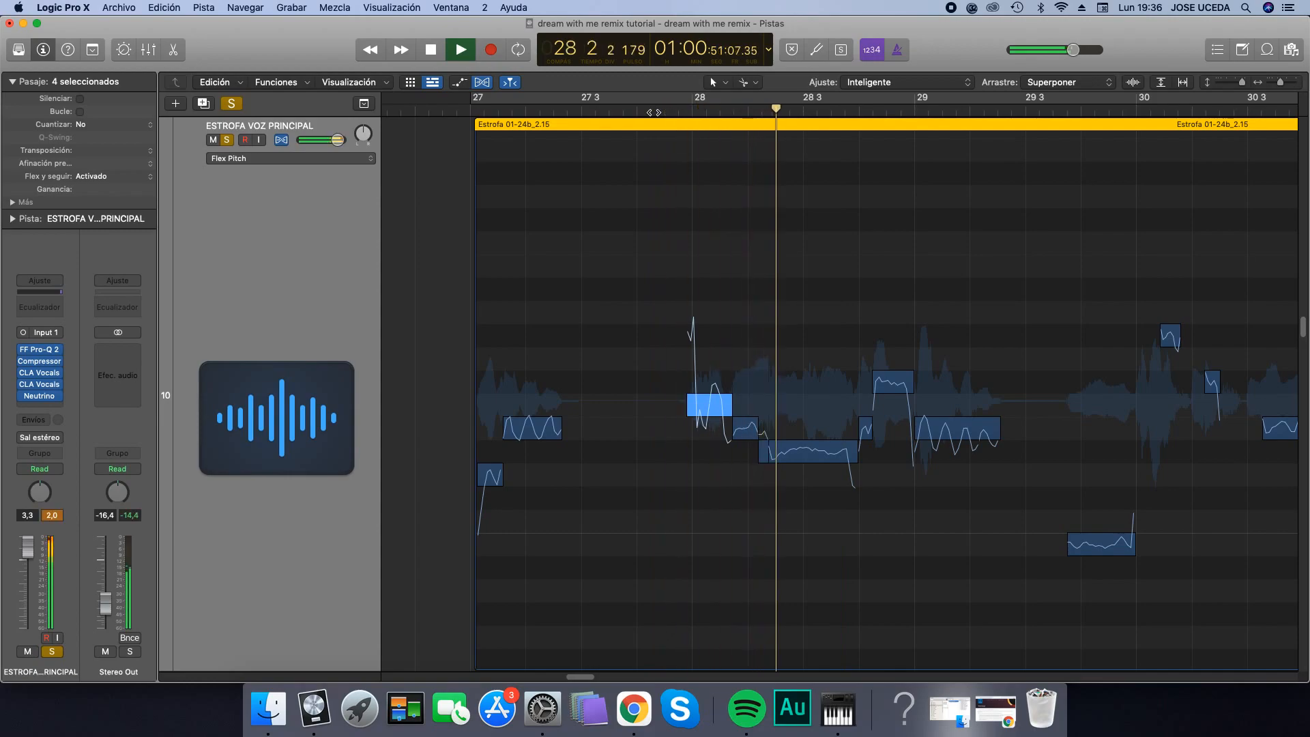
{"action": "key", "text": "space"}
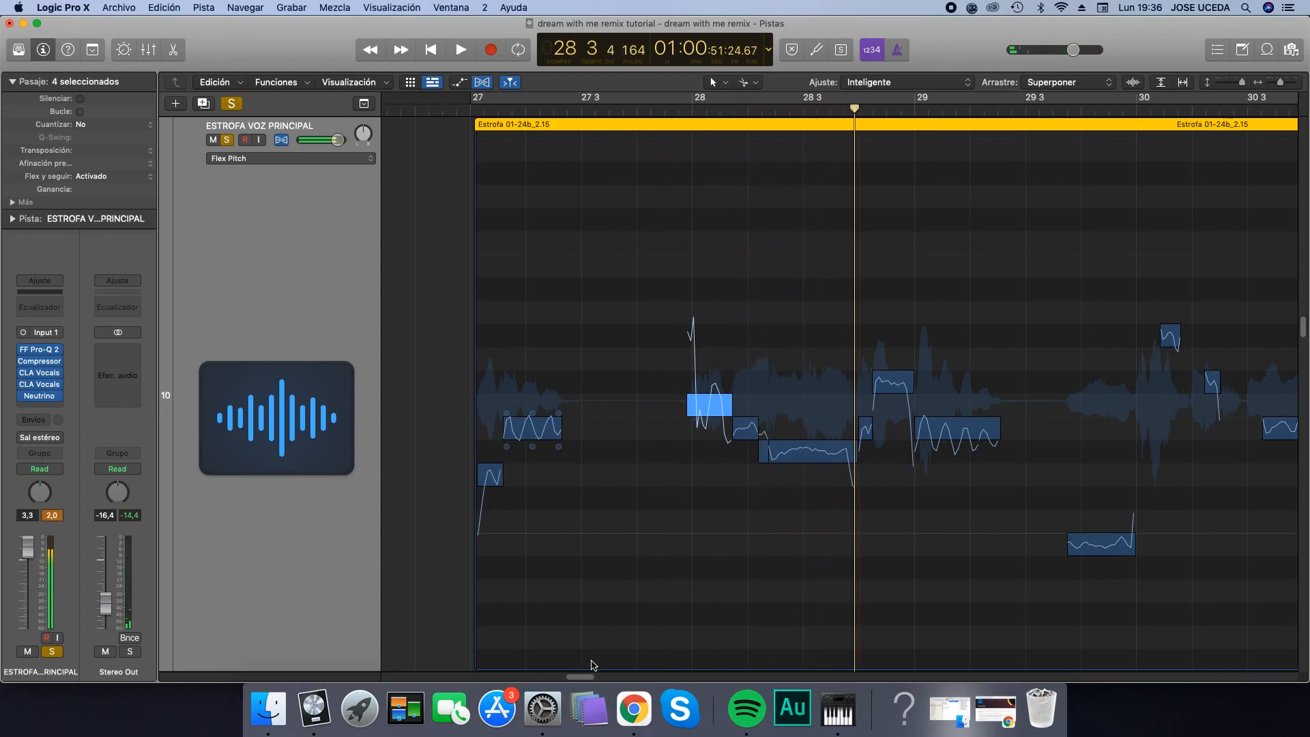
{"action": "left_click_drag", "start_coordinate": [585, 679], "coordinate": [604, 679]}
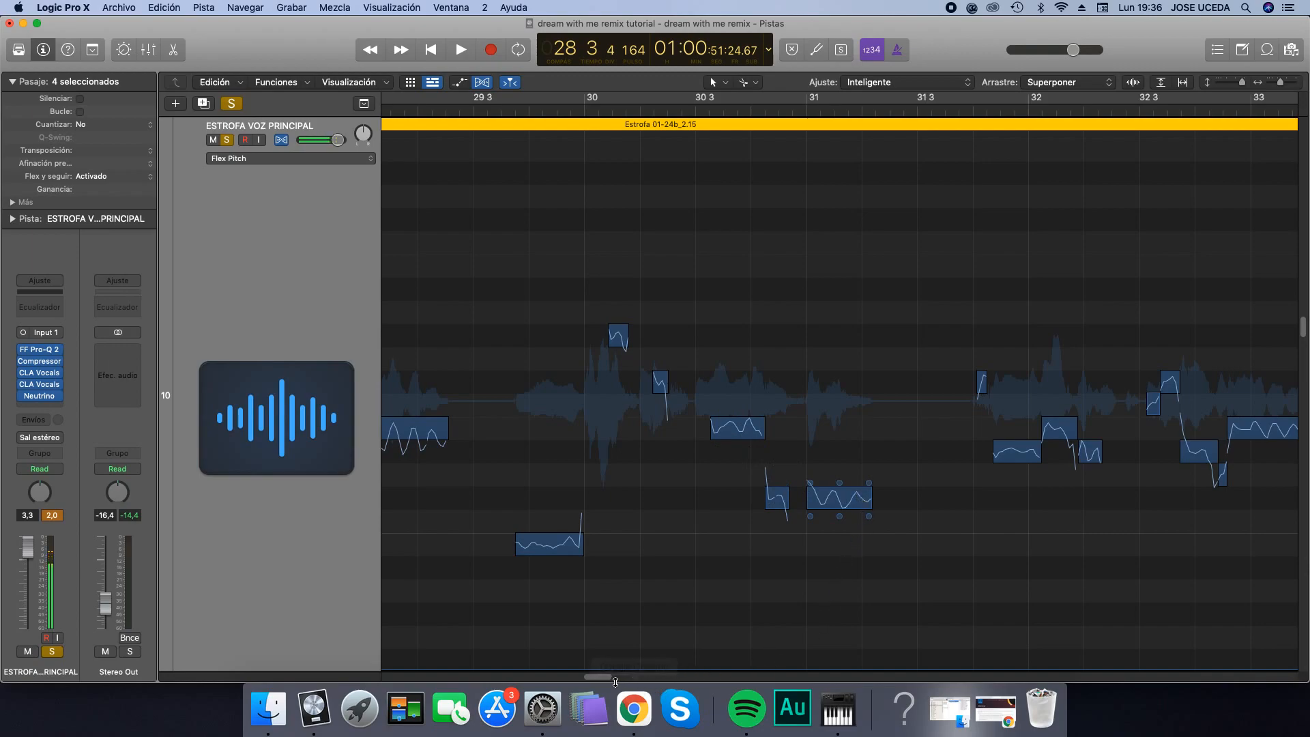
Play the soloed lead vocal on track 10 from bar 27 to the end of the phrase in bar 44.
{"action": "left_click_drag", "start_coordinate": [607, 683], "coordinate": [587, 682]}
{"action": "left_click", "coordinate": [571, 111]}
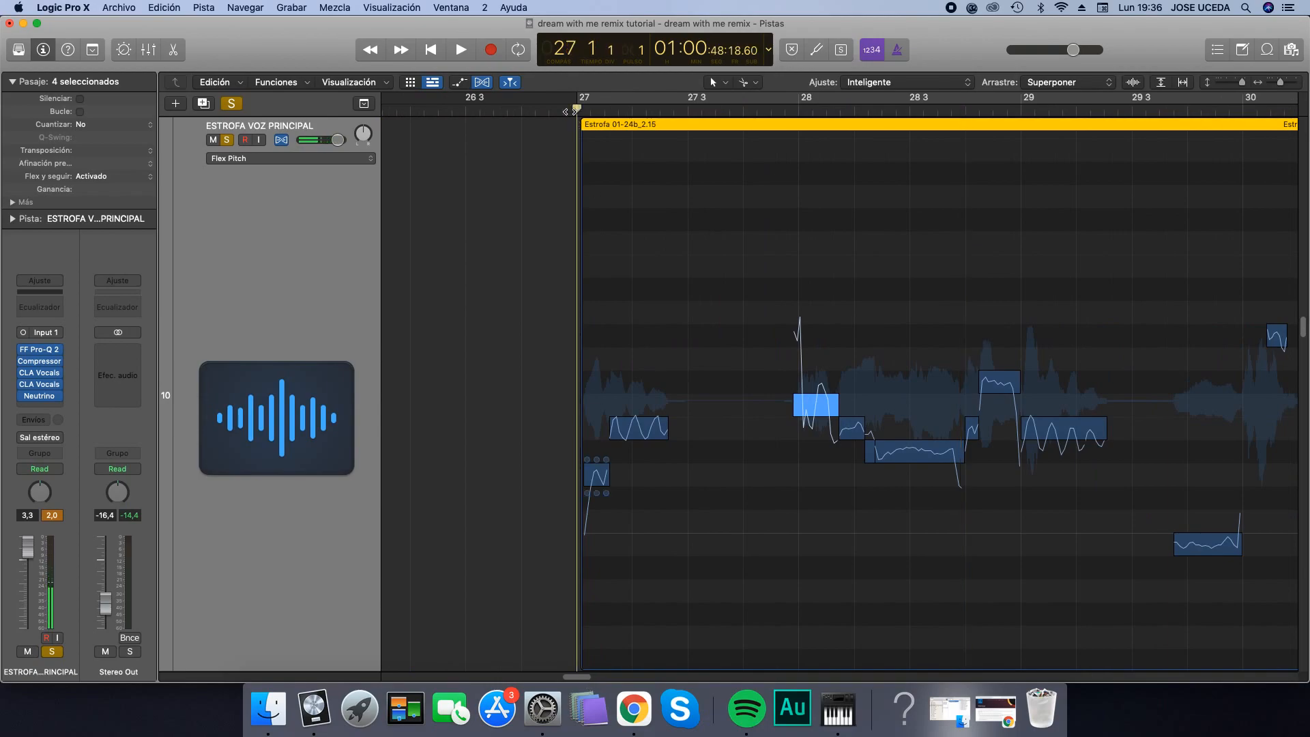
{"action": "key", "text": "space"}
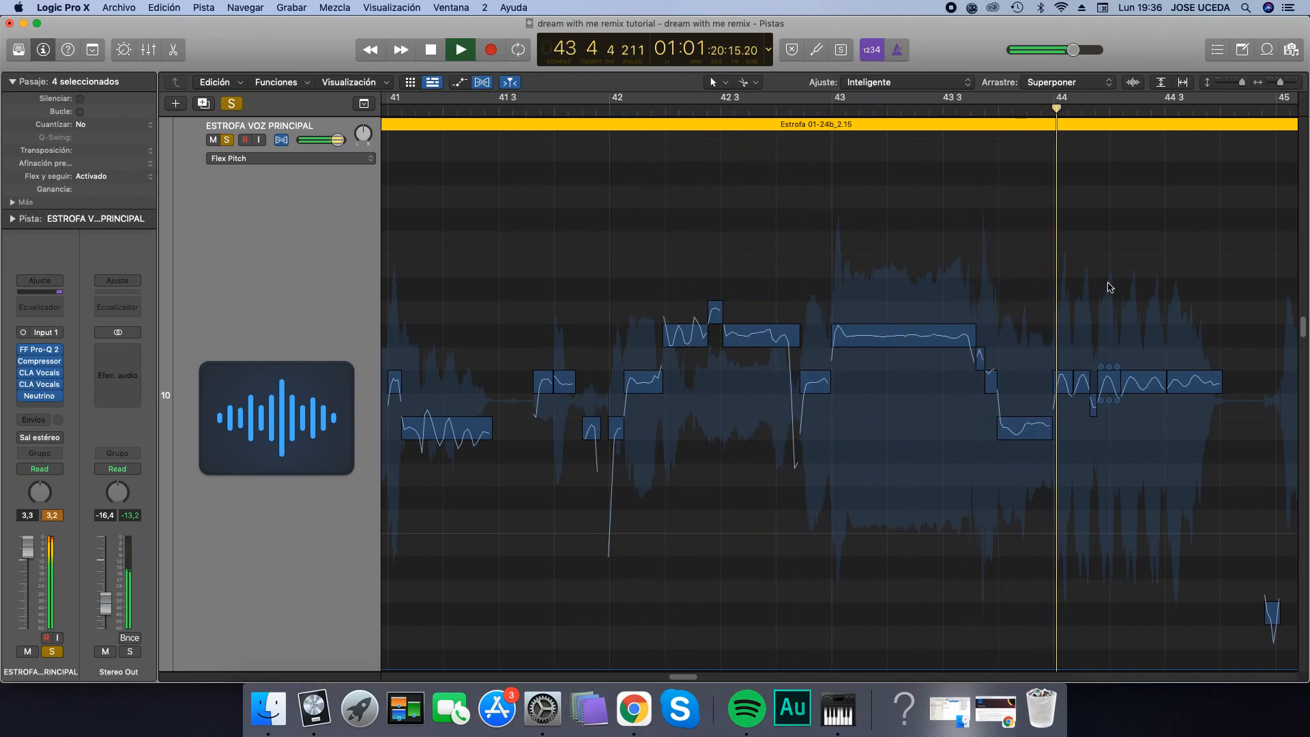
{"action": "key", "text": "space"}
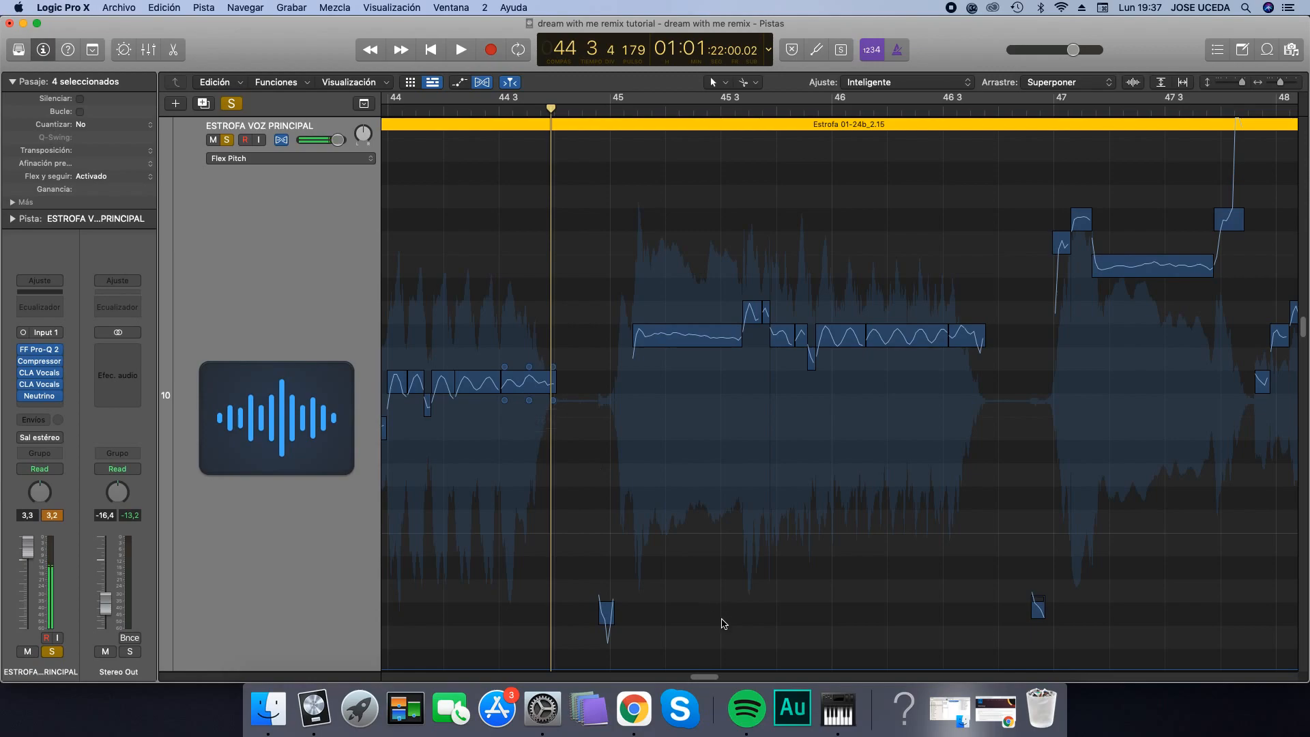
Switch the solo from vocal track 10 to vocal track 11, whose region starts at bar 27.
{"action": "left_click_drag", "start_coordinate": [707, 680], "coordinate": [692, 685]}
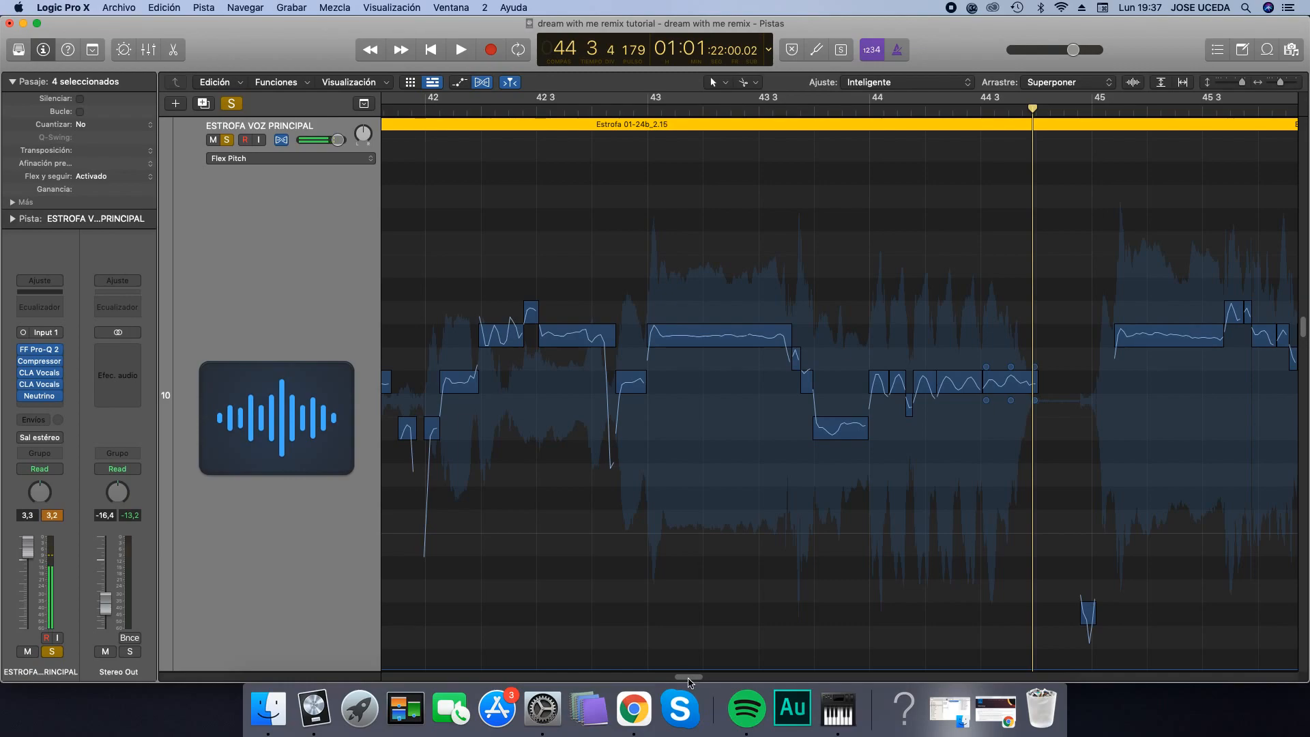
{"action": "left_click_drag", "start_coordinate": [689, 683], "coordinate": [672, 693]}
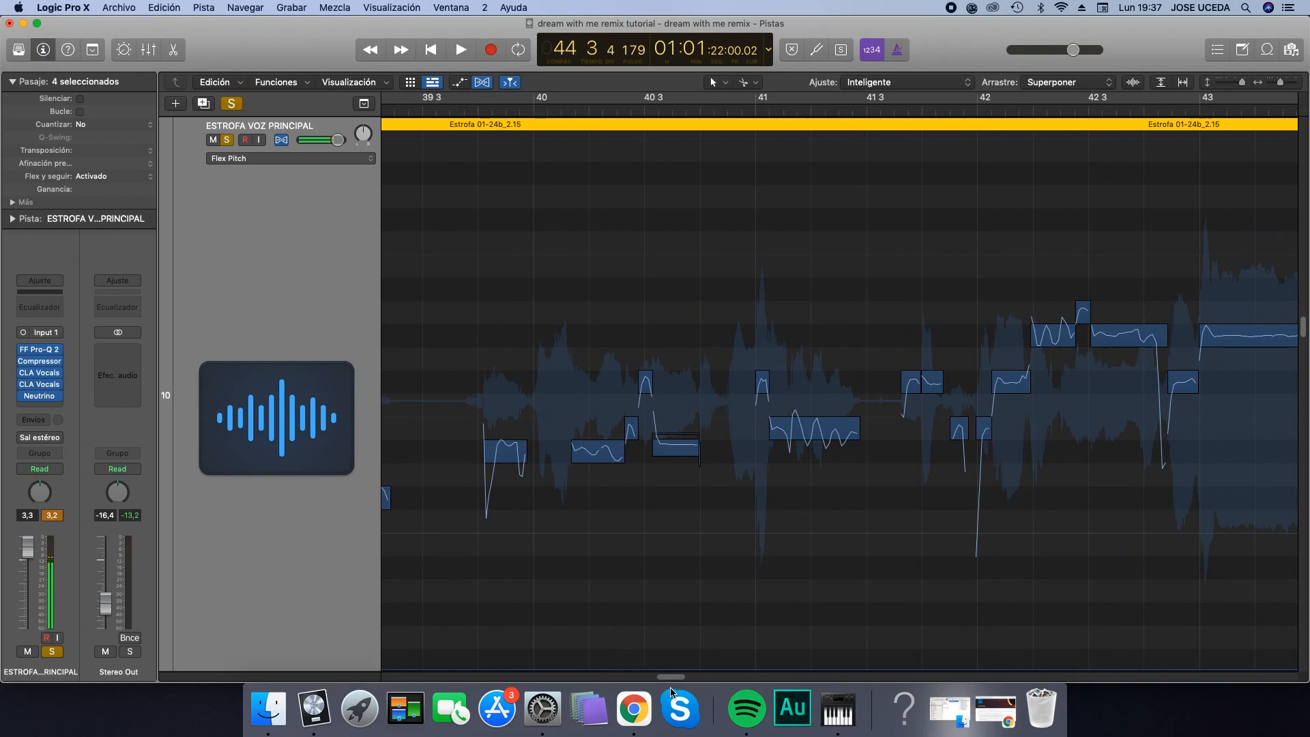
{"action": "left_click_drag", "start_coordinate": [672, 693], "coordinate": [627, 706]}
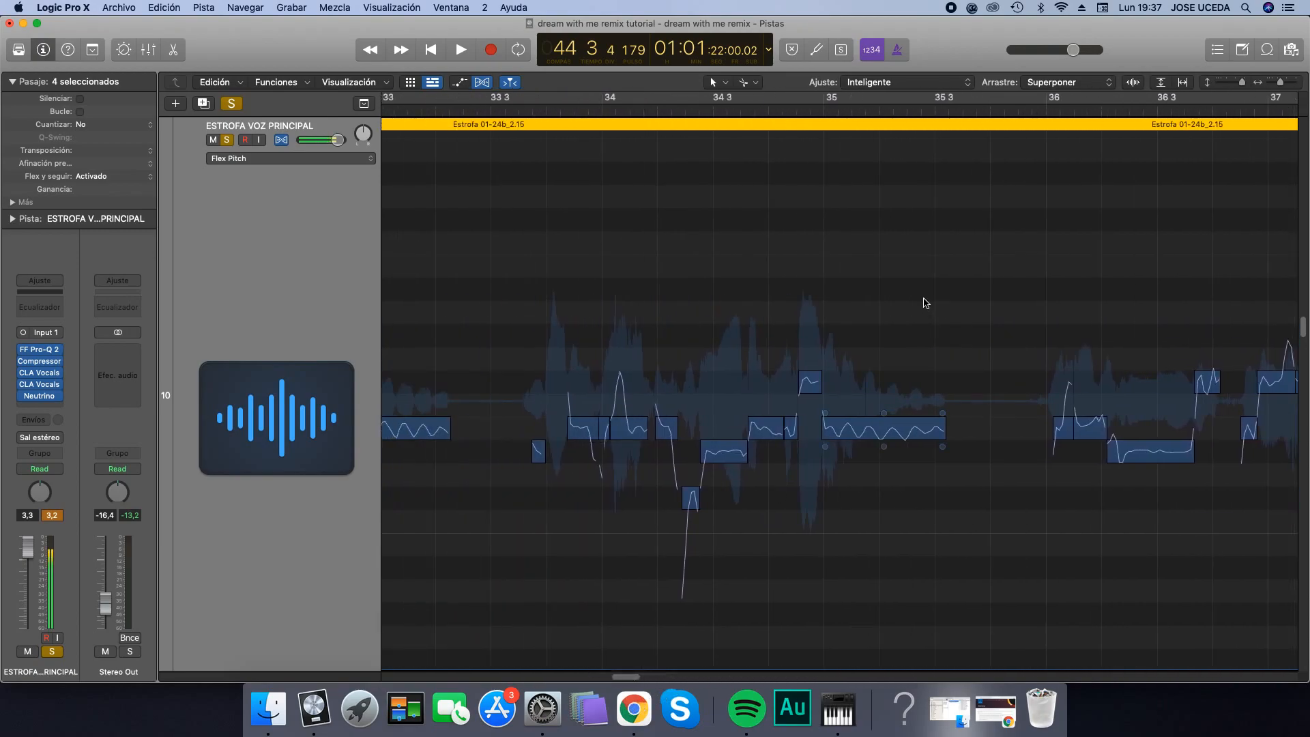
{"action": "left_click_drag", "start_coordinate": [1282, 89], "coordinate": [1236, 87]}
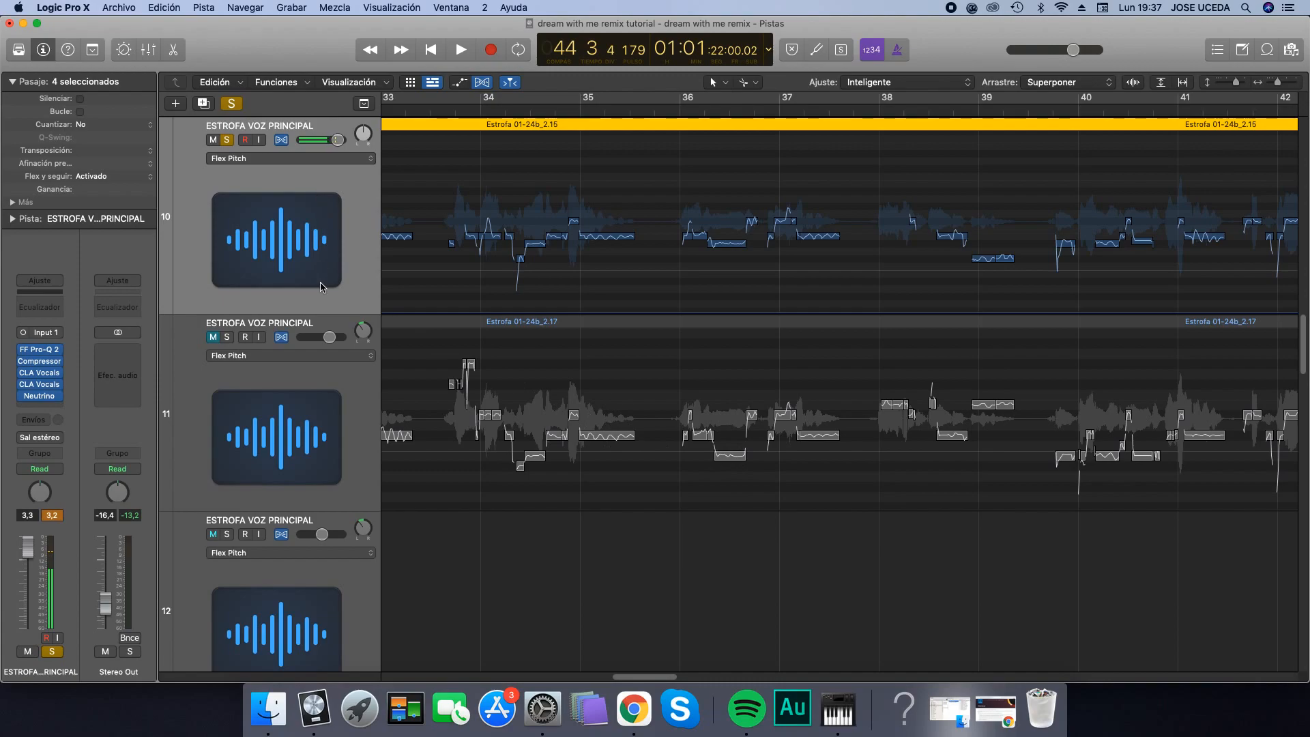
{"action": "left_click_drag", "start_coordinate": [642, 677], "coordinate": [591, 680]}
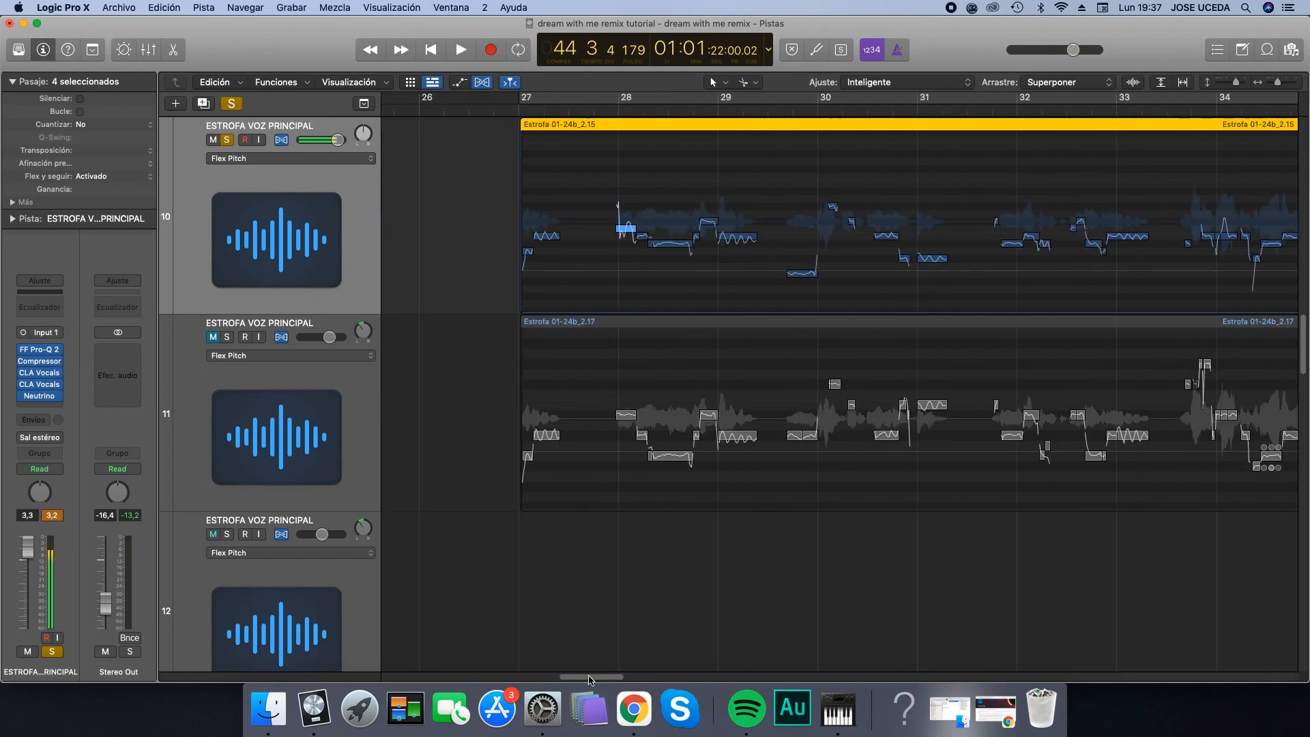
{"action": "left_click", "coordinate": [228, 338]}
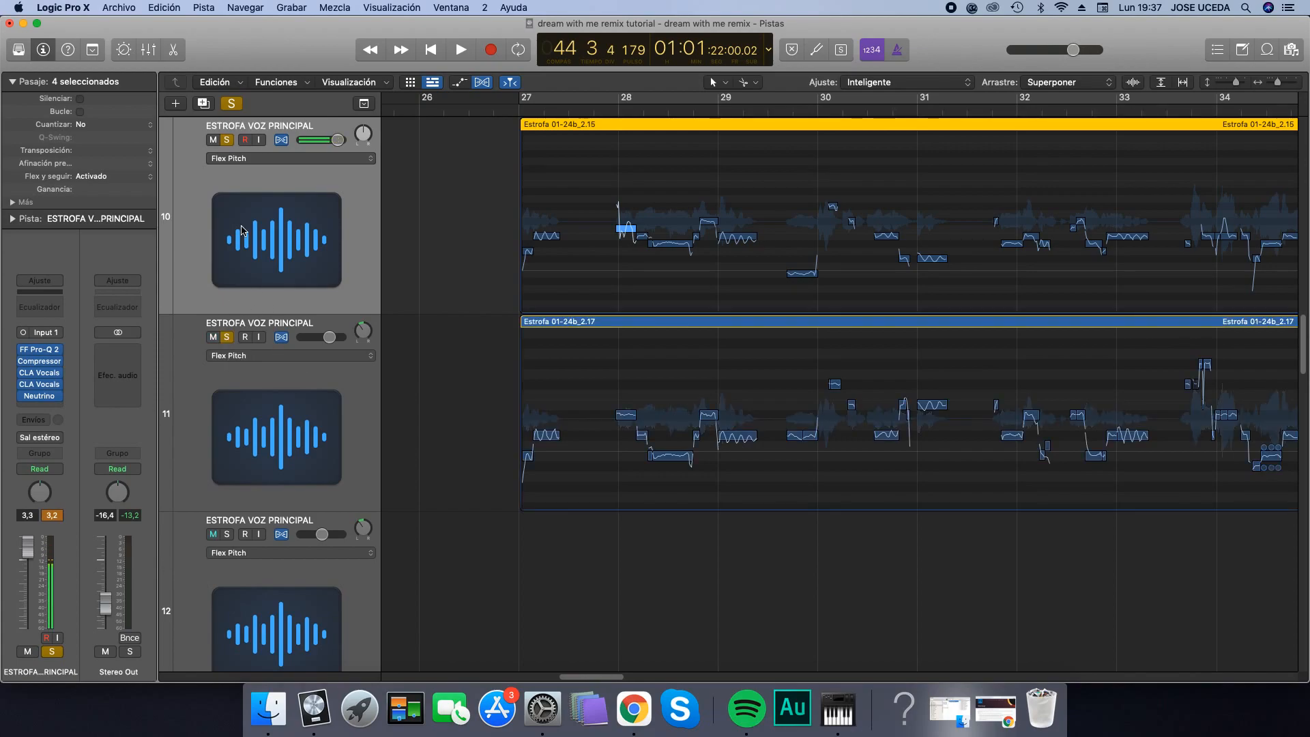
{"action": "left_click", "coordinate": [228, 141]}
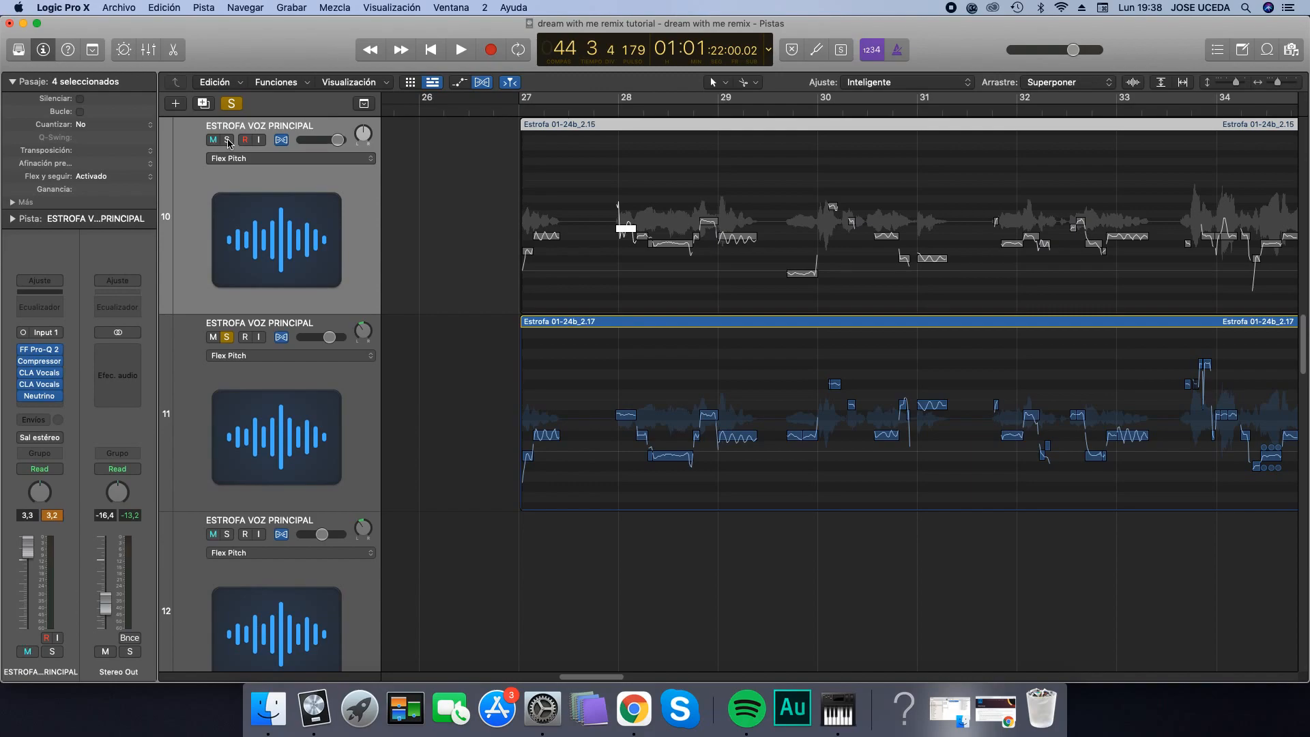
Play vocal track 11 on its own from just before bar 27 to the end of bar 49.
{"action": "key", "text": "ctrl+m"}
{"action": "key", "text": "ctrl+m"}
{"action": "left_click", "coordinate": [506, 109]}
{"action": "key", "text": "space"}
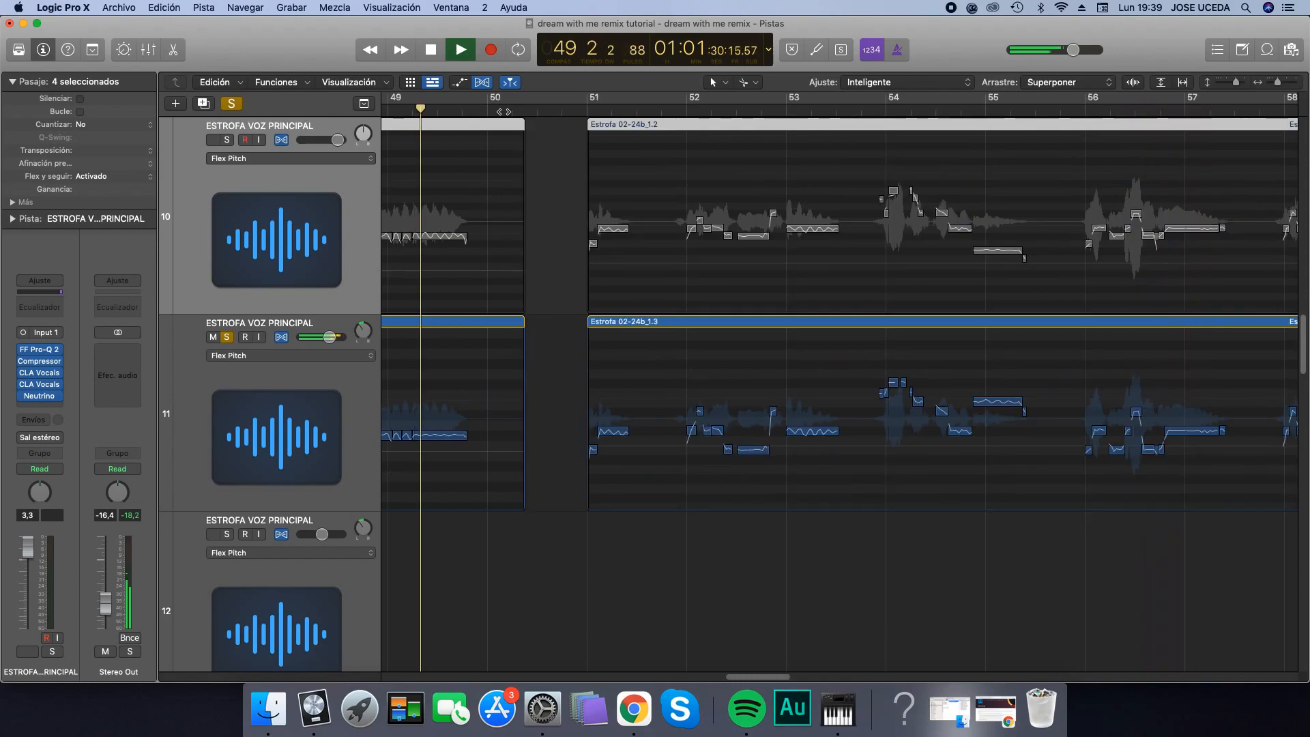
{"action": "key", "text": "space"}
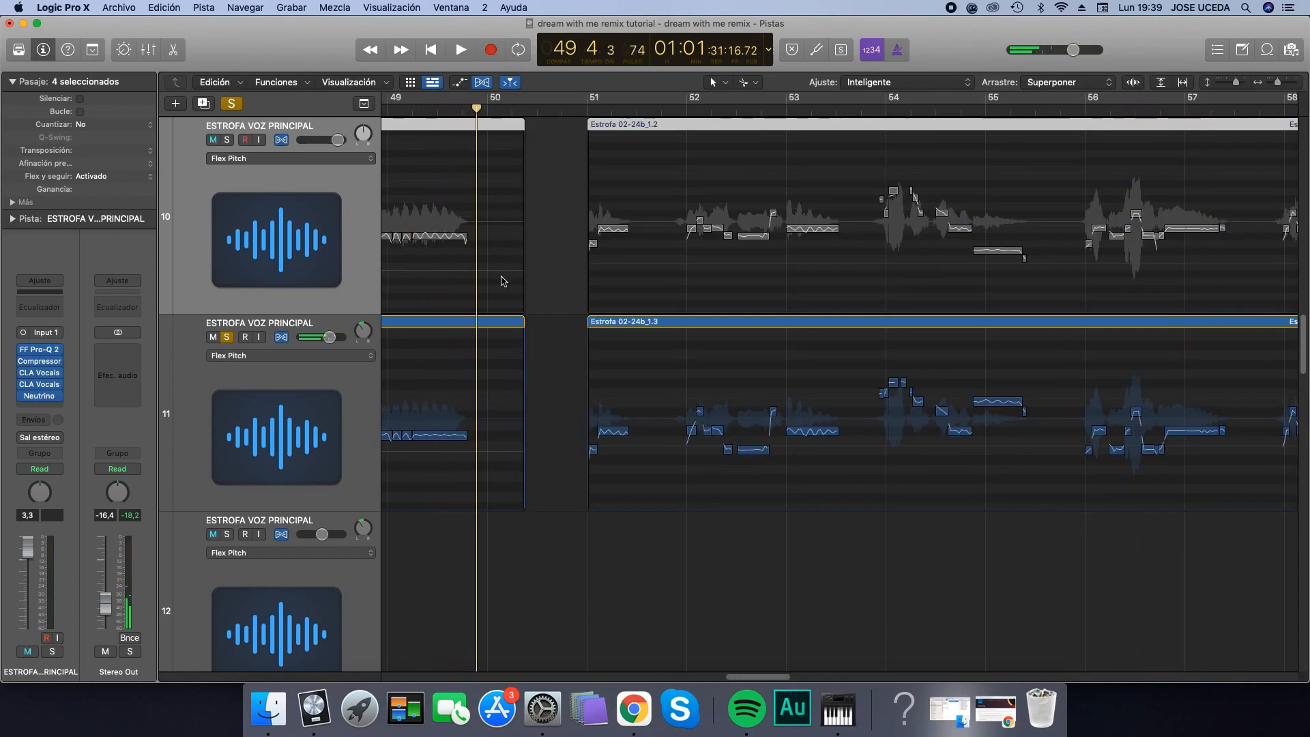
Solo vocal track 10 together with track 11 and play both voices from bar 26 beat 4 to the end of bar 49.
{"action": "left_click_drag", "start_coordinate": [757, 680], "coordinate": [582, 682]}
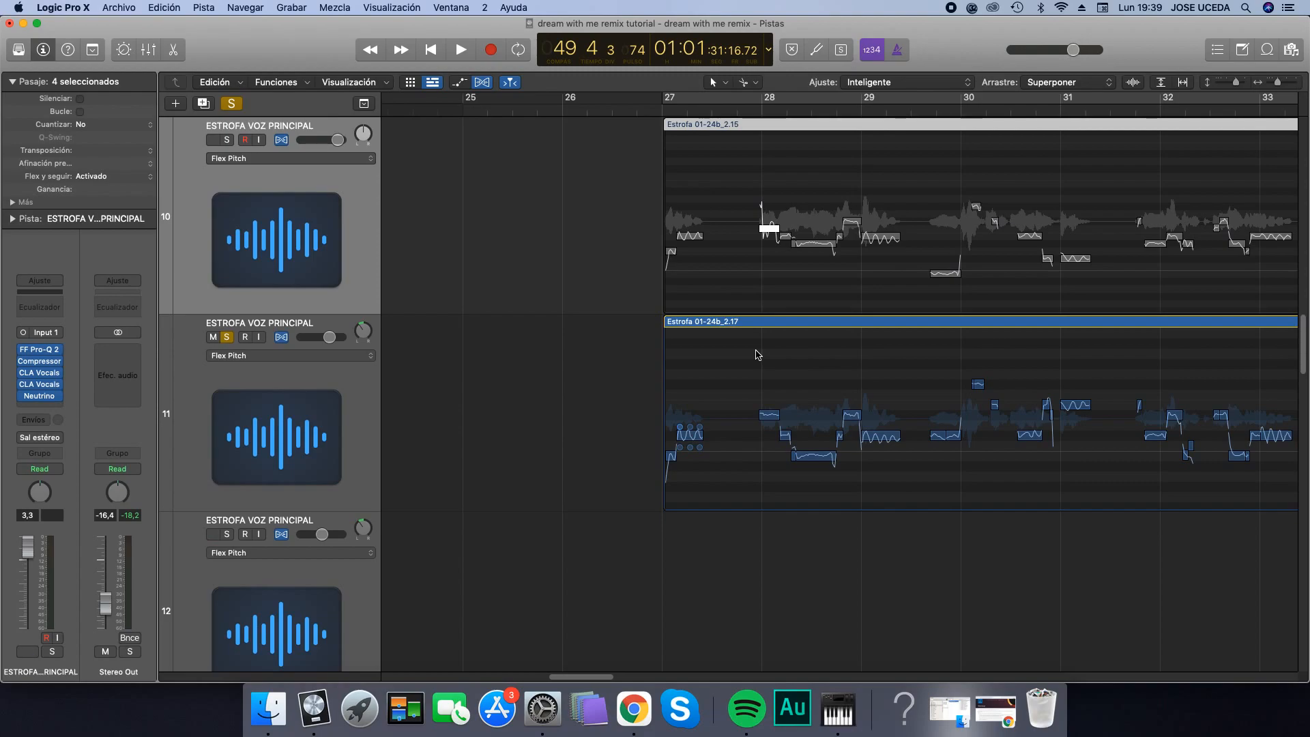
{"action": "left_click", "coordinate": [226, 144]}
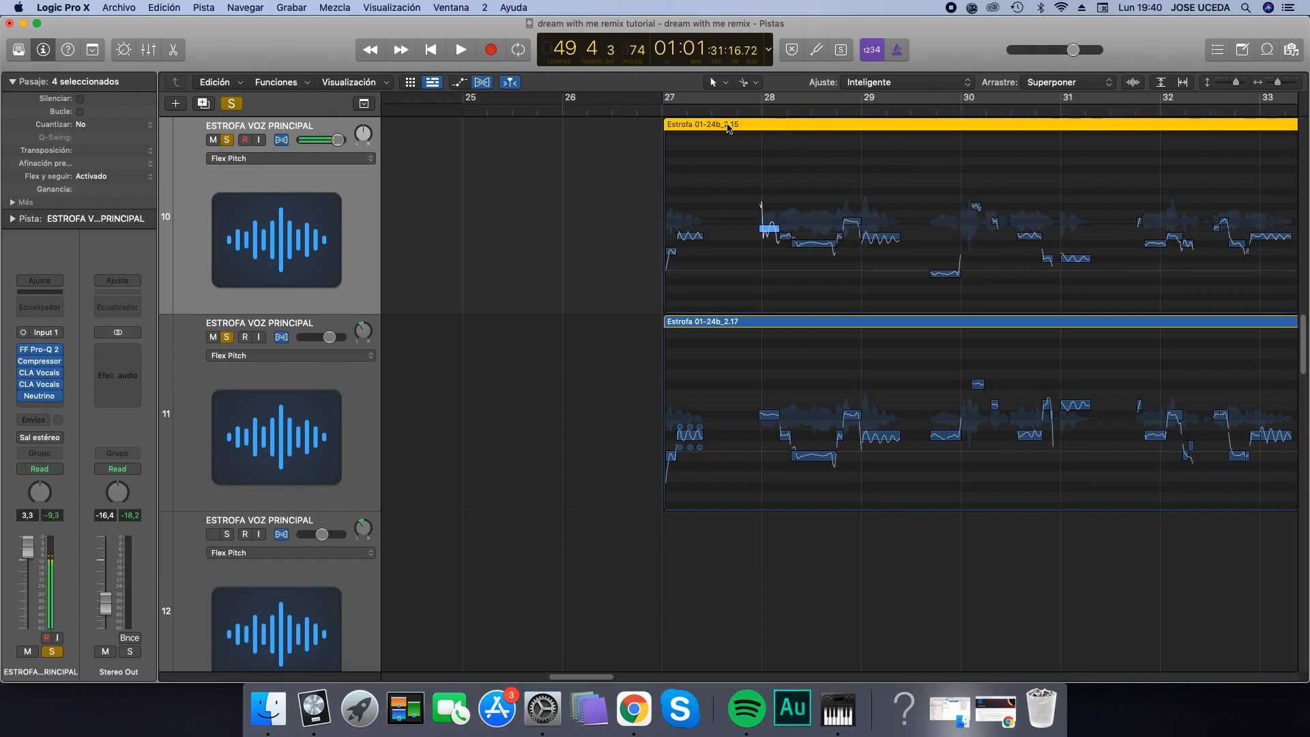
{"action": "left_click", "coordinate": [634, 109]}
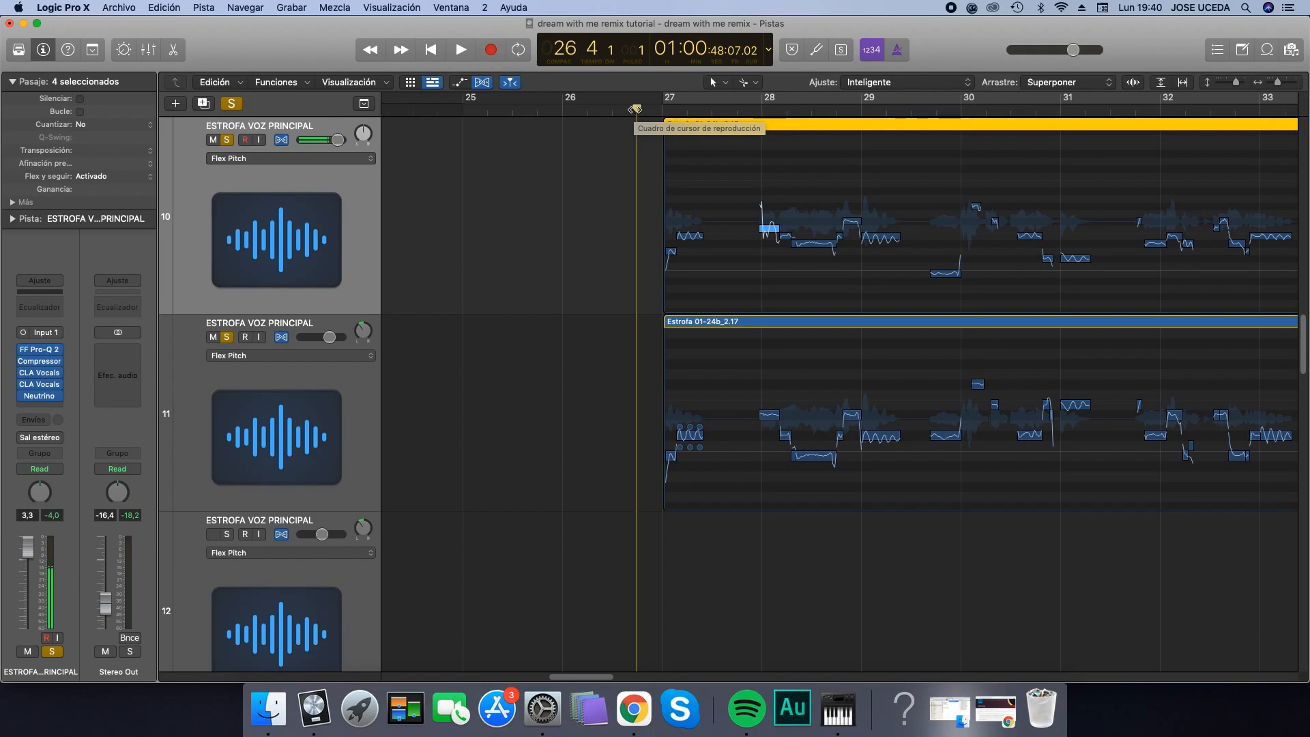
{"action": "key", "text": "space"}
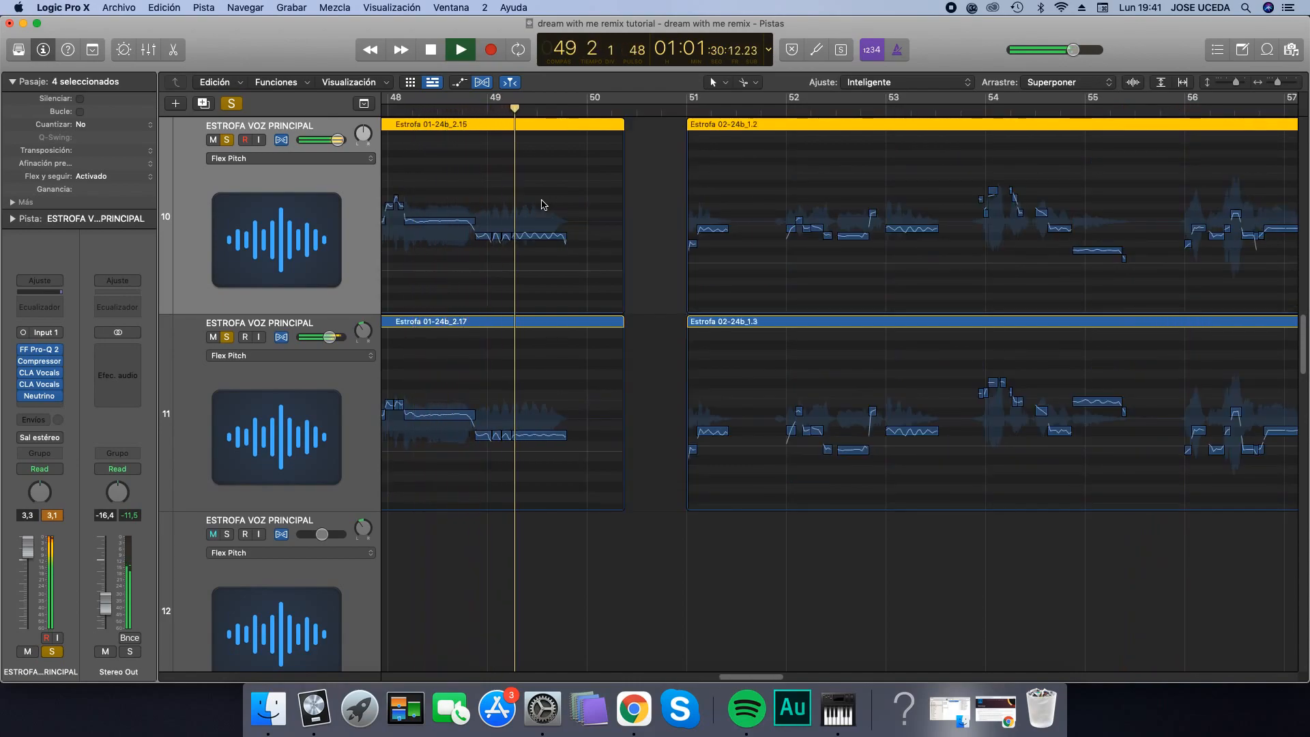
{"action": "key", "text": "space"}
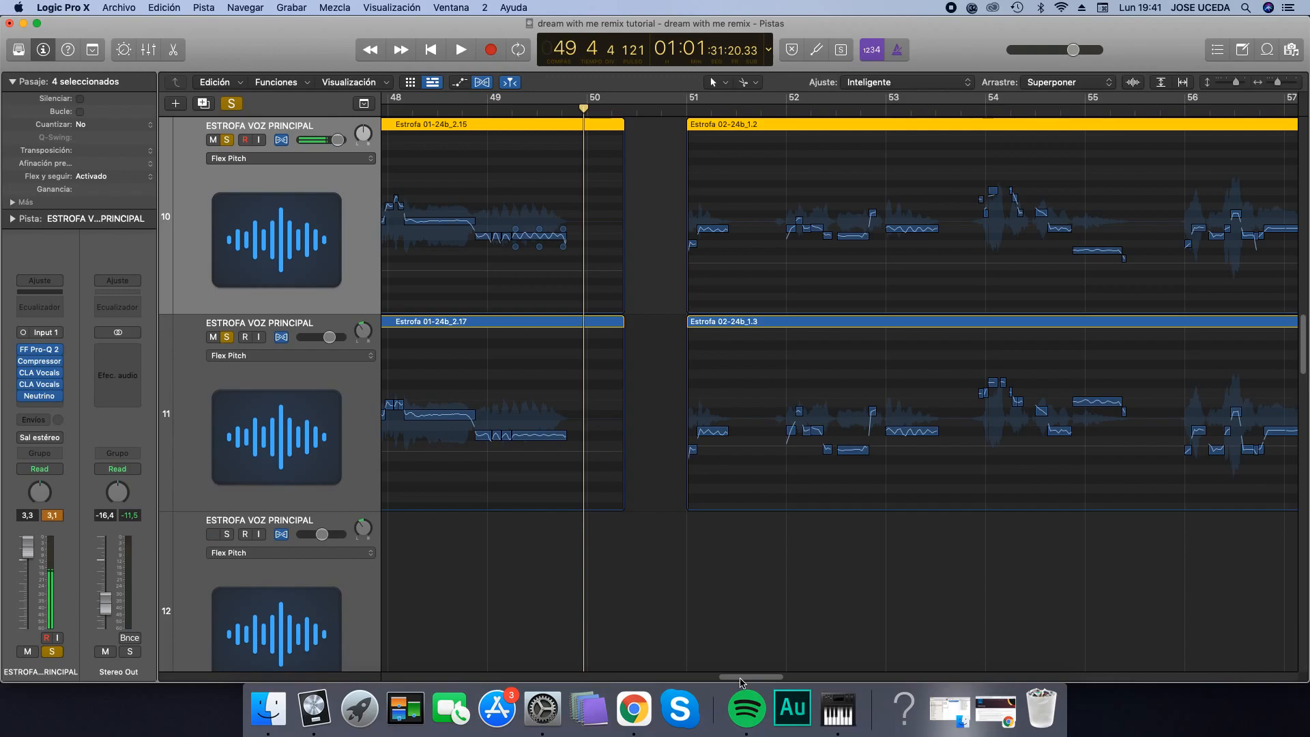
Clear all track solos and play the full mix of the verse from just before bar 27 to bar 50.
{"action": "left_click_drag", "start_coordinate": [740, 682], "coordinate": [564, 691]}
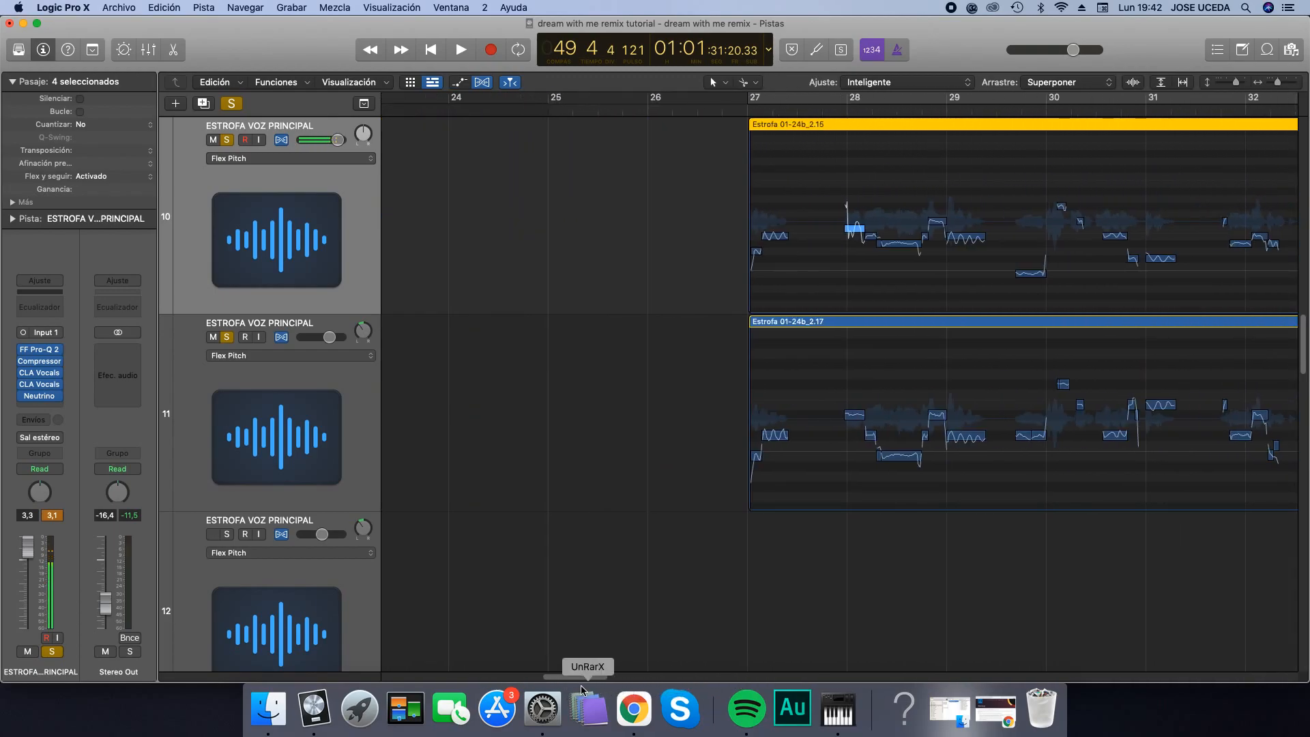
{"action": "left_click", "coordinate": [236, 104]}
{"action": "left_click", "coordinate": [746, 106]}
{"action": "key", "text": "space"}
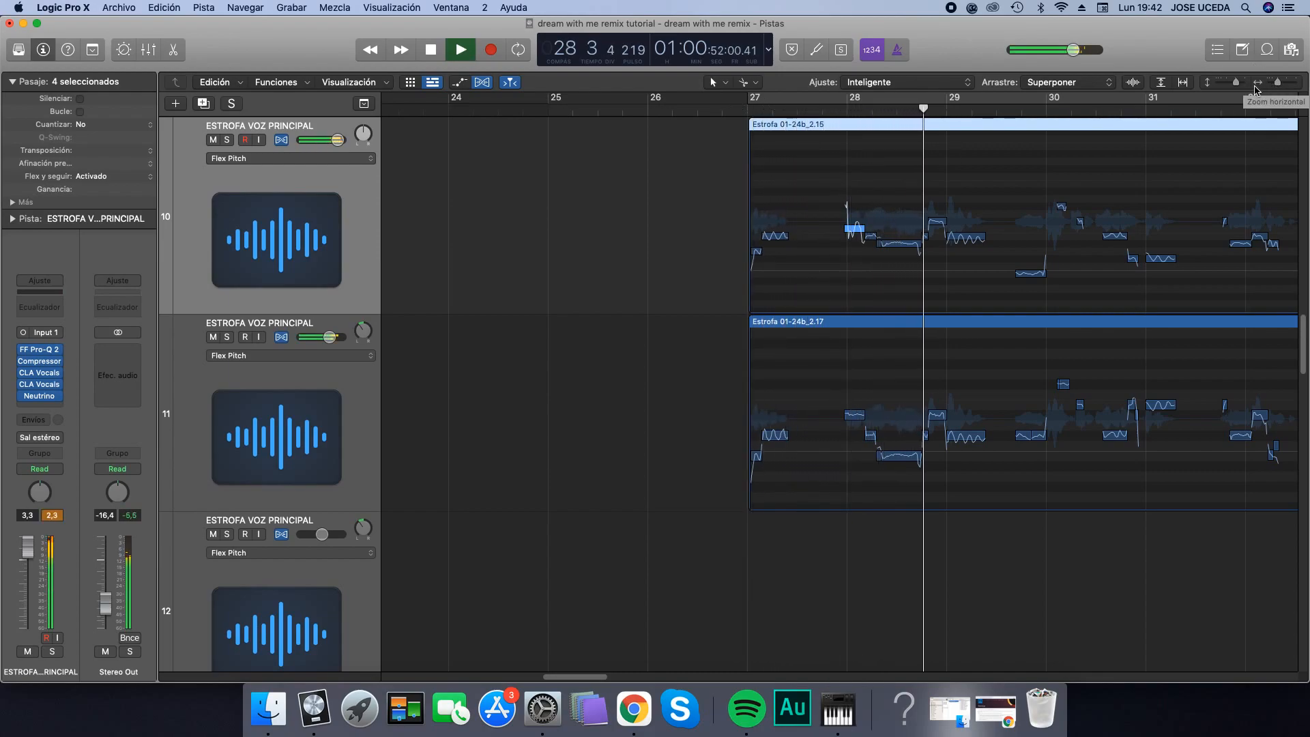
{"action": "left_click_drag", "start_coordinate": [1279, 82], "coordinate": [1274, 82]}
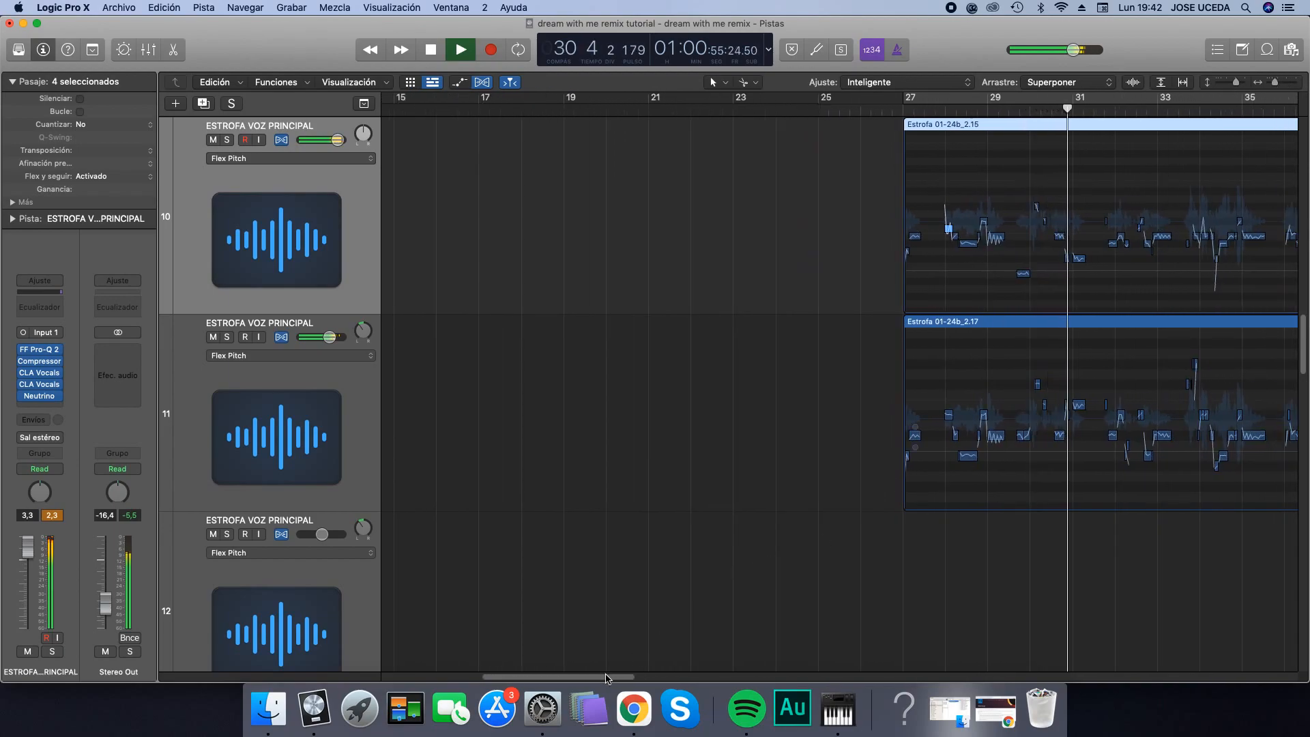
{"action": "left_click_drag", "start_coordinate": [606, 679], "coordinate": [681, 679]}
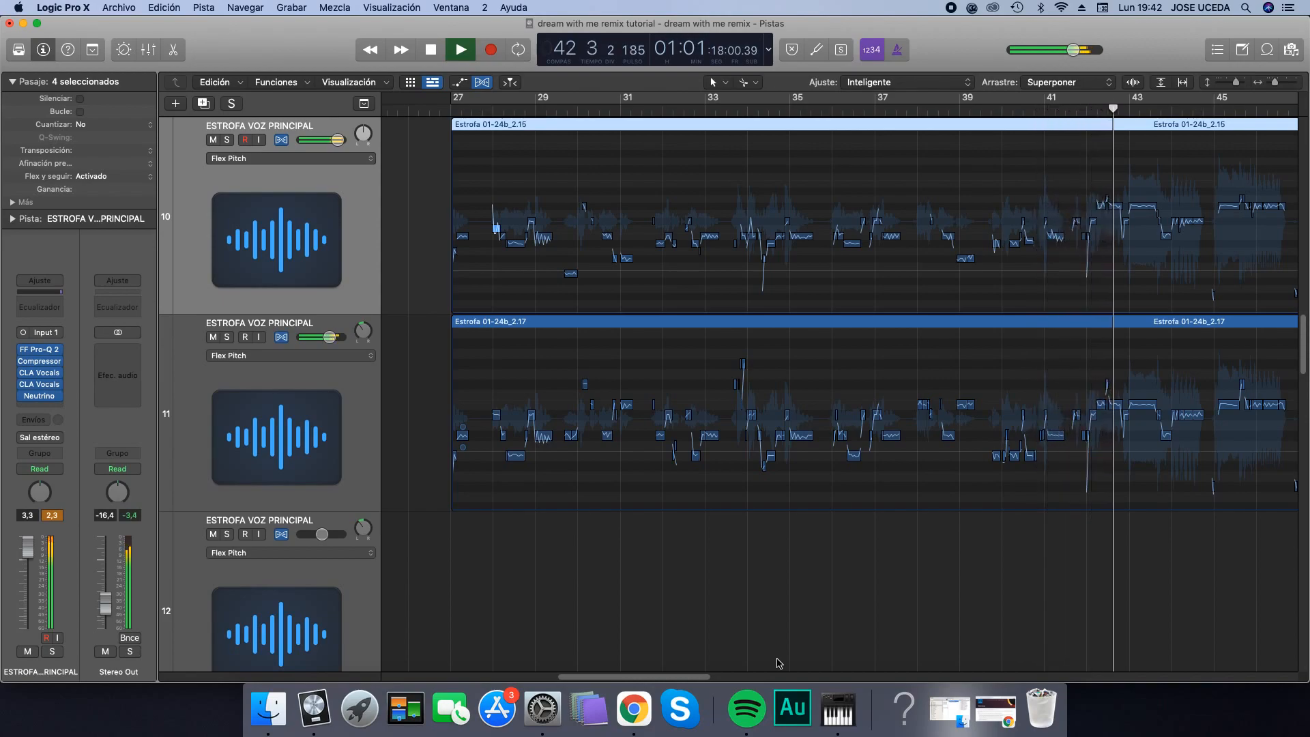
{"action": "left_click_drag", "start_coordinate": [666, 679], "coordinate": [717, 687]}
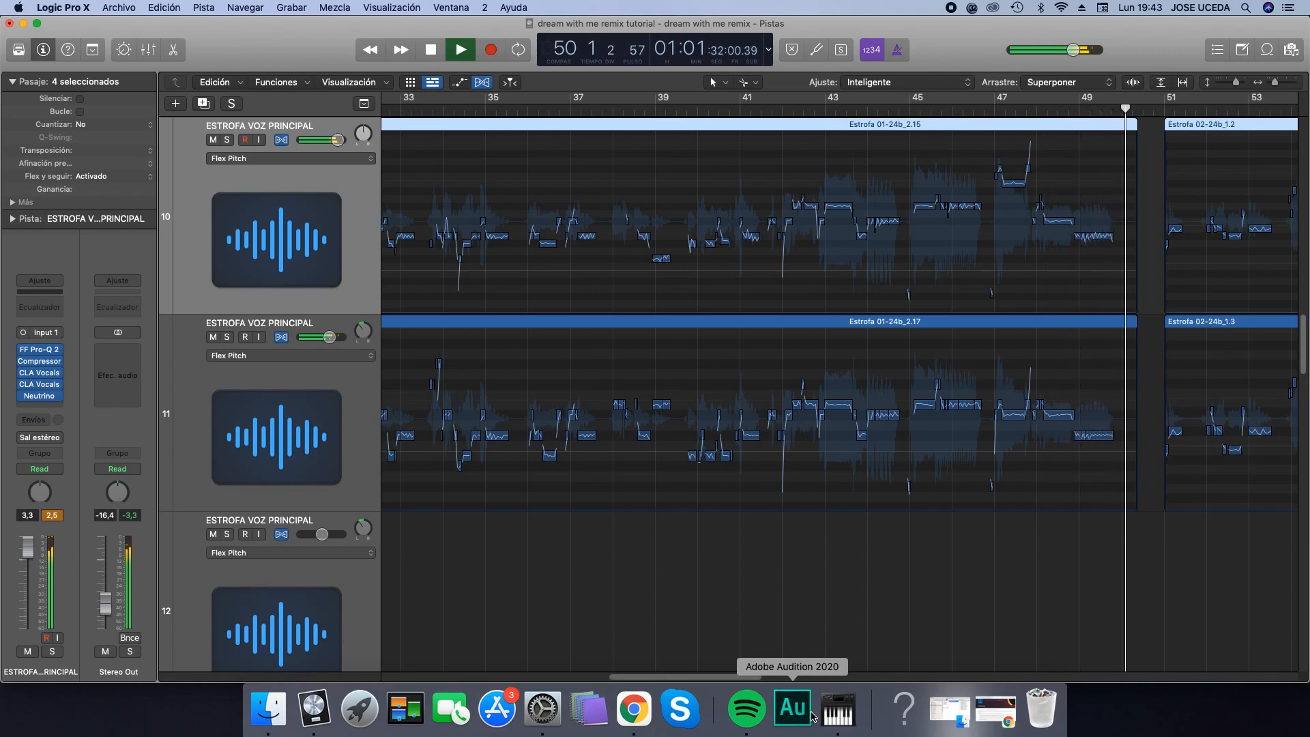
{"action": "key", "text": "space"}
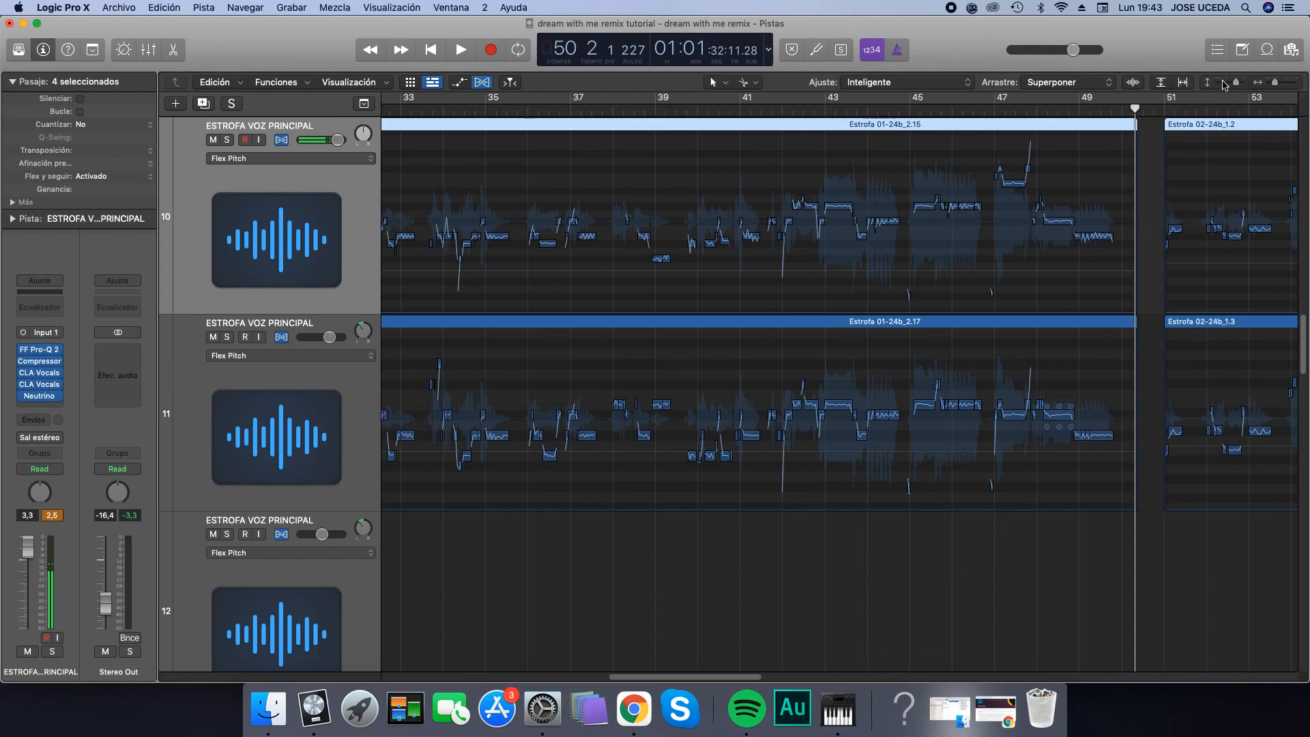
Solo vocal tracks 10 and 12 and play their short Estribillo regions from bar 74 to bar 75.
{"action": "left_click_drag", "start_coordinate": [1235, 85], "coordinate": [1269, 86]}
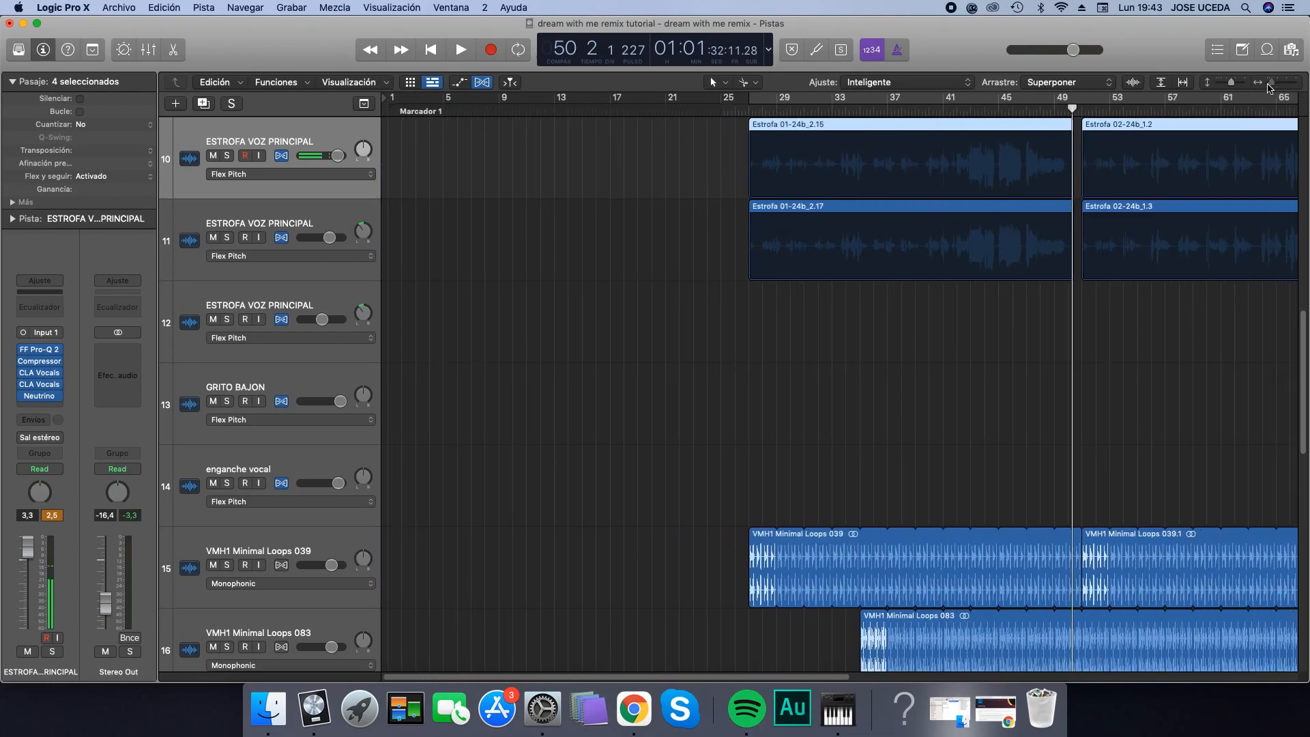
{"action": "left_click_drag", "start_coordinate": [741, 682], "coordinate": [872, 694]}
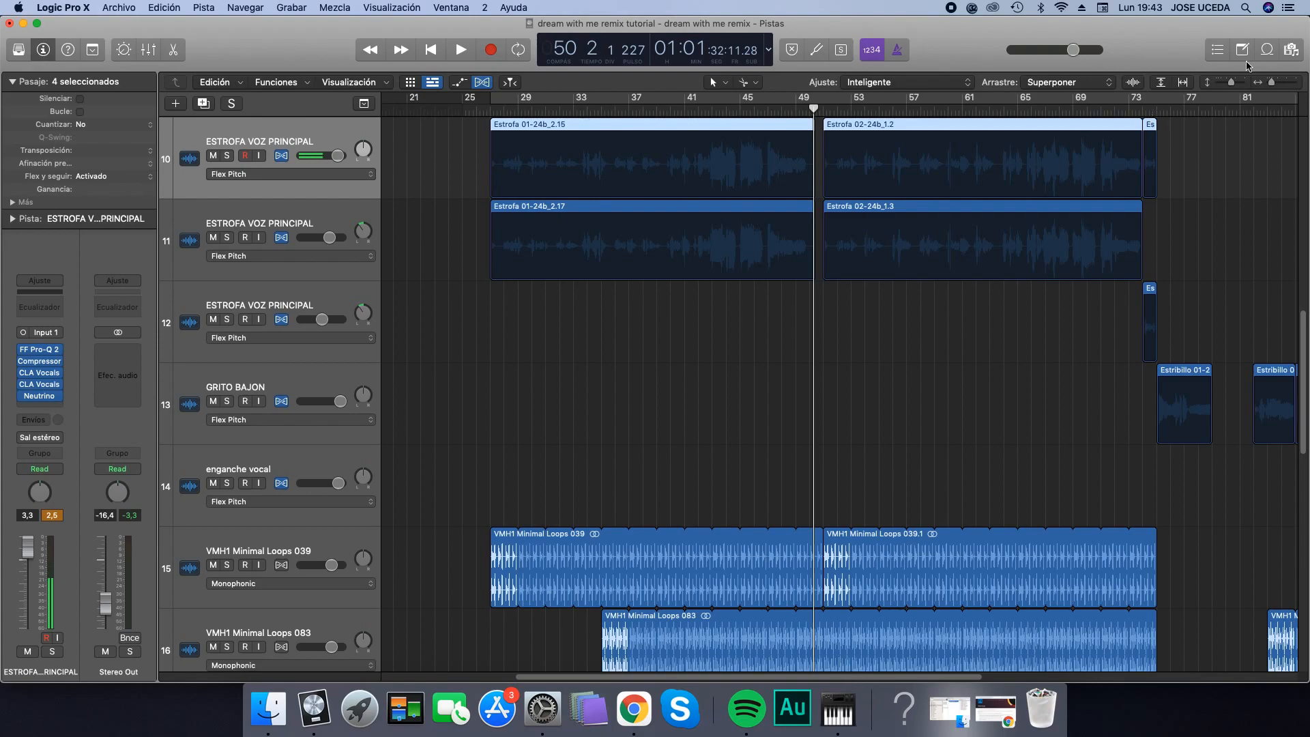
{"action": "left_click", "coordinate": [1142, 111]}
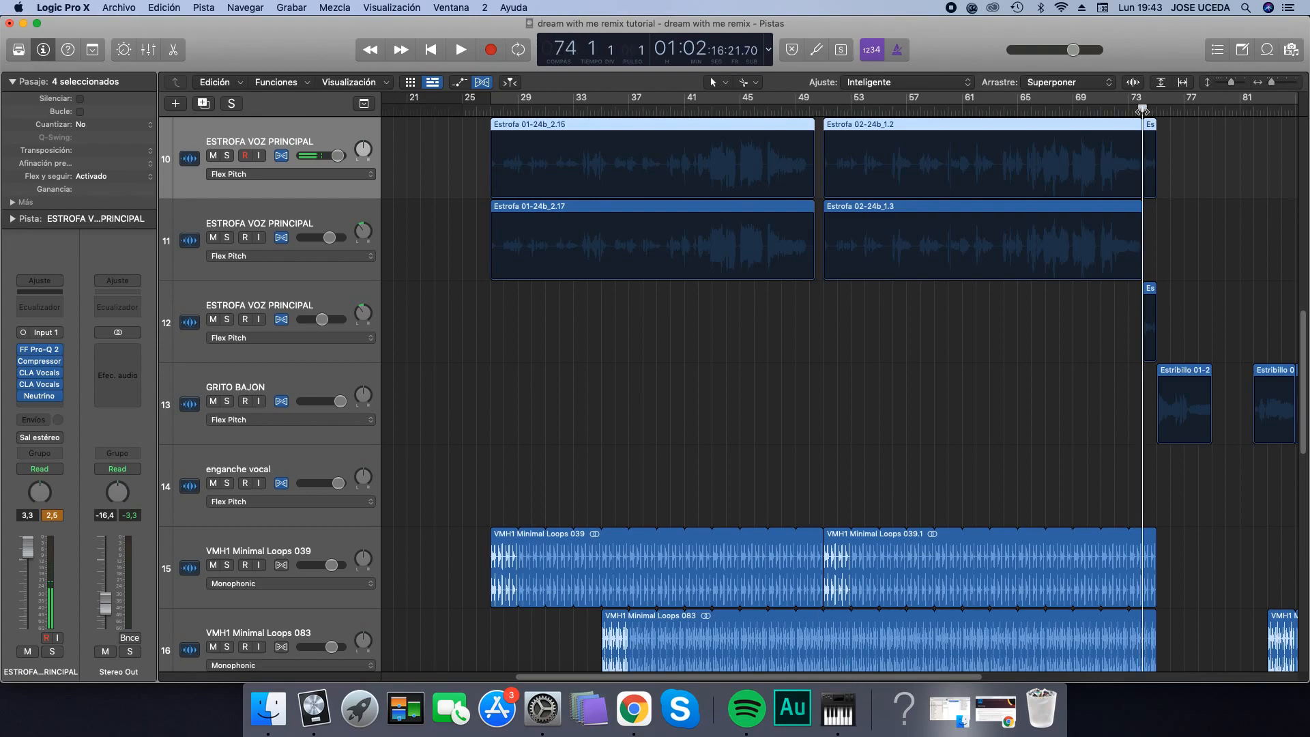
{"action": "left_click_drag", "start_coordinate": [1273, 87], "coordinate": [1279, 90]}
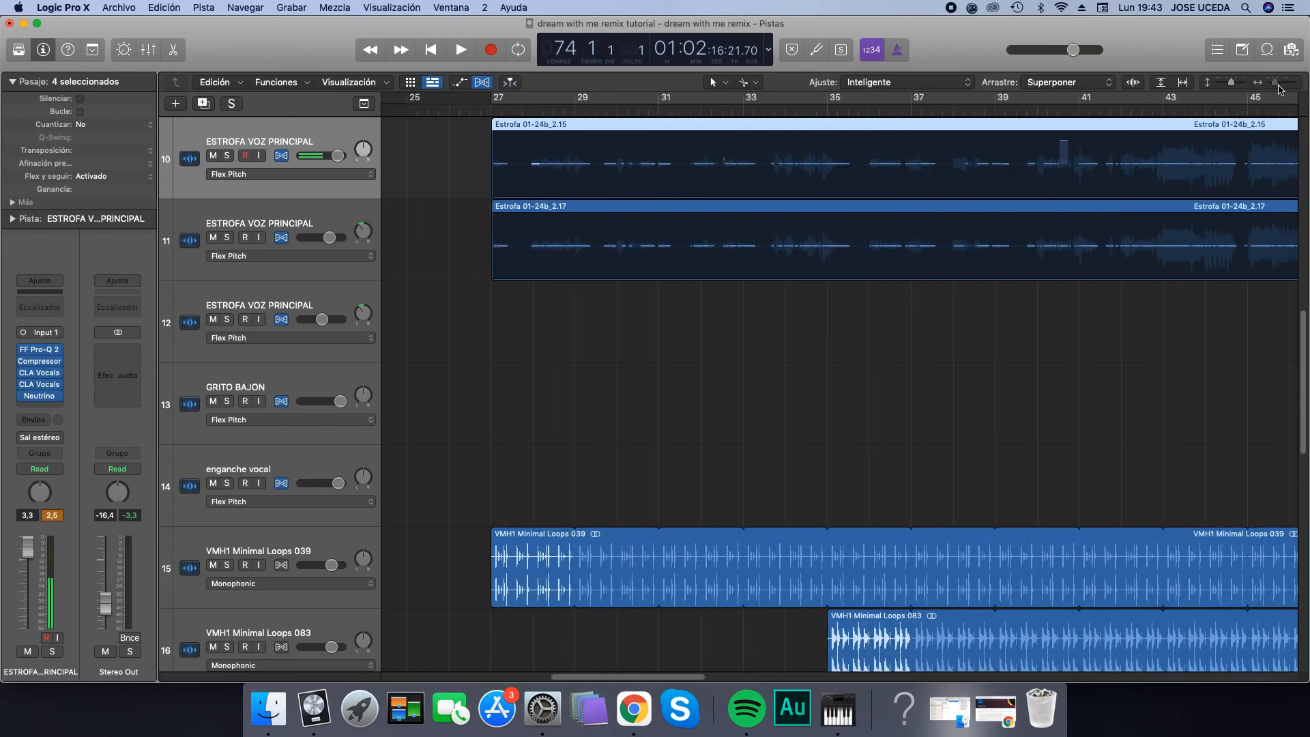
{"action": "left_click_drag", "start_coordinate": [601, 678], "coordinate": [905, 711]}
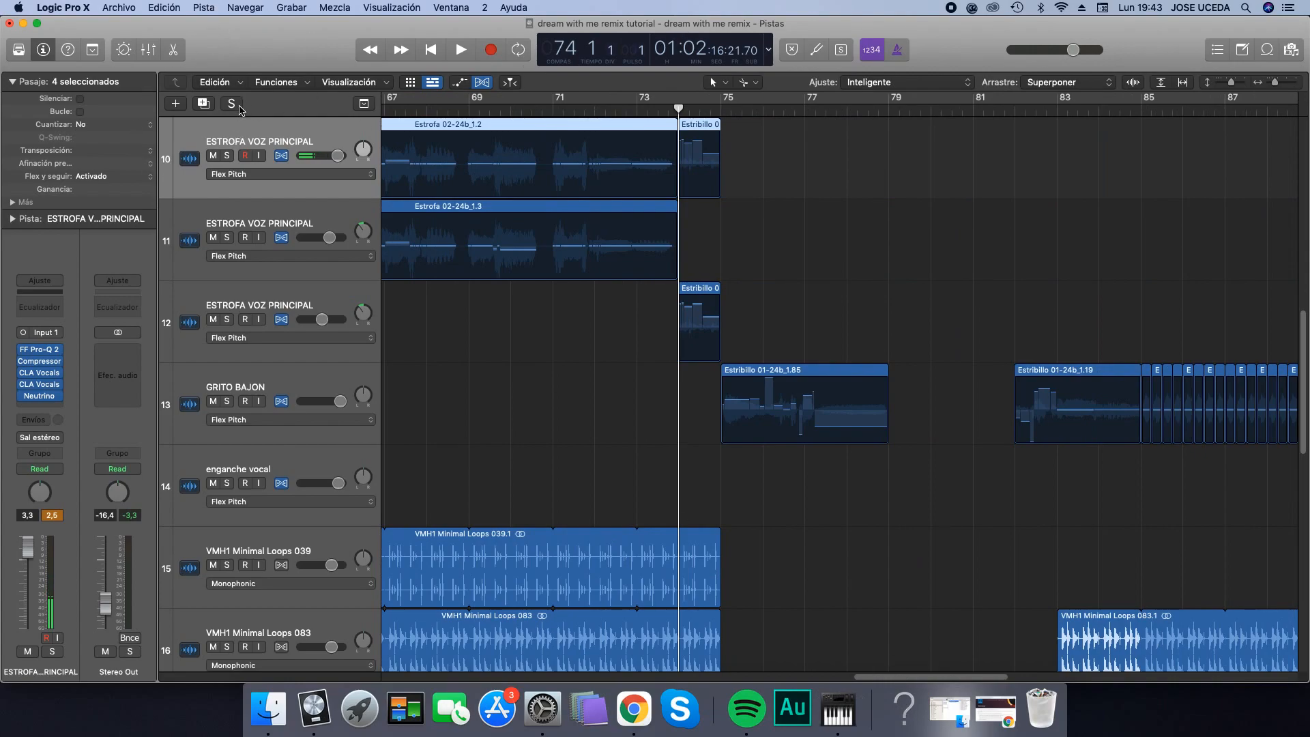
{"action": "left_click", "coordinate": [227, 156]}
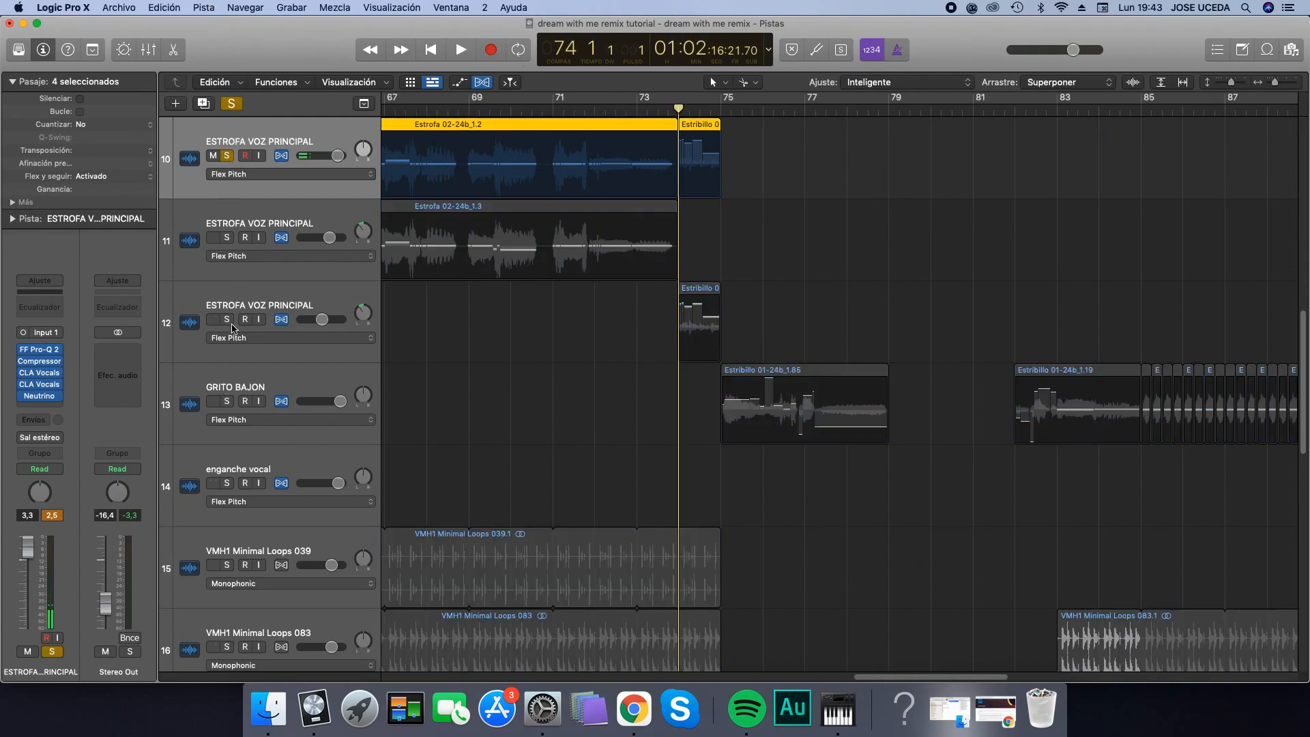
{"action": "left_click", "coordinate": [228, 320]}
{"action": "key", "text": "space"}
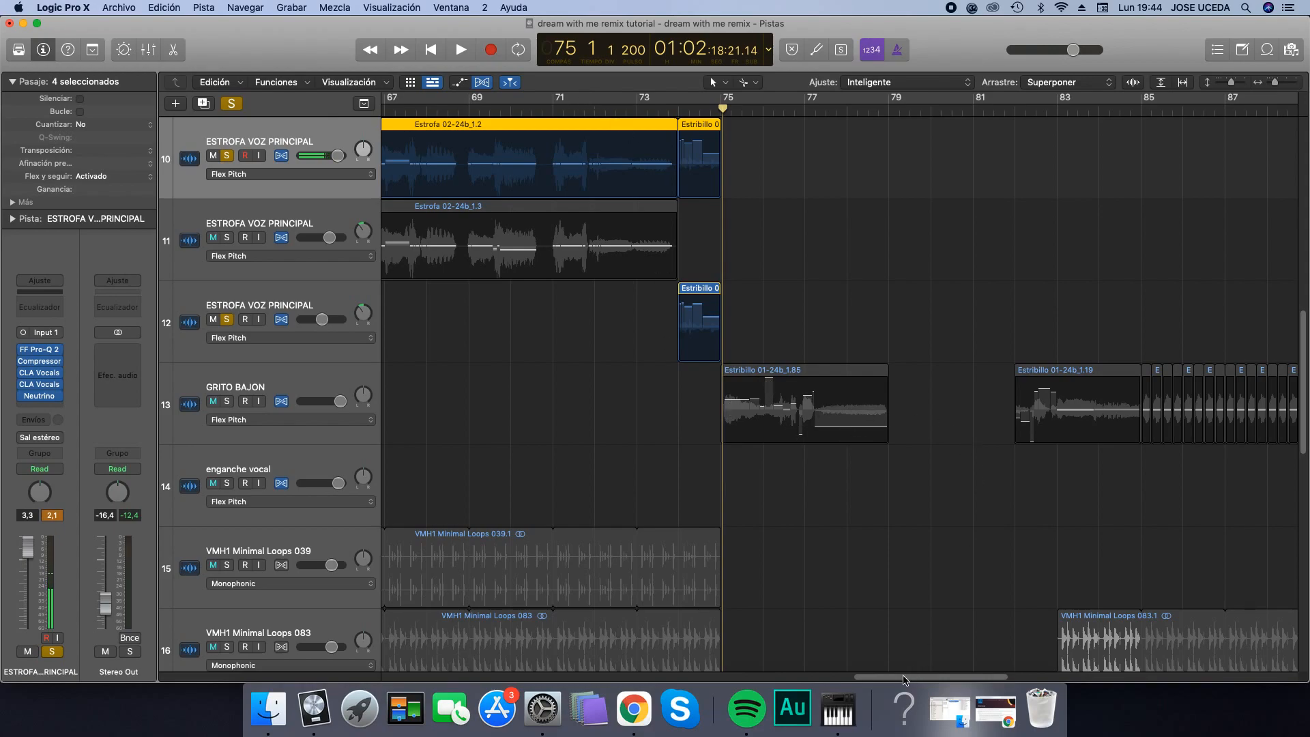
Clear all track solos and play the full mix from just before bar 75 to bar 92, selecting the GRITO BAJON track during playback.
{"action": "left_click_drag", "start_coordinate": [904, 678], "coordinate": [938, 684]}
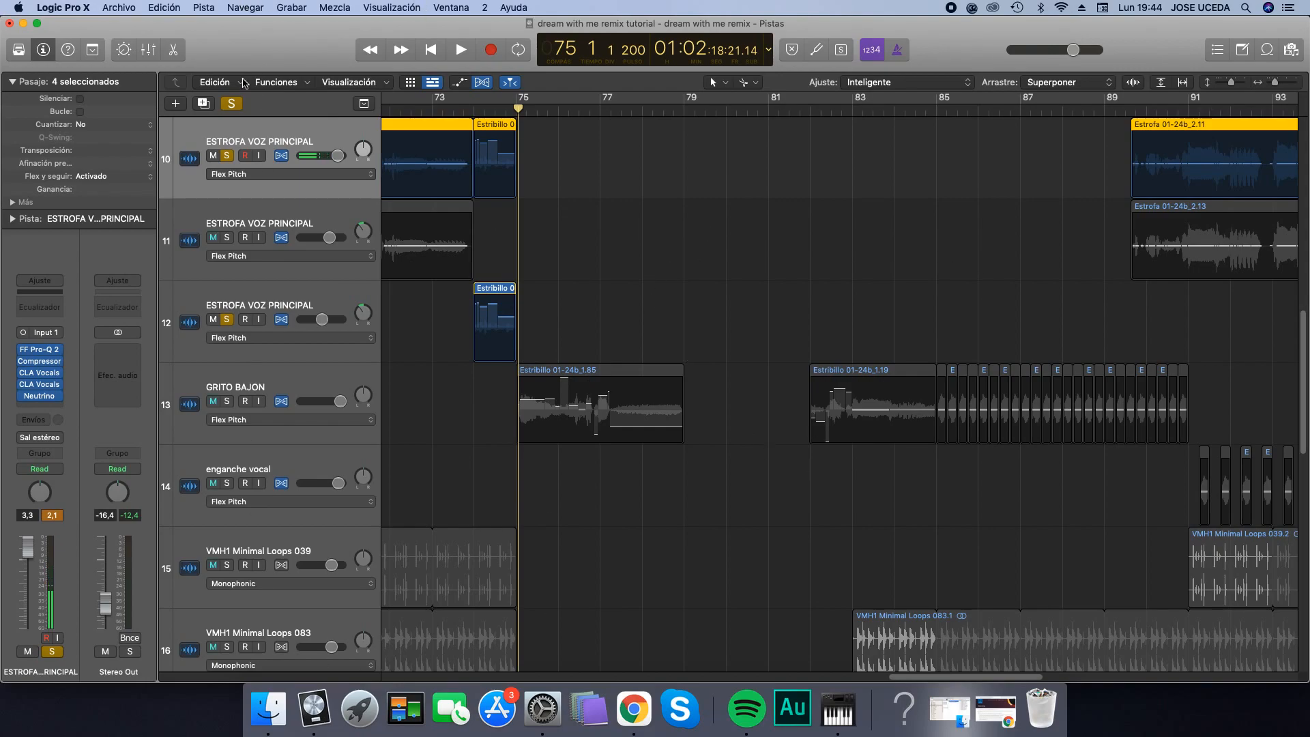
{"action": "left_click", "coordinate": [233, 104]}
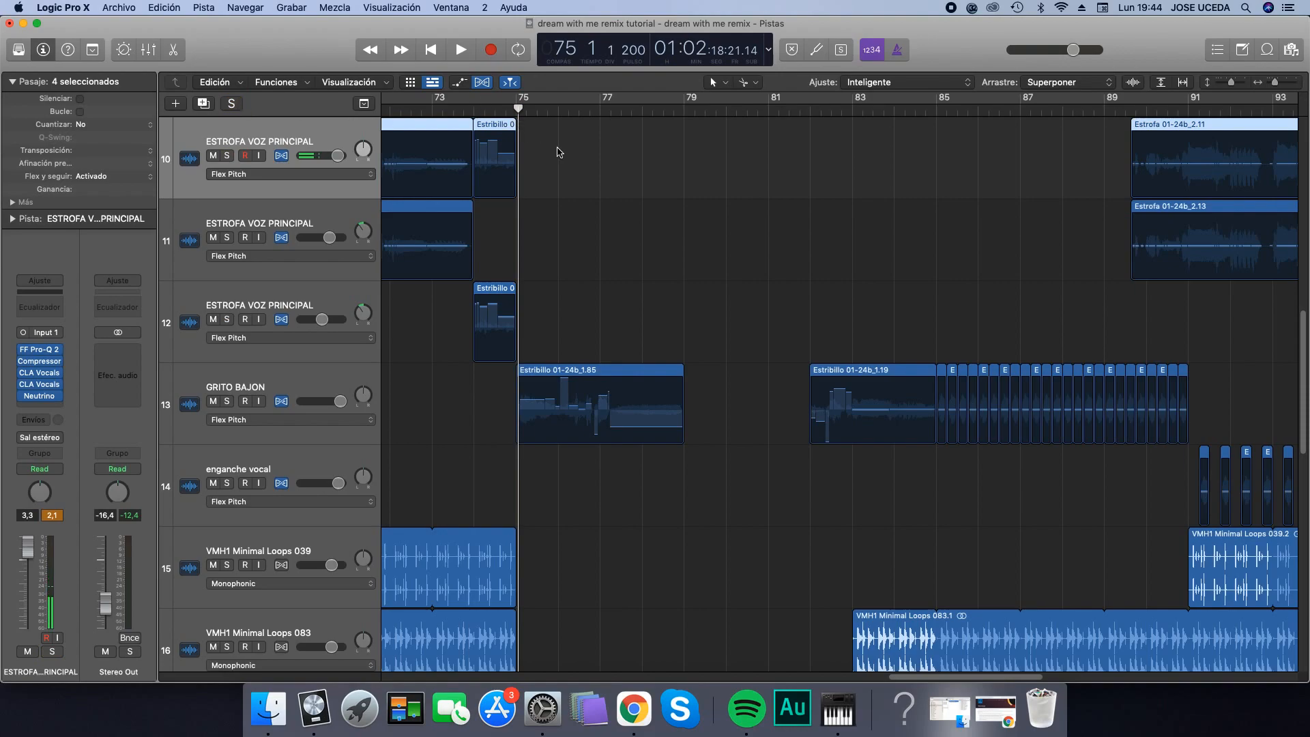
{"action": "left_click", "coordinate": [505, 112]}
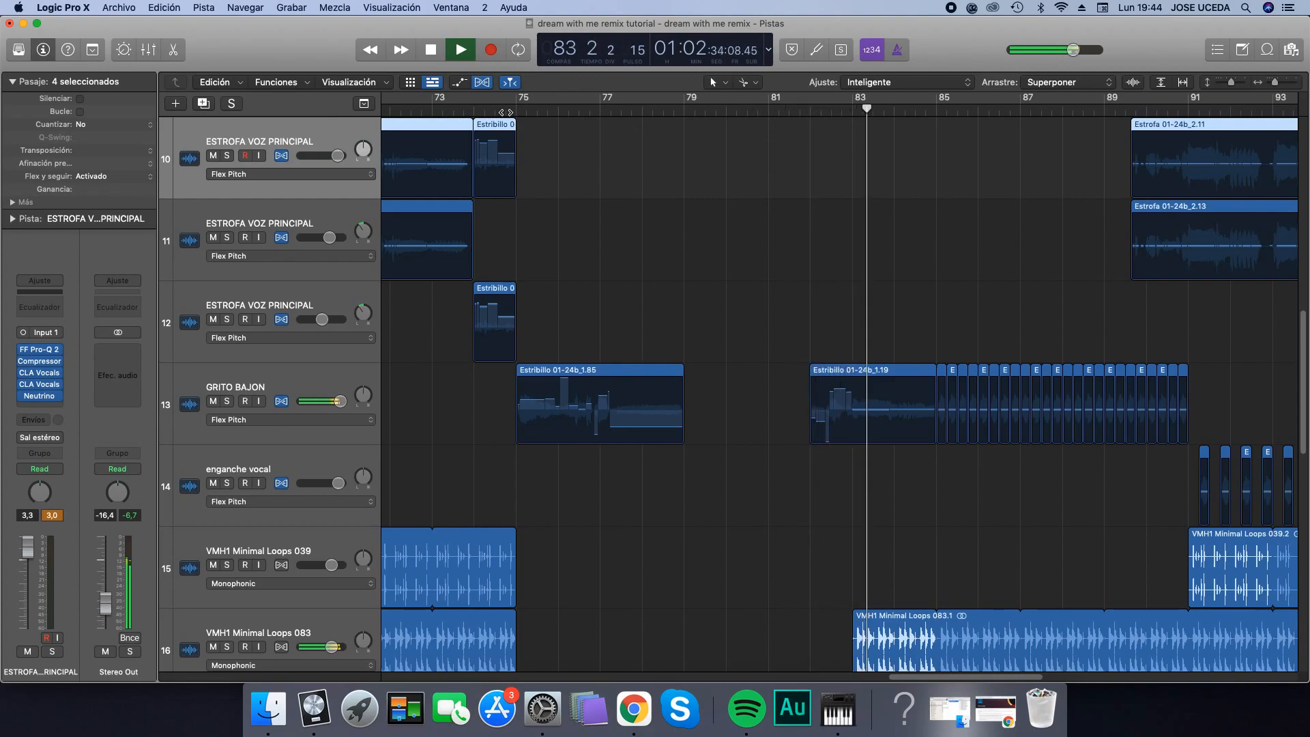
{"action": "left_click", "coordinate": [286, 375]}
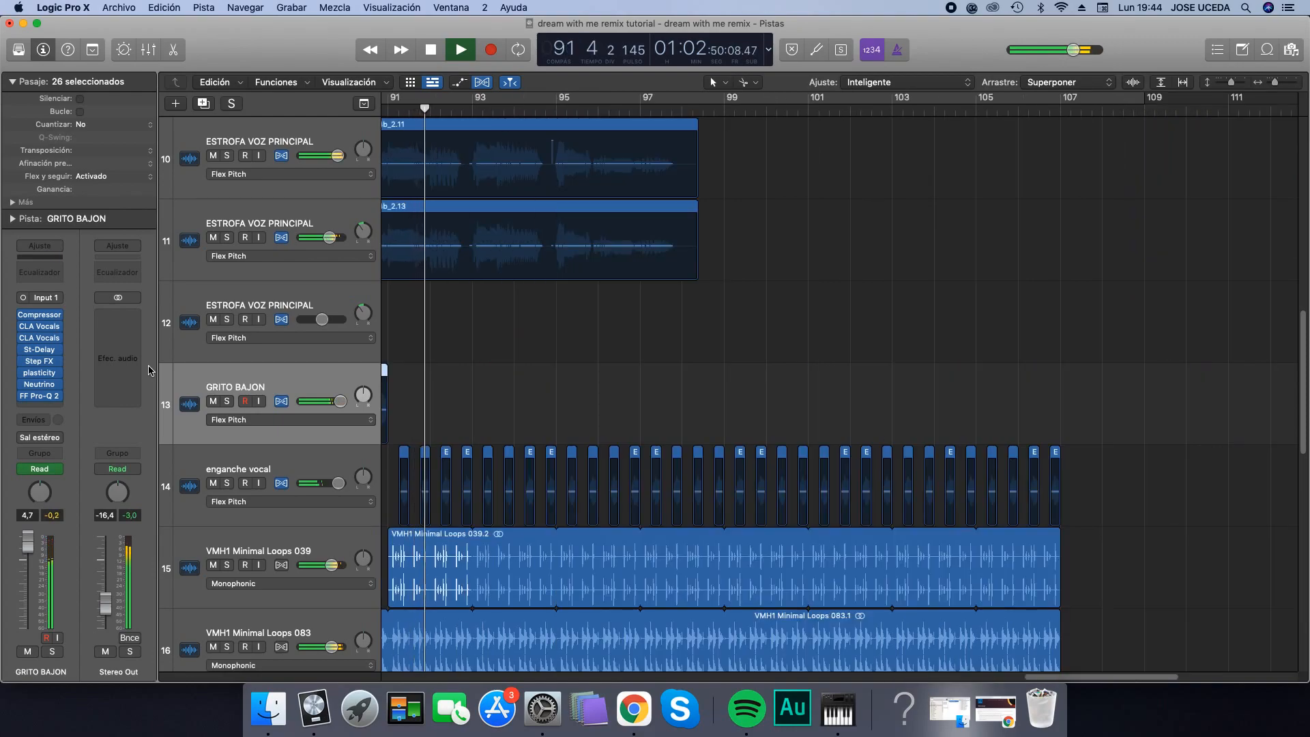
{"action": "key", "text": "space"}
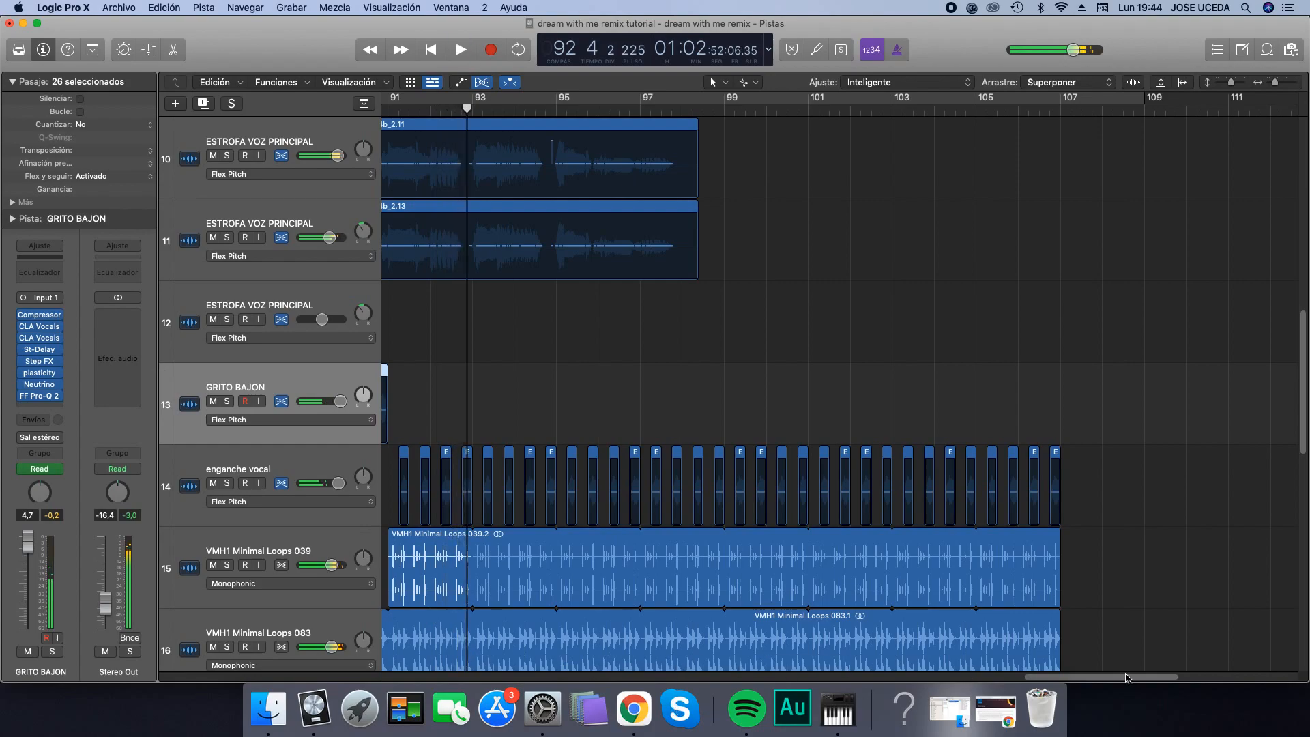
Examine the chopped Estribillo regions from bar 85 to 91 on the GRITO BAJON track and its Step FX plug-in settings, closing the plug-in when done.
{"action": "scroll", "coordinate": [1087, 683], "scroll_direction": "left", "scroll_amount": 10}
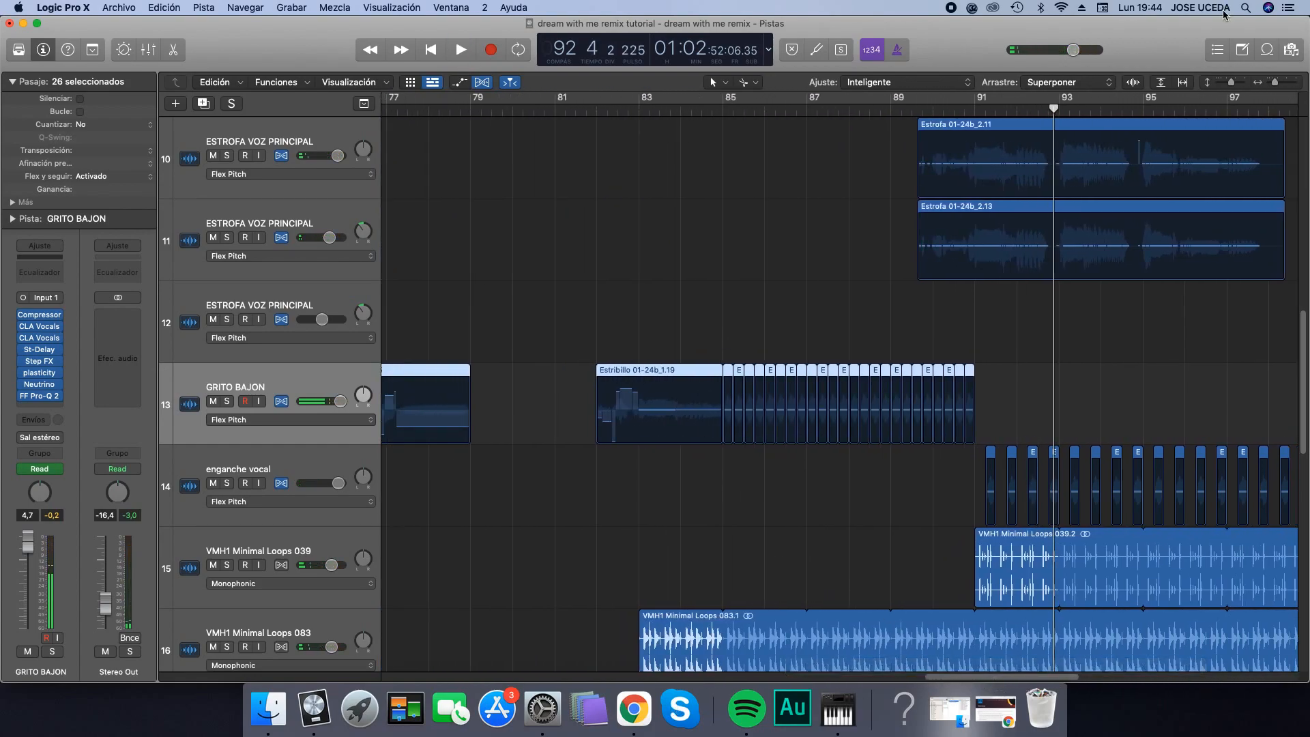
{"action": "left_click_drag", "start_coordinate": [1276, 82], "coordinate": [1283, 85]}
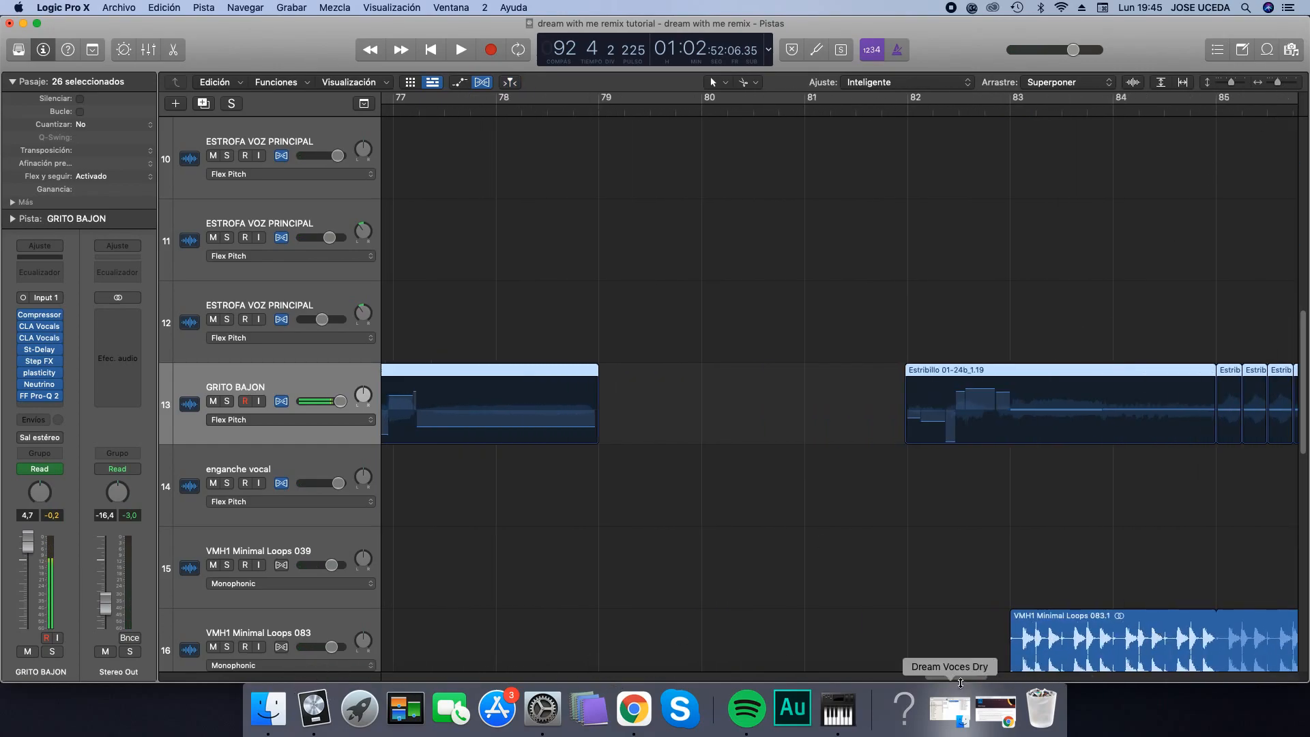
{"action": "left_click_drag", "start_coordinate": [957, 682], "coordinate": [1004, 685]}
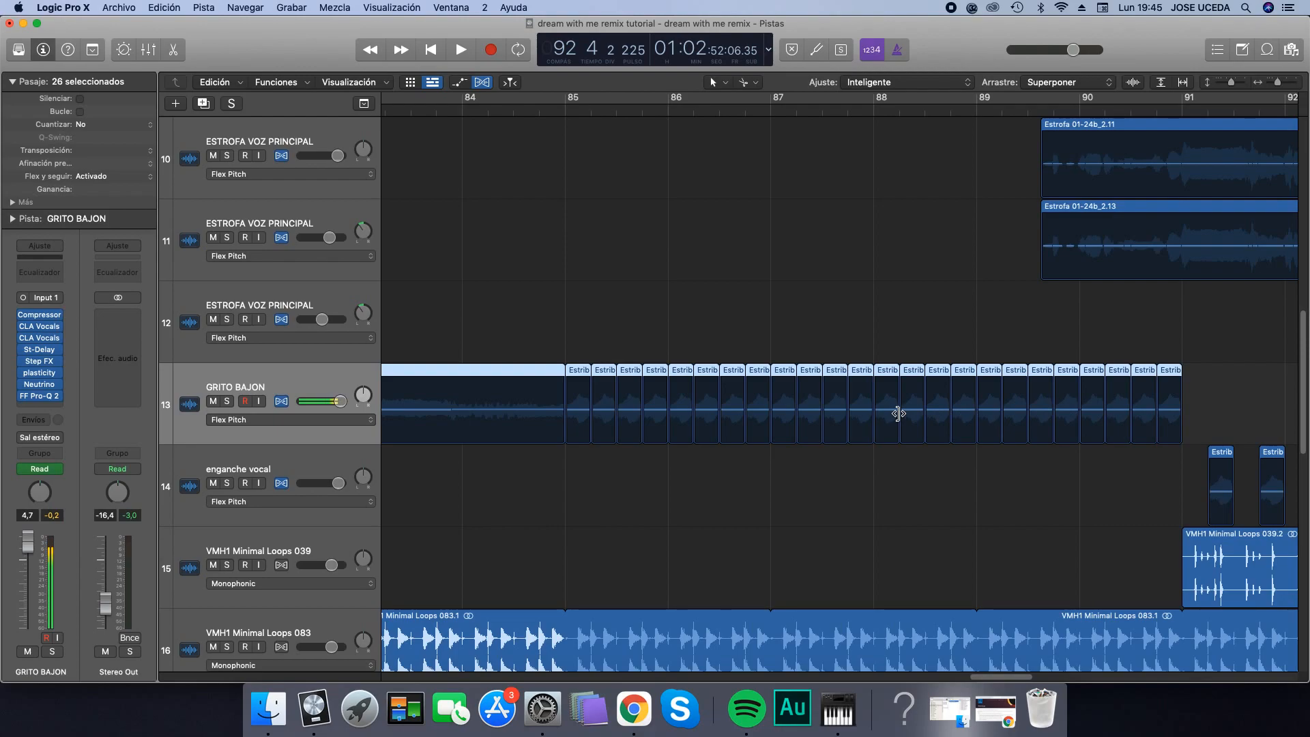
{"action": "left_click", "coordinate": [42, 362]}
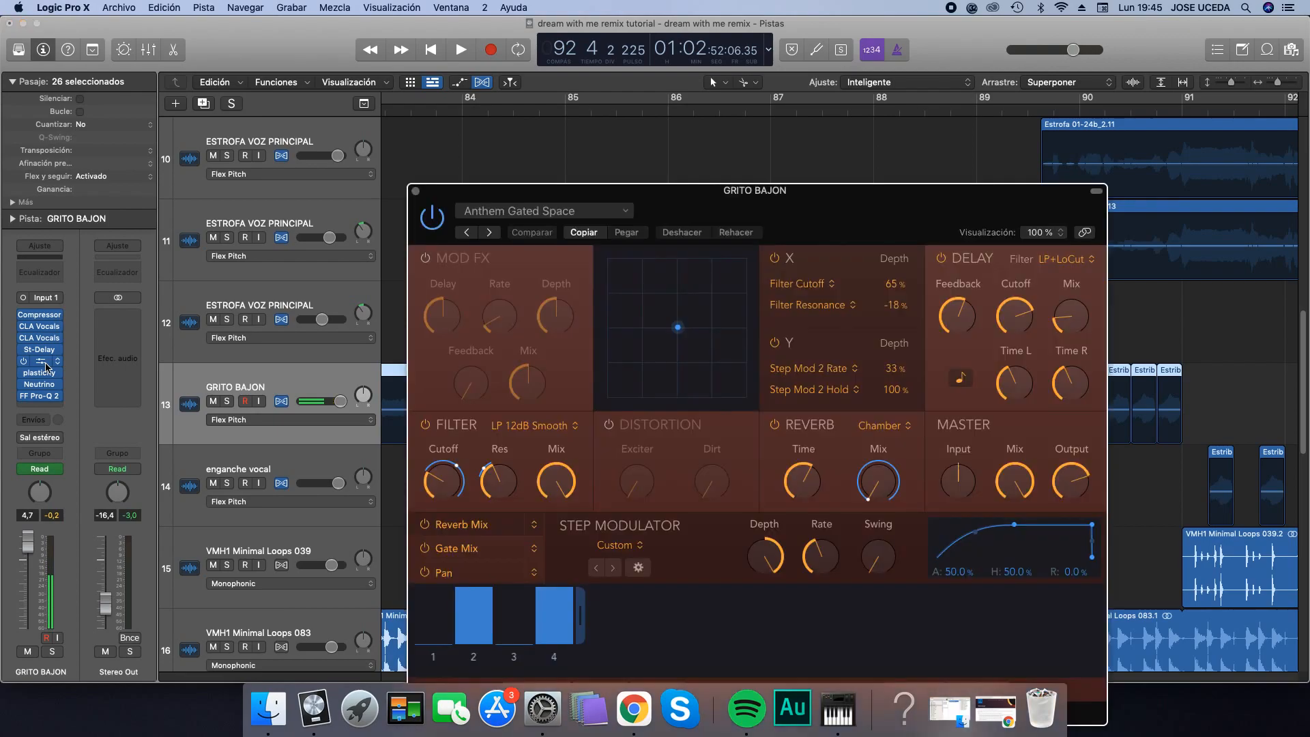
{"action": "mouse_move", "coordinate": [878, 476]}
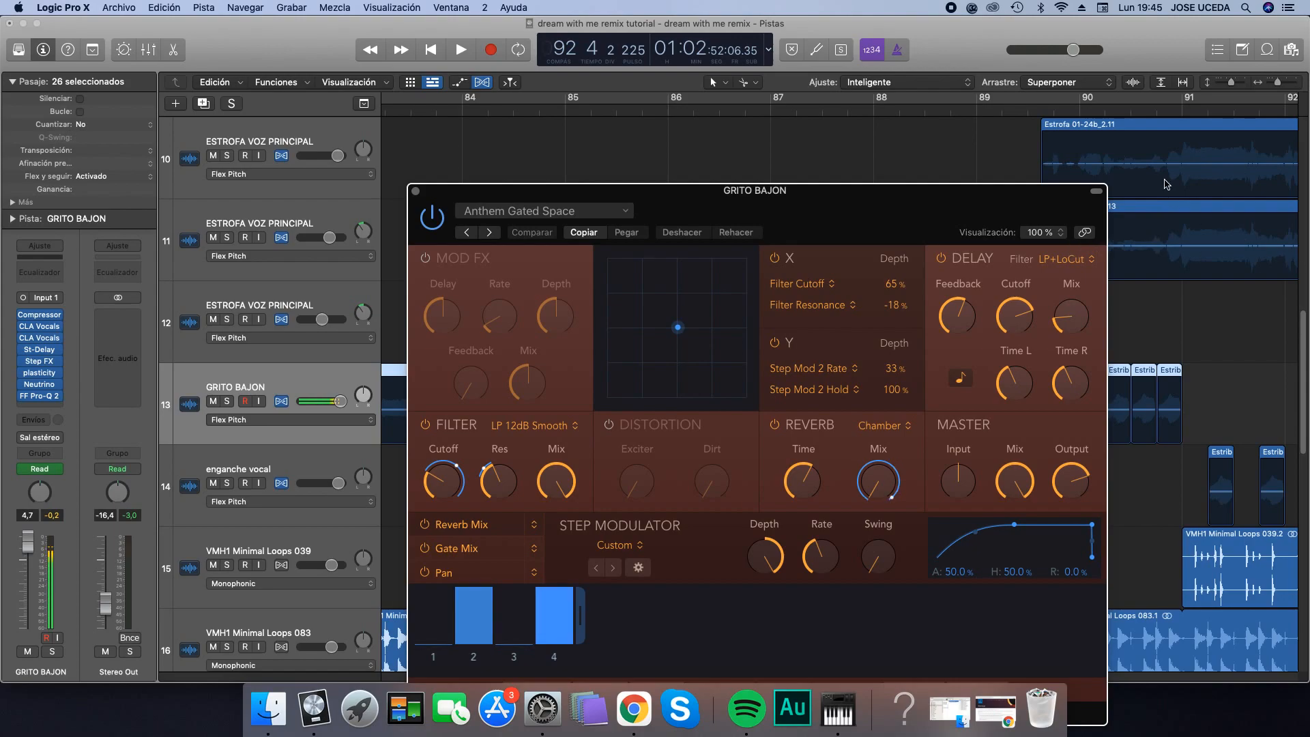
{"action": "left_click", "coordinate": [416, 191]}
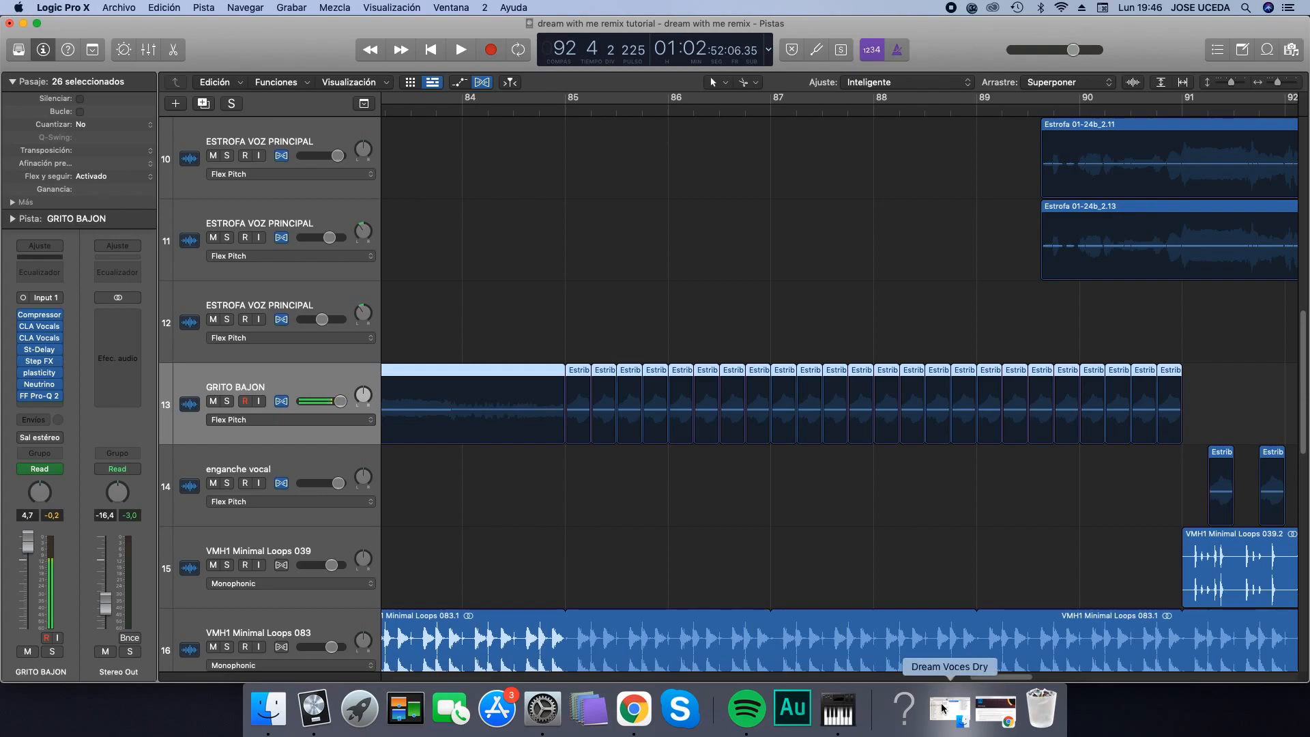
{"action": "left_click_drag", "start_coordinate": [989, 677], "coordinate": [892, 690]}
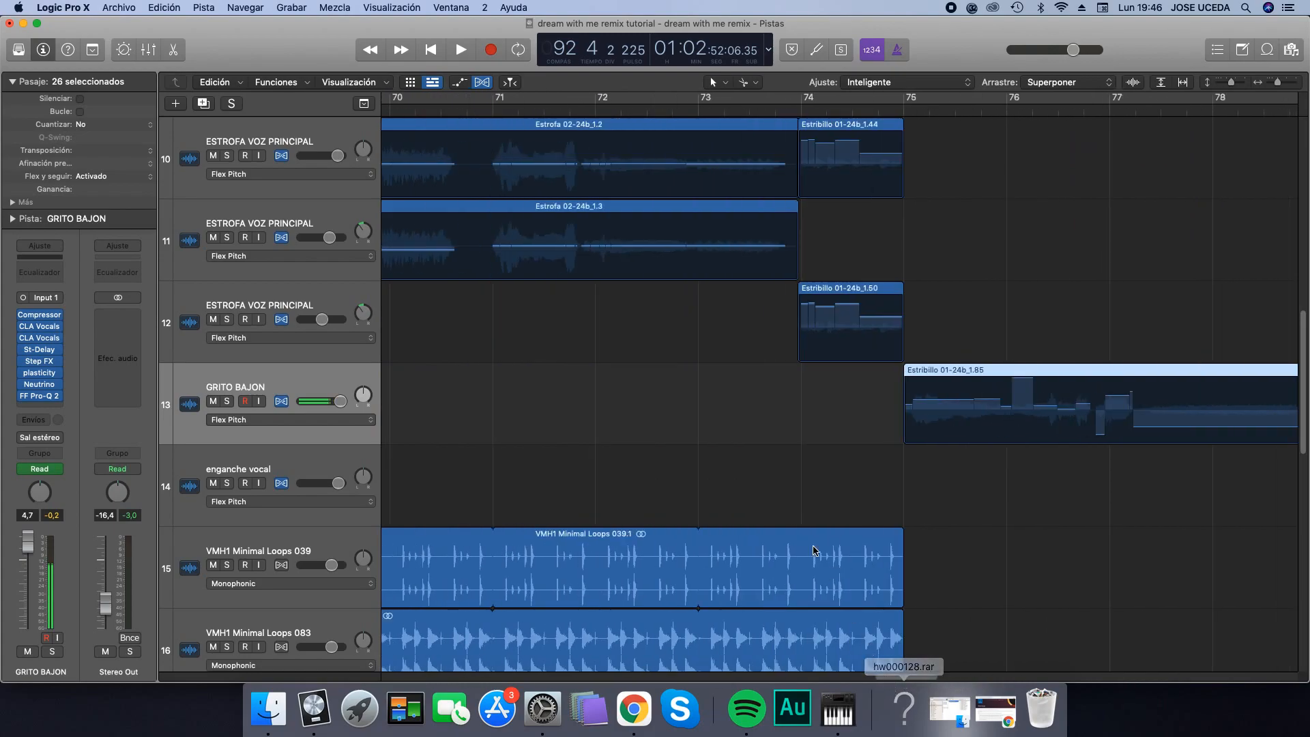